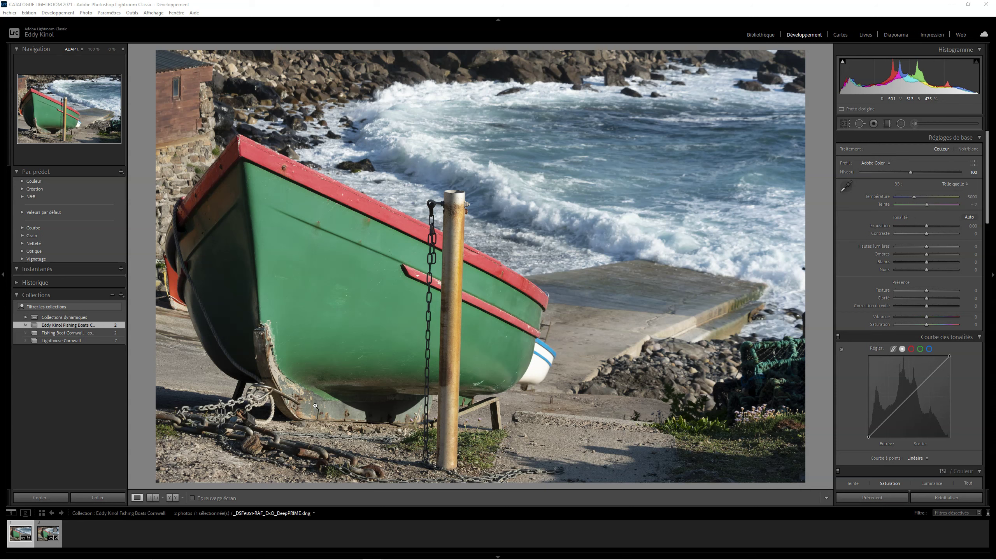
- In the Basic panel, set Shadows to +66, Highlights to −68, and white balance to 5650 / +20 from a neutral spot
{"action": "left_click", "coordinate": [316, 406]}
{"action": "left_click", "coordinate": [904, 372]}
{"action": "left_click", "coordinate": [959, 500]}
{"action": "left_click", "coordinate": [929, 265]}
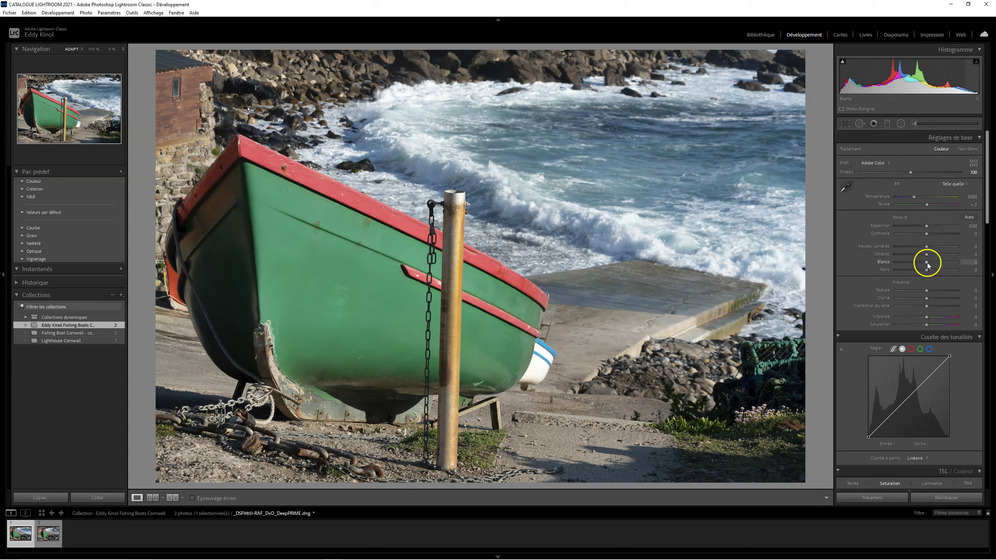
{"action": "left_click_drag", "start_coordinate": [927, 255], "coordinate": [948, 257]}
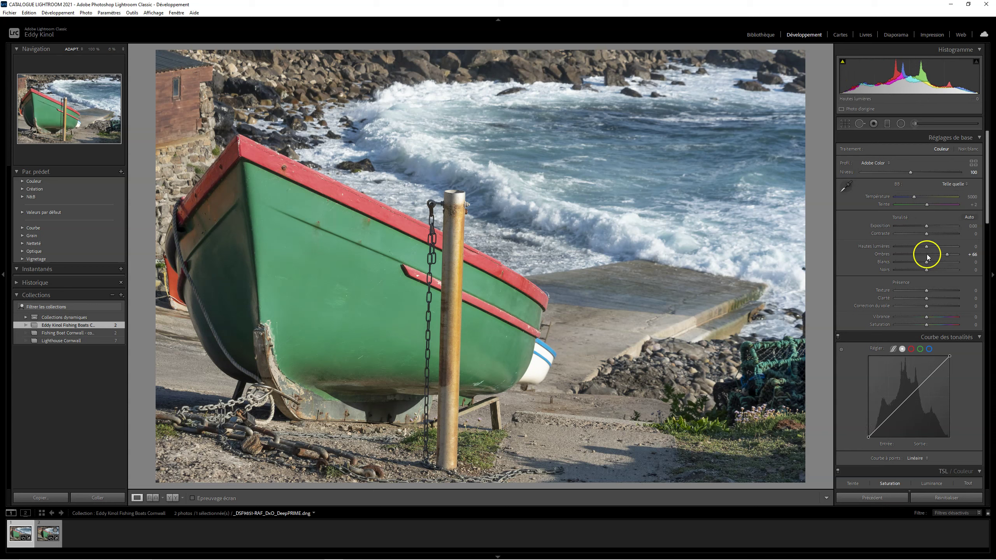
{"action": "left_click_drag", "start_coordinate": [927, 247], "coordinate": [906, 247]}
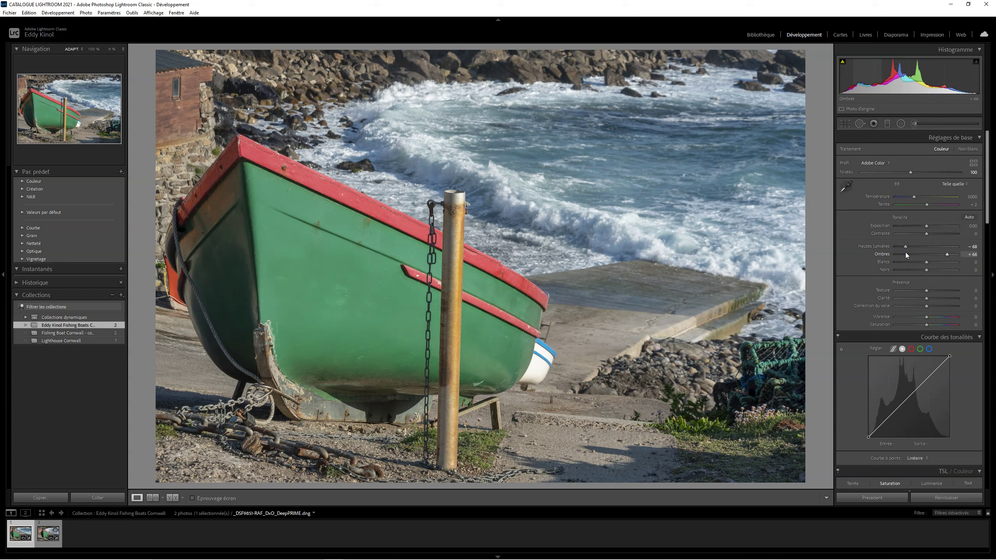
{"action": "key", "text": "w"}
{"action": "left_click", "coordinate": [631, 218]}
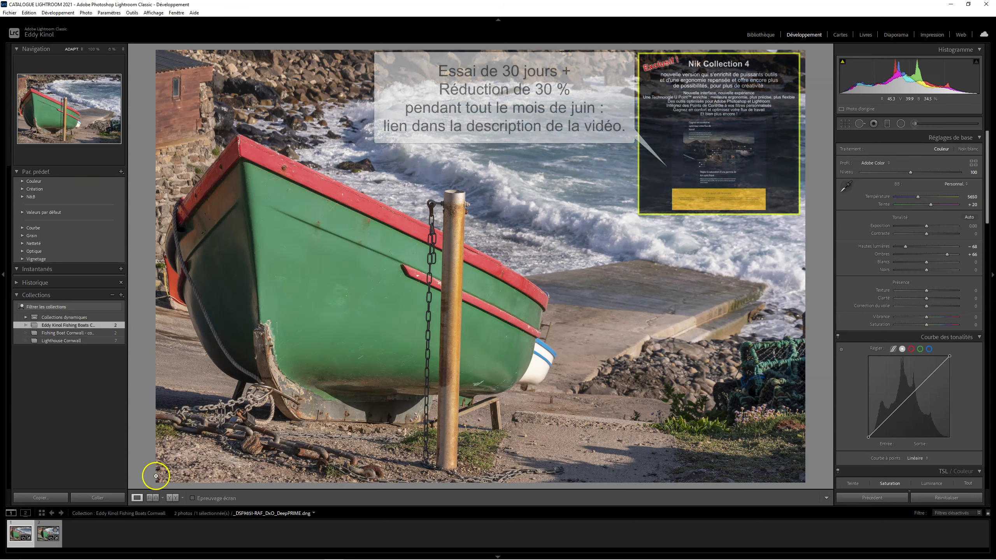
- Send the photo to Viveza 3 as a TIFF copy with Lightroom corrections, in Adobe RVB (1998)
{"action": "right_click", "coordinate": [14, 525]}
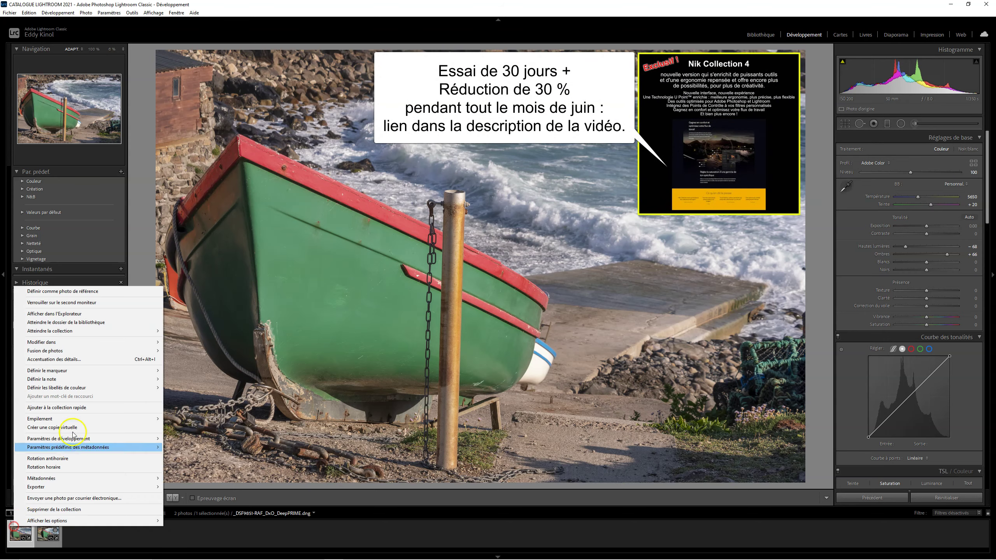
{"action": "mouse_move", "coordinate": [54, 342]}
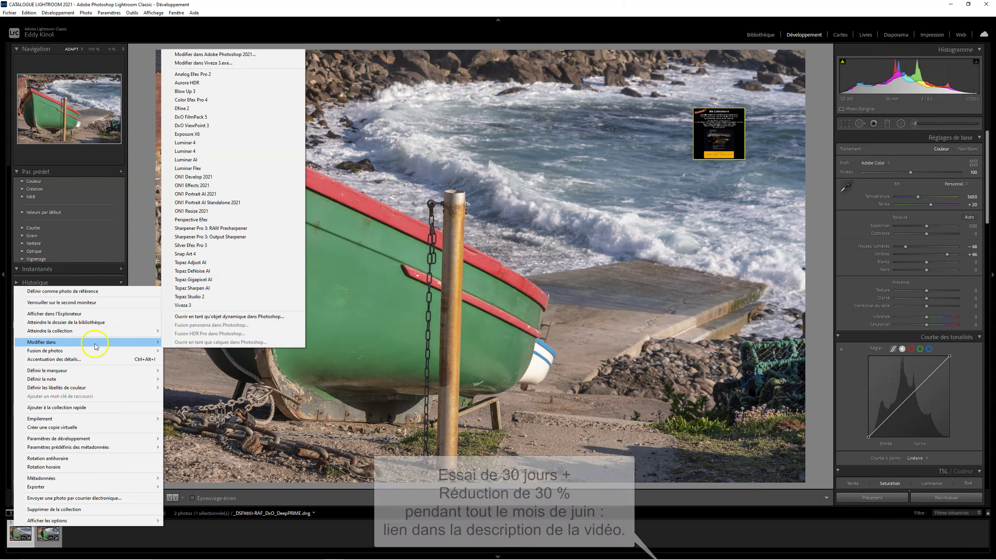
{"action": "left_click", "coordinate": [228, 305]}
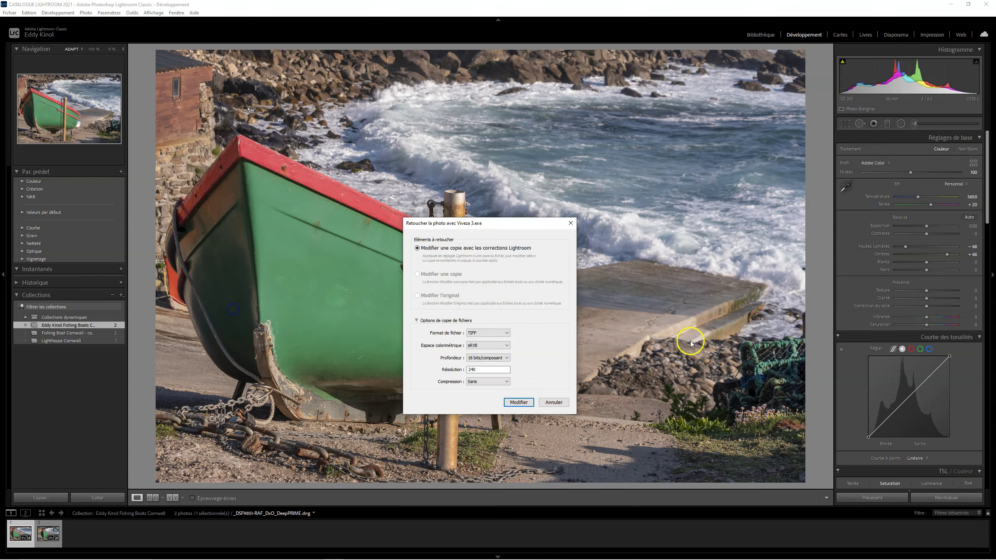
{"action": "left_click", "coordinate": [486, 345]}
{"action": "left_click", "coordinate": [471, 363]}
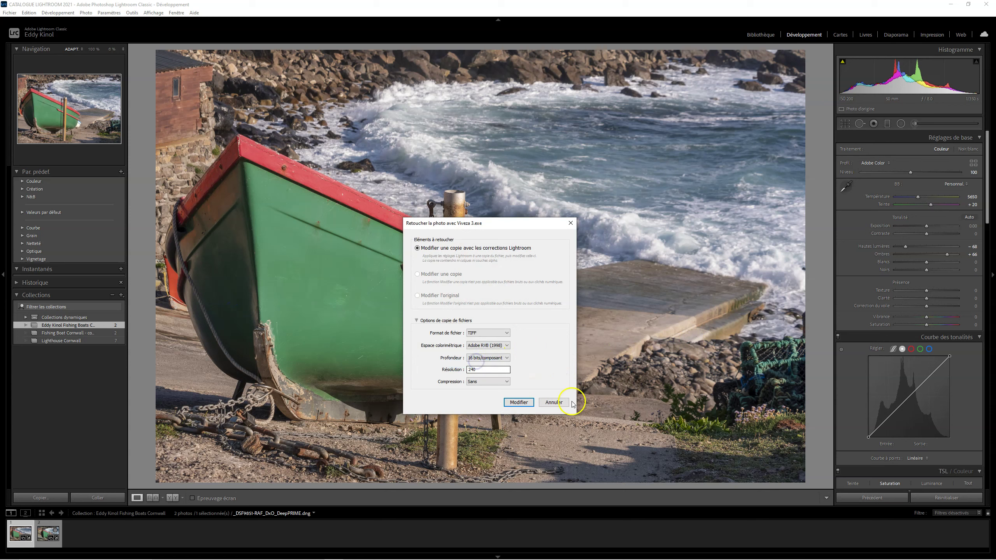
{"action": "double_click", "coordinate": [473, 370]}
{"action": "left_click", "coordinate": [518, 403]}
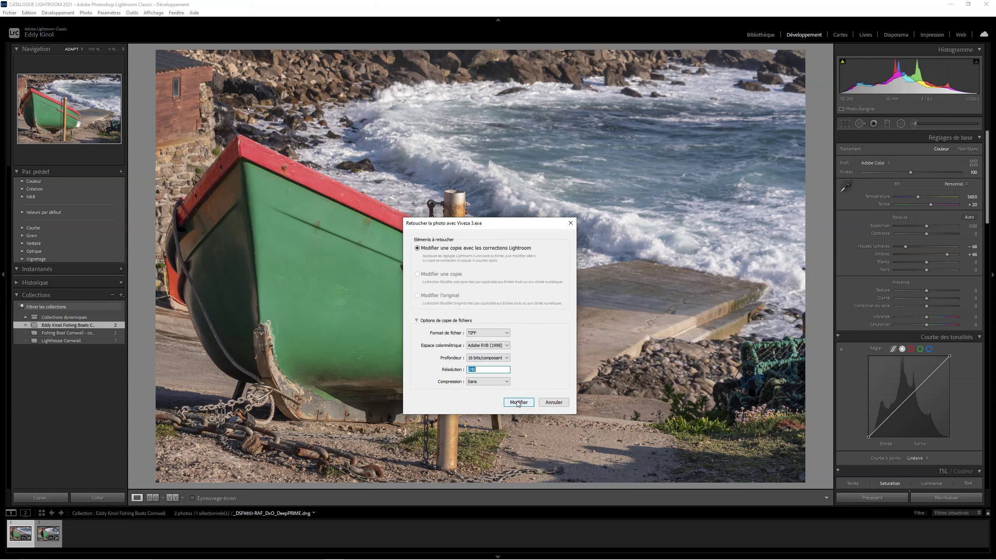
{"action": "left_click", "coordinate": [517, 403]}
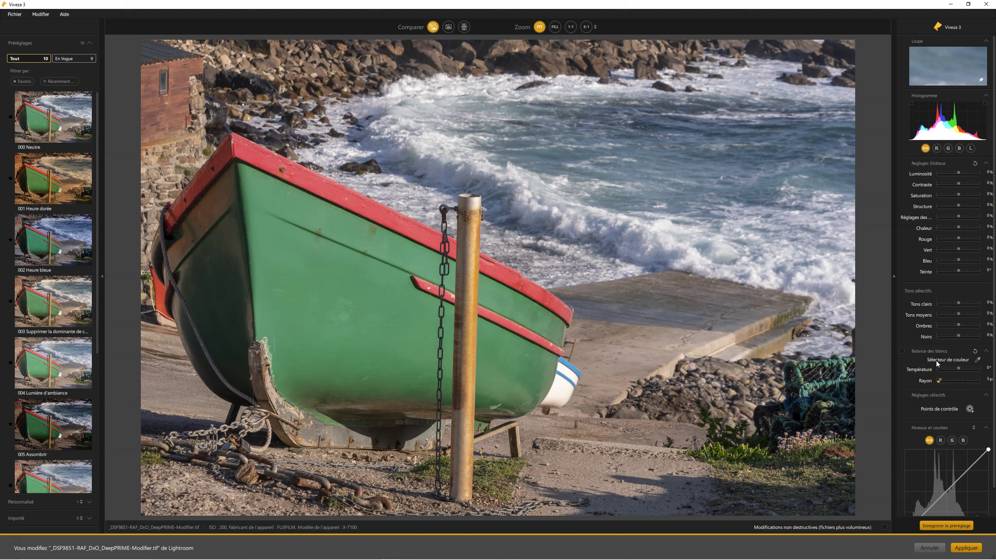
{"action": "scroll", "coordinate": [957, 467], "scroll_direction": "down", "scroll_amount": 1}
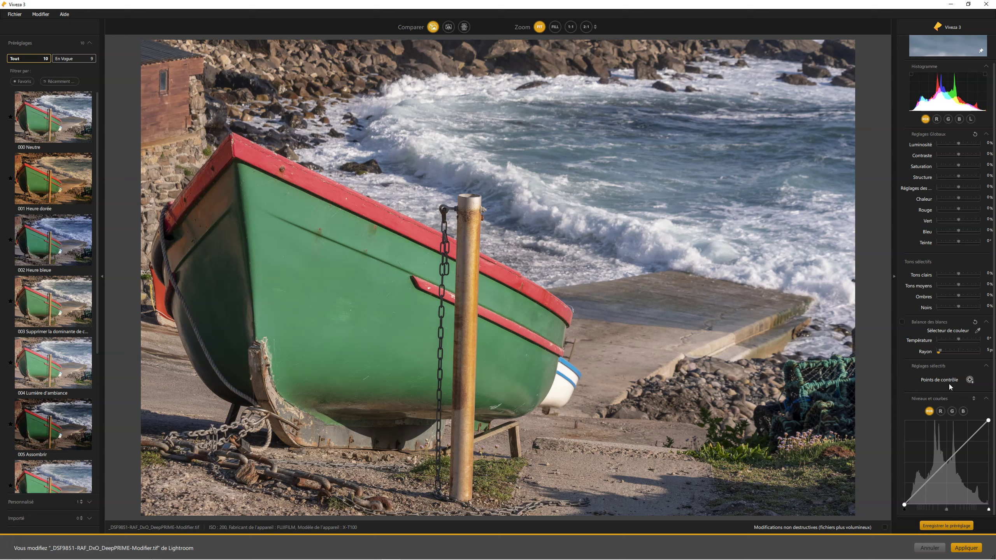
{"action": "left_click", "coordinate": [949, 384]}
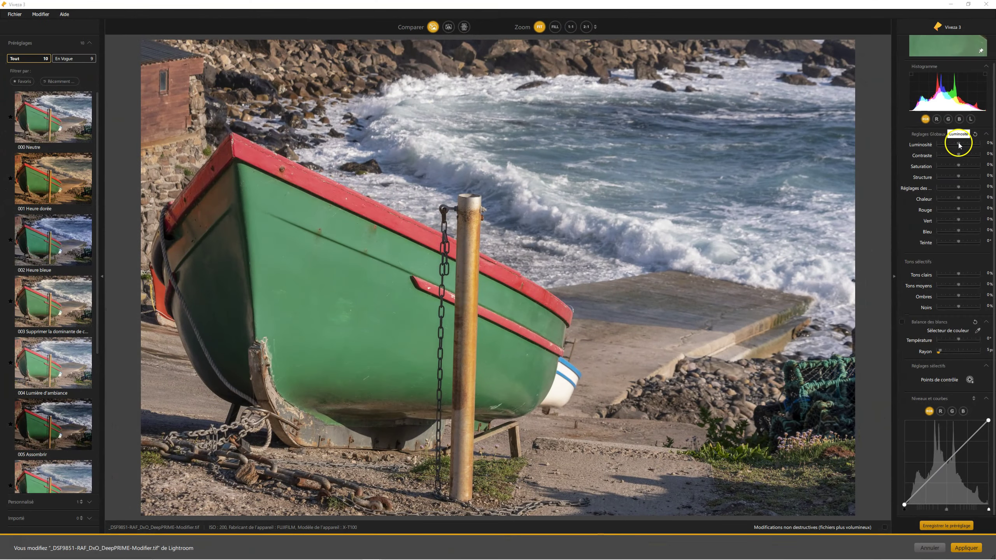
{"action": "left_click_drag", "start_coordinate": [959, 145], "coordinate": [968, 144]}
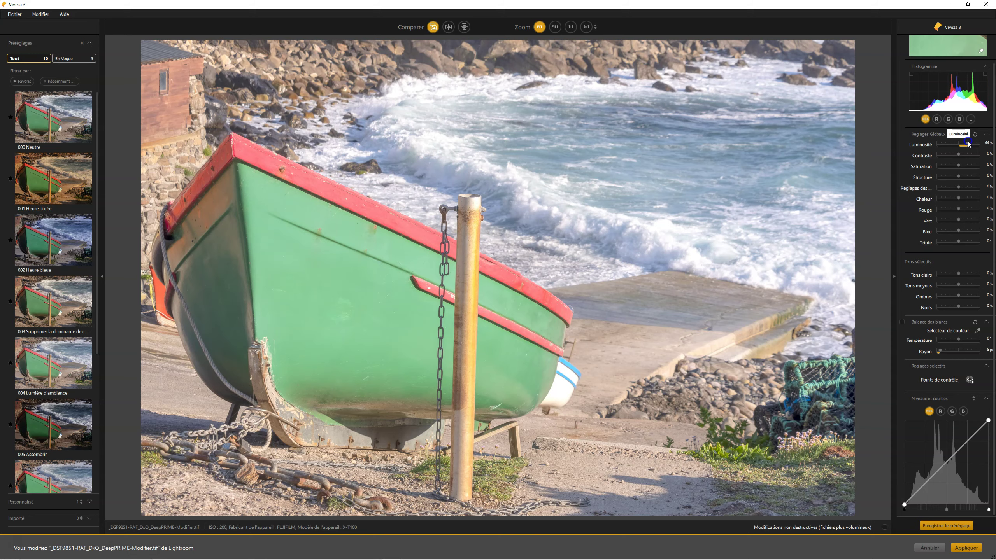
{"action": "left_click_drag", "start_coordinate": [967, 144], "coordinate": [949, 146]}
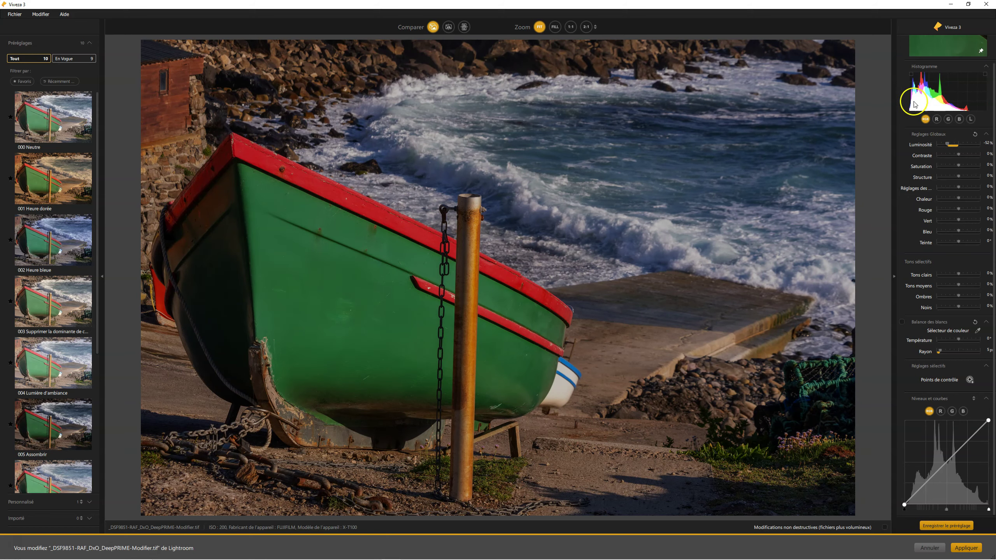
{"action": "double_click", "coordinate": [946, 145]}
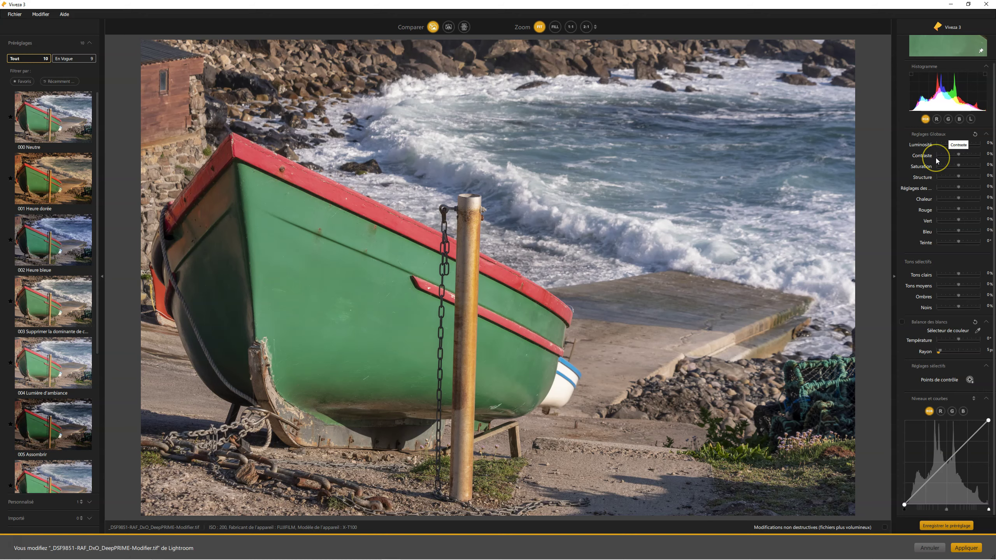
{"action": "left_click_drag", "start_coordinate": [958, 154], "coordinate": [966, 155]}
{"action": "left_click_drag", "start_coordinate": [910, 80], "coordinate": [947, 136]}
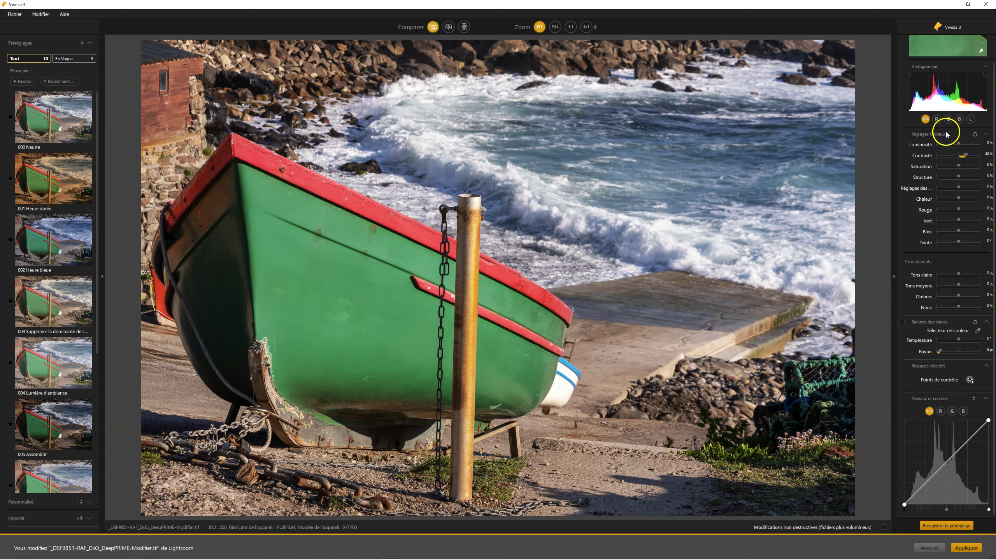
{"action": "left_click_drag", "start_coordinate": [947, 135], "coordinate": [987, 111]}
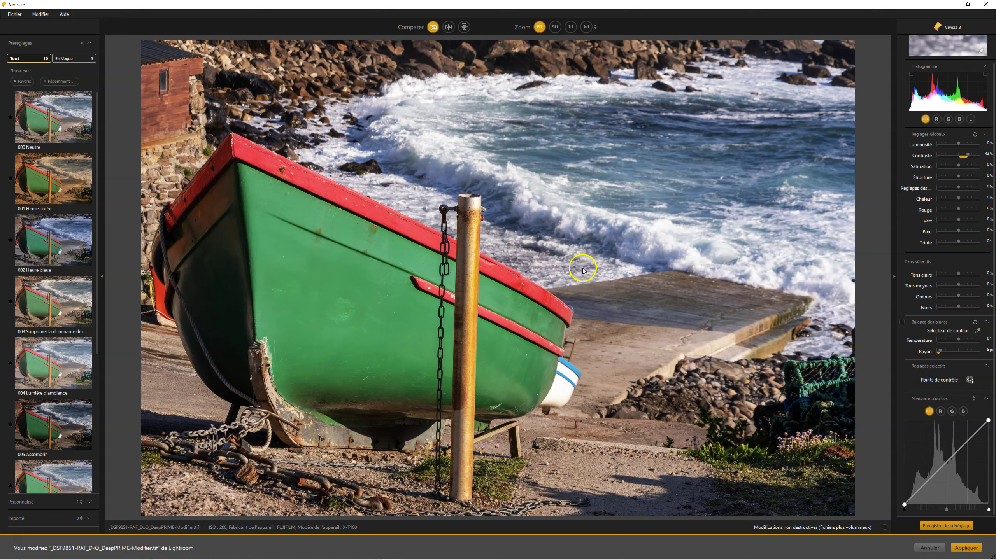
{"action": "left_click_drag", "start_coordinate": [967, 155], "coordinate": [949, 157]}
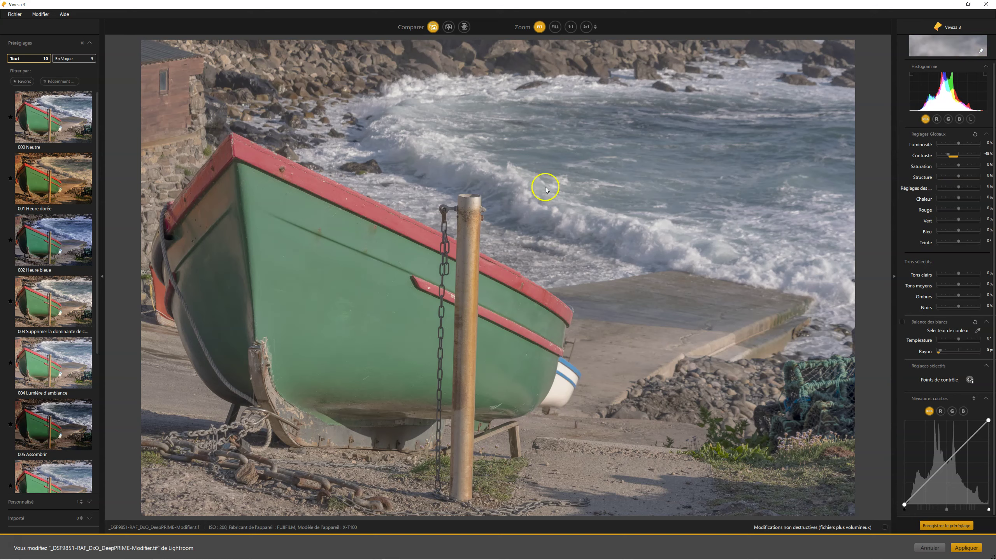
- Reset Contrast to 0%, trial Saturation from black-and-white to about -31%, then reset Saturation to 0%
{"action": "double_click", "coordinate": [947, 156]}
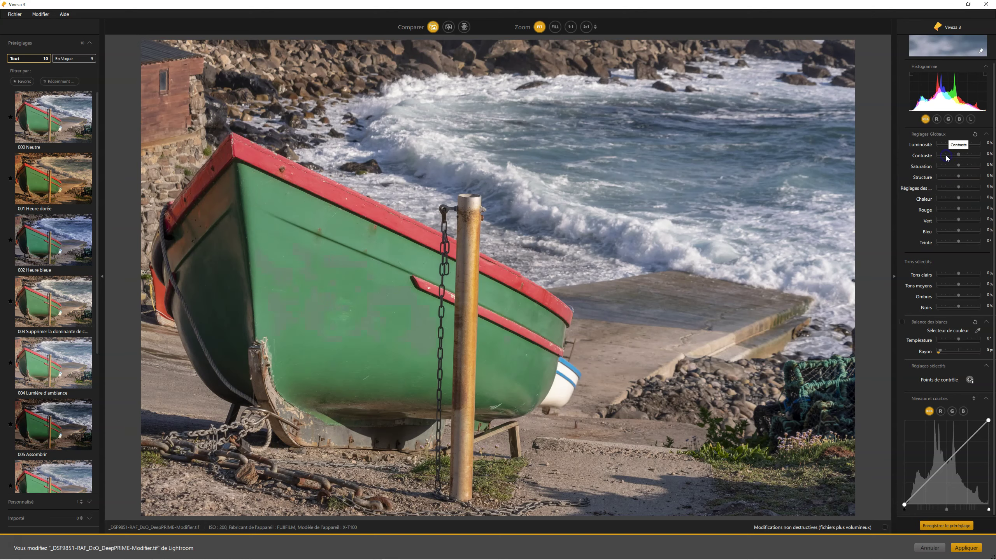
{"action": "left_click", "coordinate": [959, 166]}
{"action": "left_click_drag", "start_coordinate": [958, 166], "coordinate": [968, 168]}
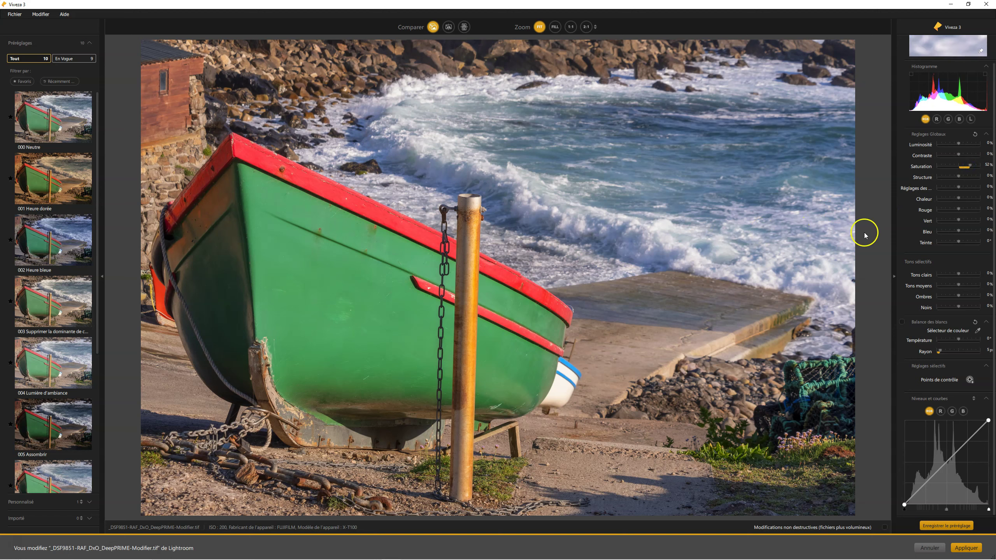
{"action": "left_click_drag", "start_coordinate": [970, 166], "coordinate": [951, 167]}
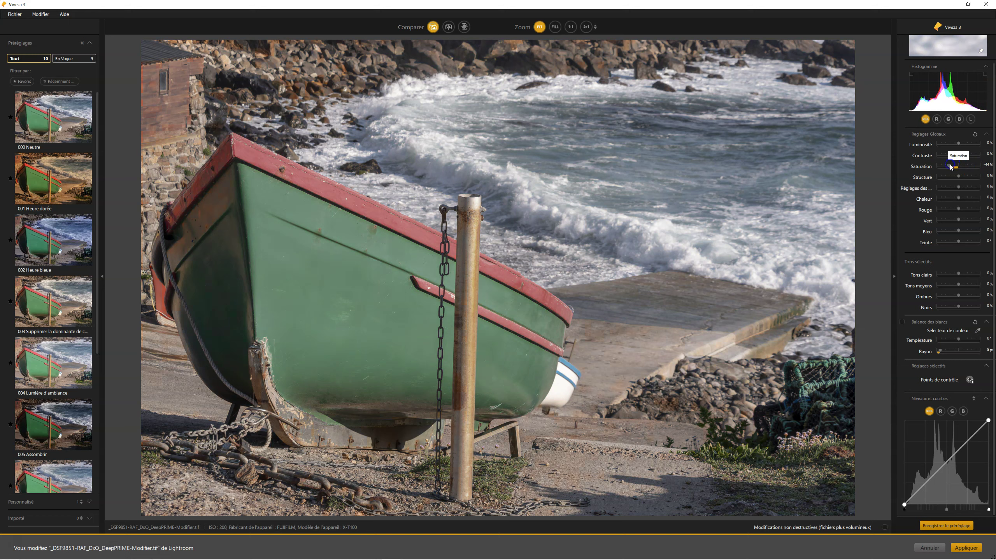
{"action": "left_click", "coordinate": [950, 167]}
{"action": "left_click_drag", "start_coordinate": [950, 168], "coordinate": [937, 168]}
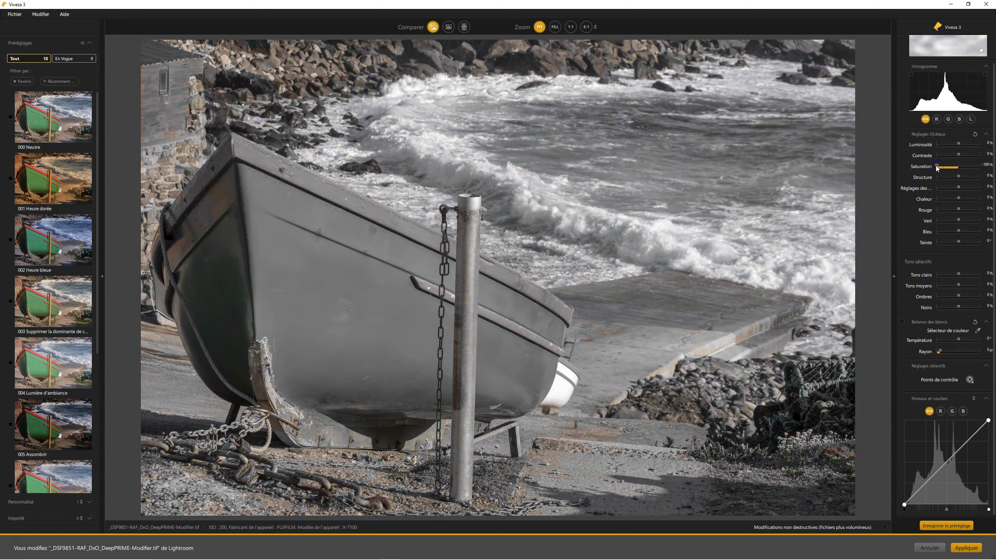
{"action": "left_click", "coordinate": [938, 168]}
{"action": "left_click_drag", "start_coordinate": [939, 169], "coordinate": [945, 168]}
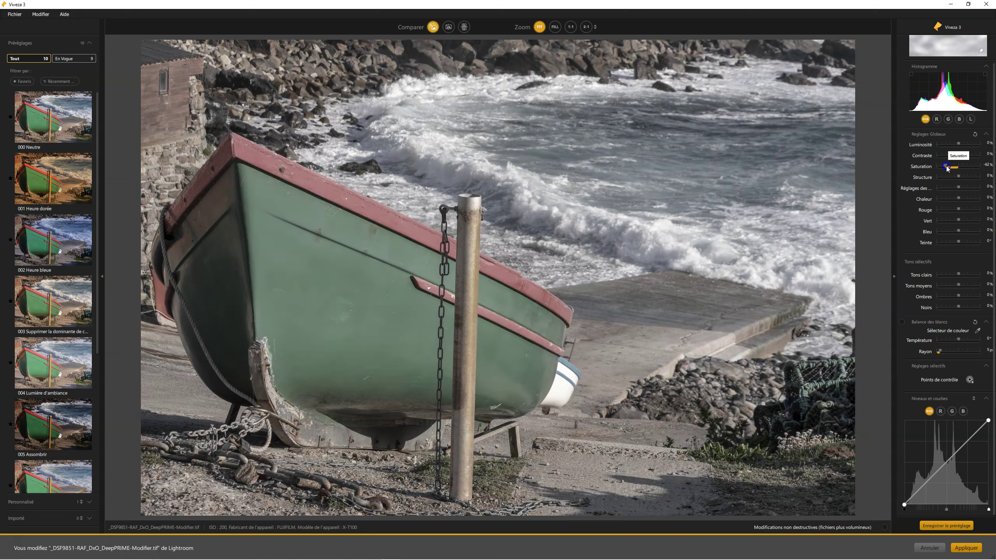
{"action": "left_click", "coordinate": [948, 192]}
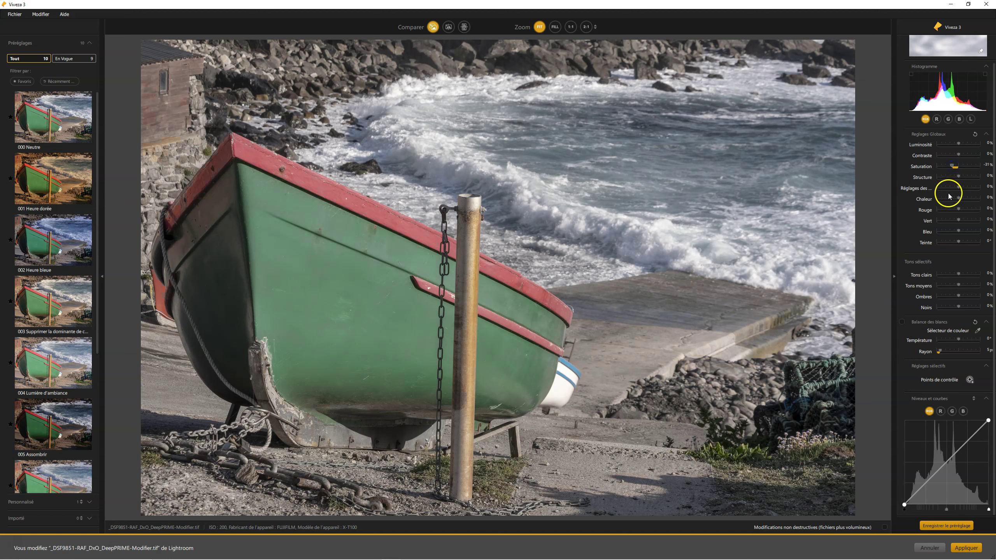
{"action": "left_click_drag", "start_coordinate": [952, 166], "coordinate": [977, 180]}
{"action": "double_click", "coordinate": [954, 168]}
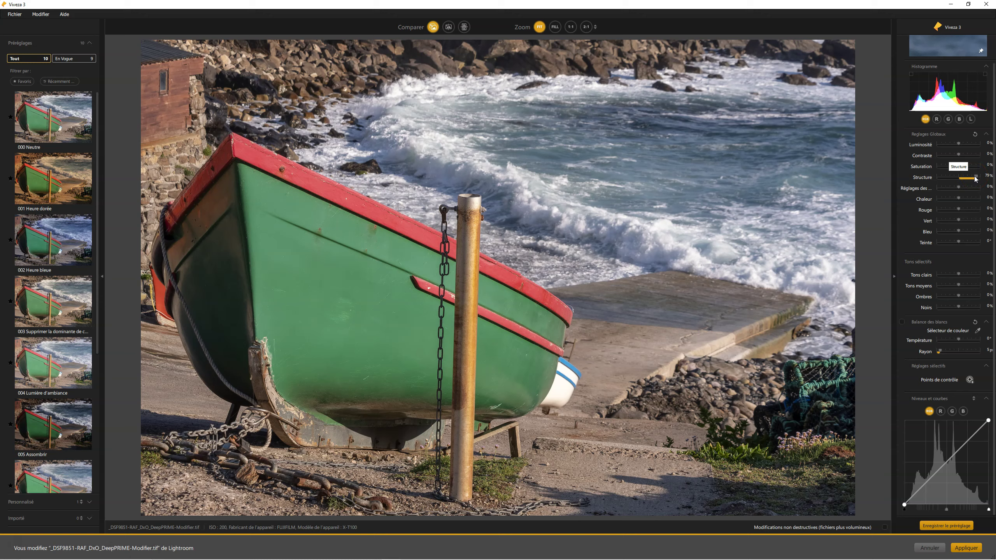
{"action": "left_click_drag", "start_coordinate": [964, 179], "coordinate": [962, 178]}
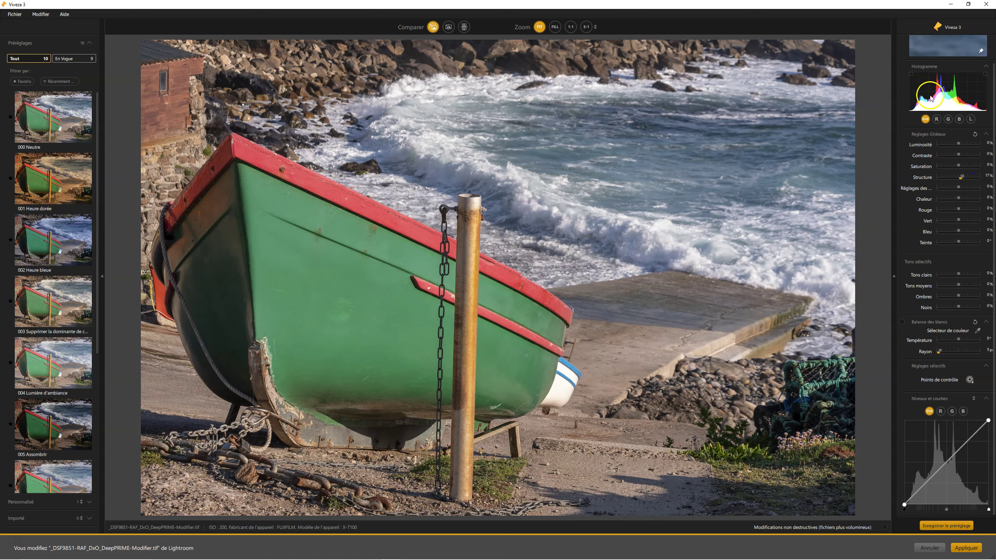
{"action": "left_click_drag", "start_coordinate": [970, 177], "coordinate": [939, 177]}
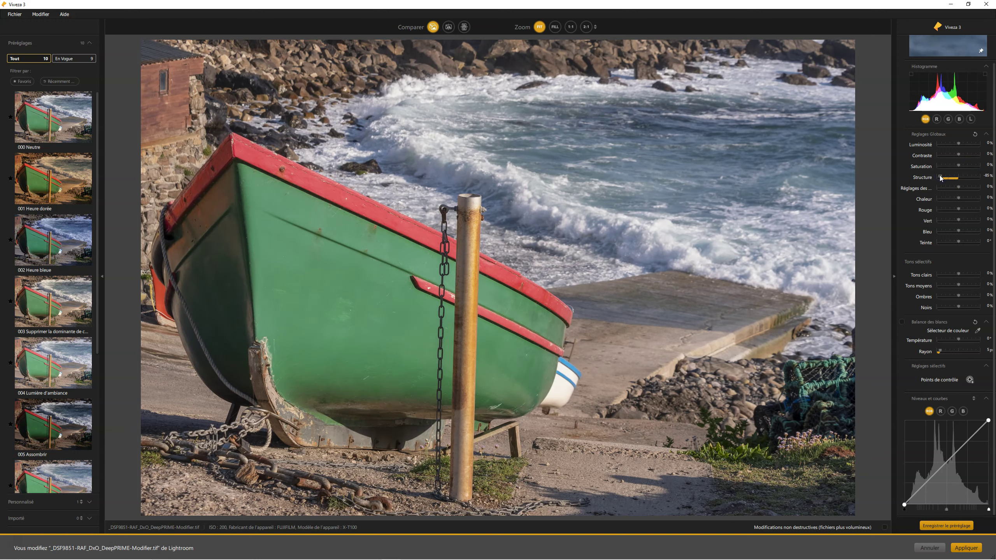
{"action": "double_click", "coordinate": [940, 179]}
{"action": "left_click", "coordinate": [955, 178]}
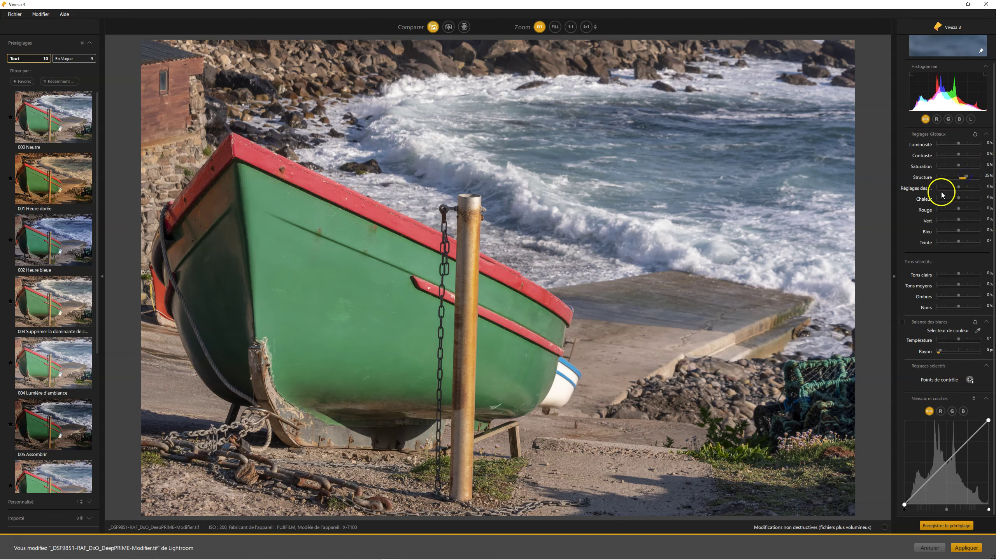
{"action": "left_click_drag", "start_coordinate": [956, 178], "coordinate": [954, 172]}
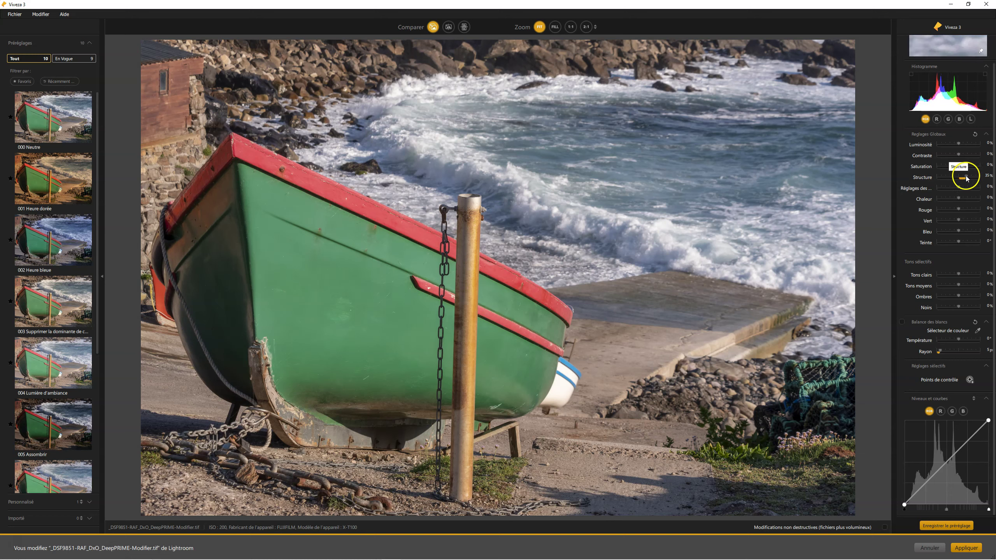
{"action": "double_click", "coordinate": [966, 178]}
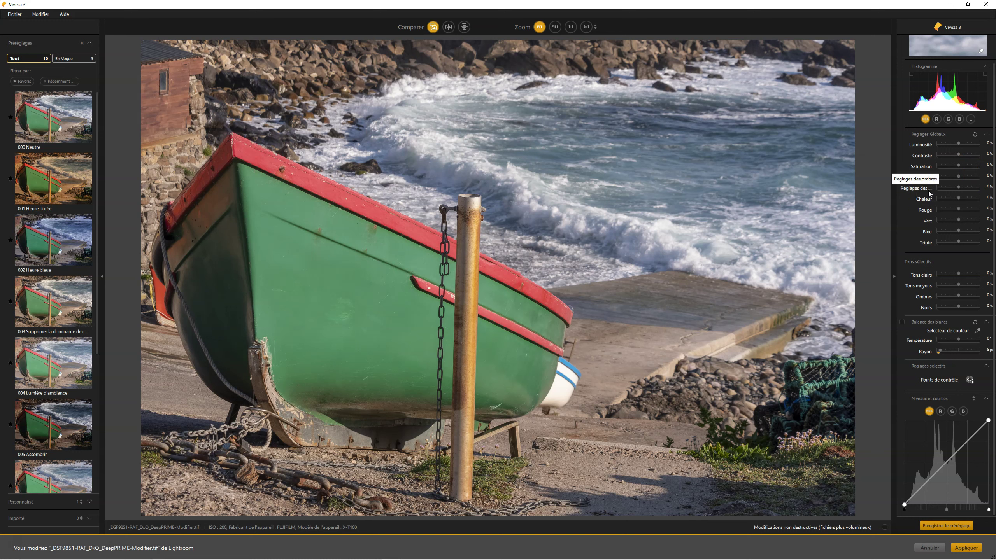
{"action": "left_click", "coordinate": [960, 188]}
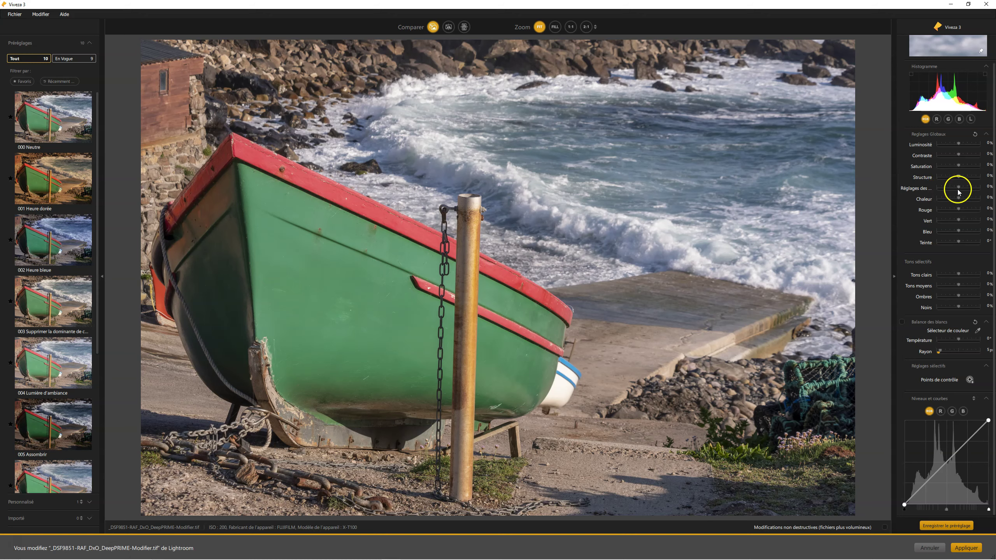
{"action": "left_click_drag", "start_coordinate": [959, 190], "coordinate": [944, 189]}
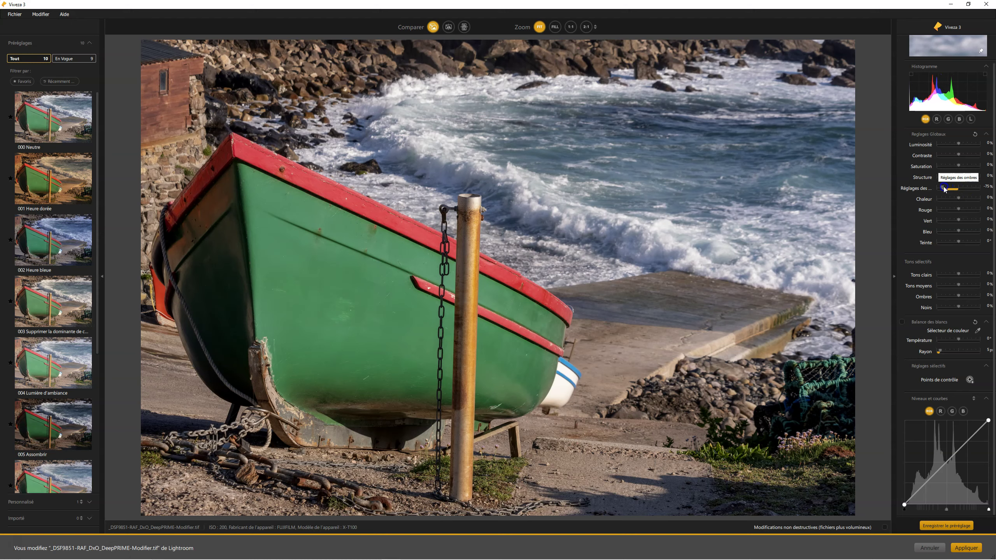
{"action": "left_click", "coordinate": [947, 189]}
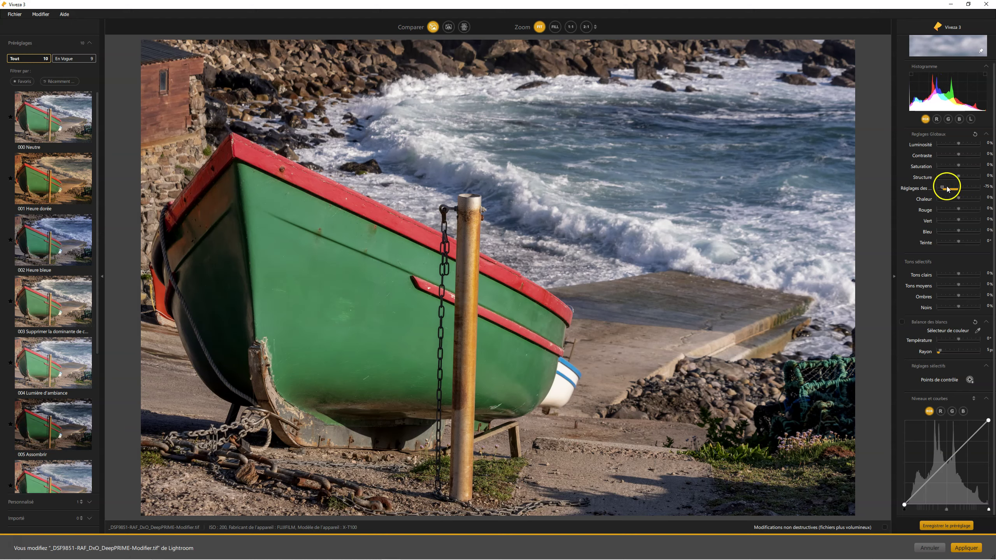
{"action": "left_click_drag", "start_coordinate": [946, 189], "coordinate": [975, 184]}
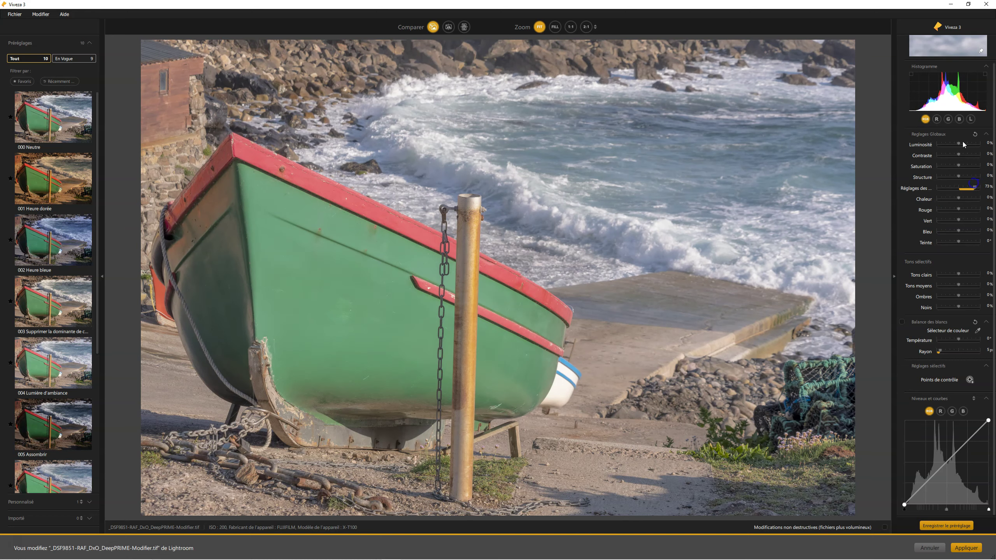
{"action": "double_click", "coordinate": [976, 188]}
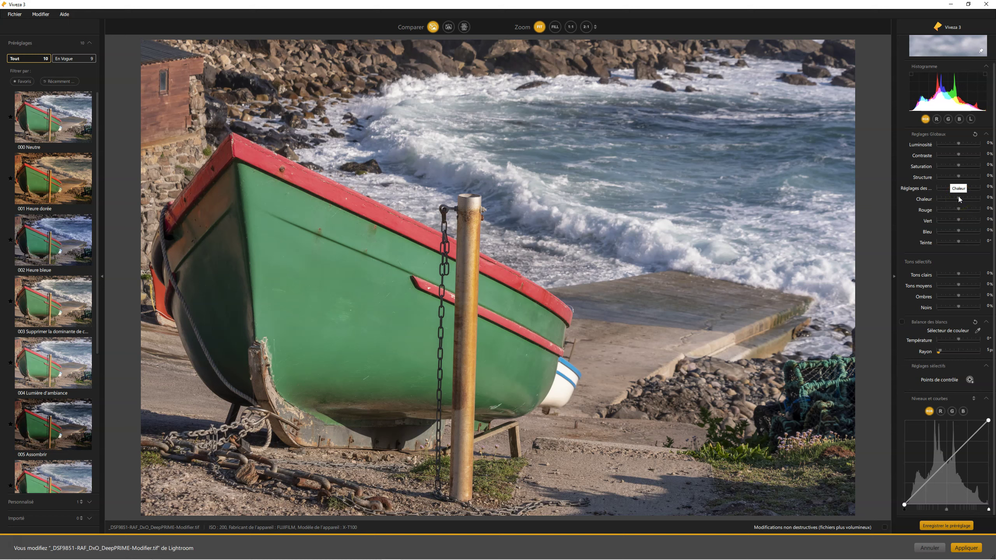
{"action": "mouse_move", "coordinate": [959, 198]}
{"action": "left_mouse_down"}
{"action": "mouse_move", "coordinate": [943, 199]}
{"action": "mouse_move", "coordinate": [973, 200]}
{"action": "left_mouse_up"}
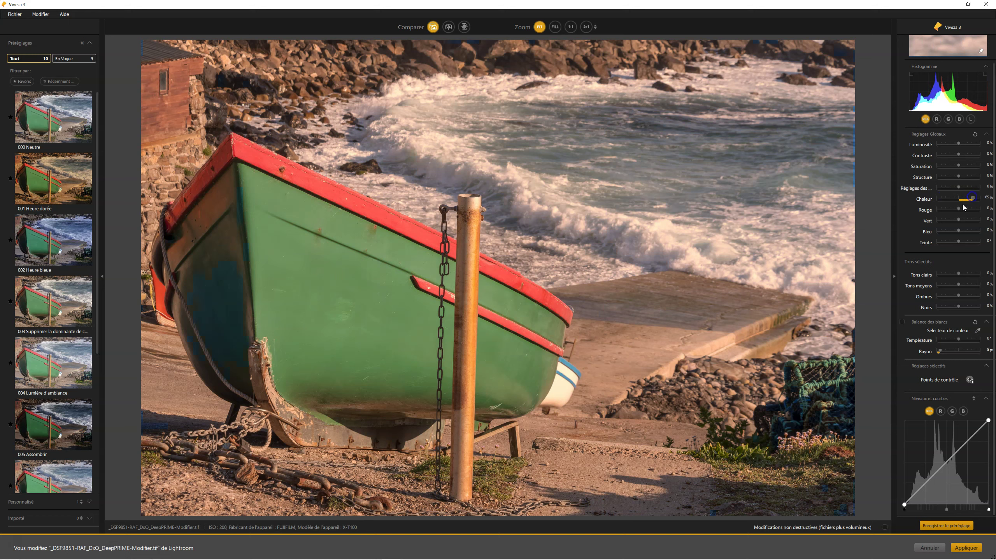
{"action": "left_click", "coordinate": [972, 201]}
{"action": "double_click", "coordinate": [973, 199]}
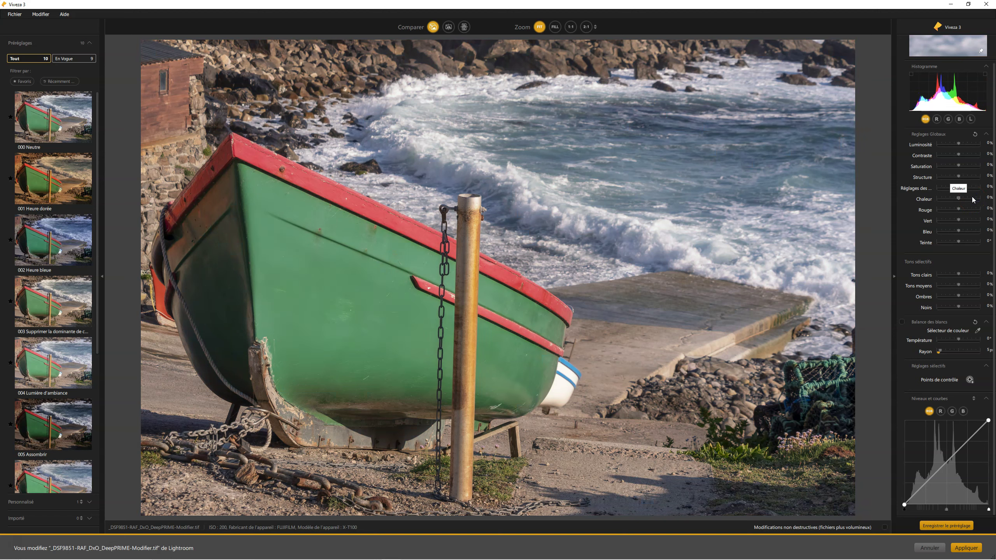
{"action": "left_click", "coordinate": [955, 243]}
{"action": "left_click", "coordinate": [947, 221]}
{"action": "left_click_drag", "start_coordinate": [959, 208], "coordinate": [970, 211]}
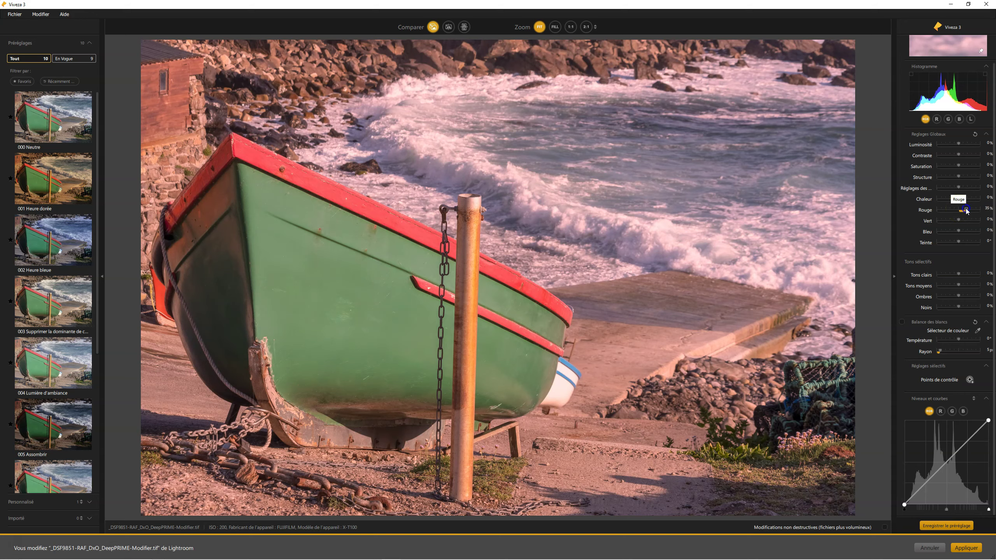
{"action": "left_click_drag", "start_coordinate": [960, 211], "coordinate": [945, 212]}
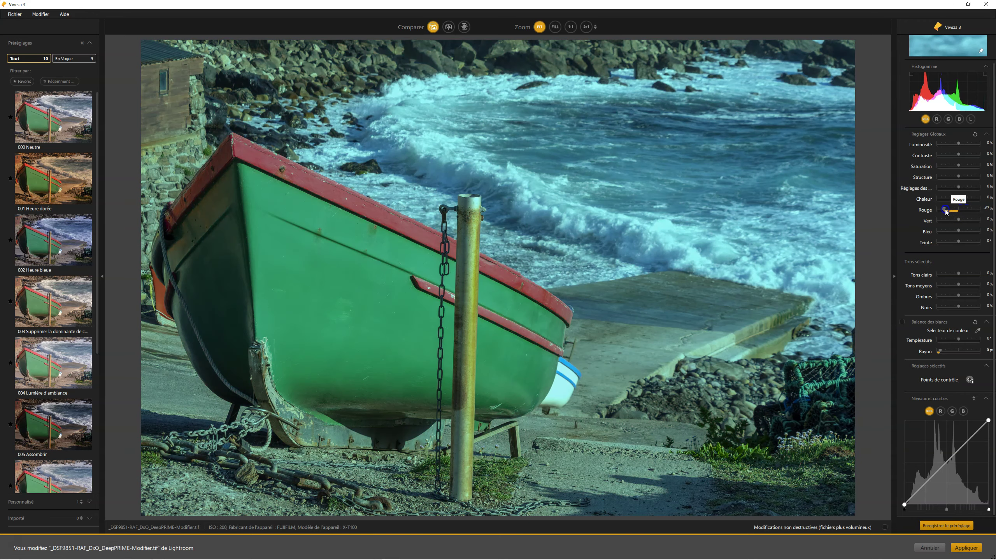
{"action": "left_click_drag", "start_coordinate": [946, 211], "coordinate": [947, 212]}
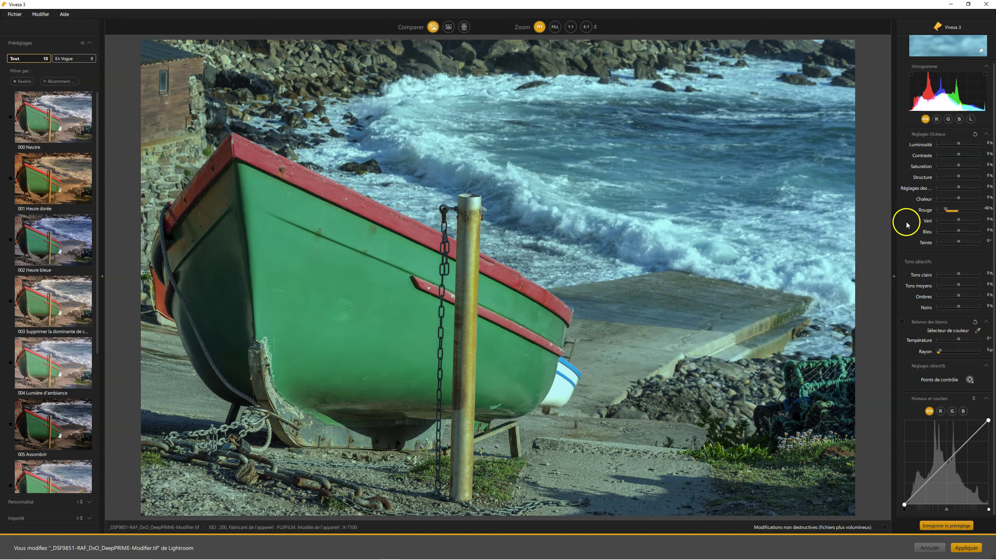
{"action": "double_click", "coordinate": [946, 210]}
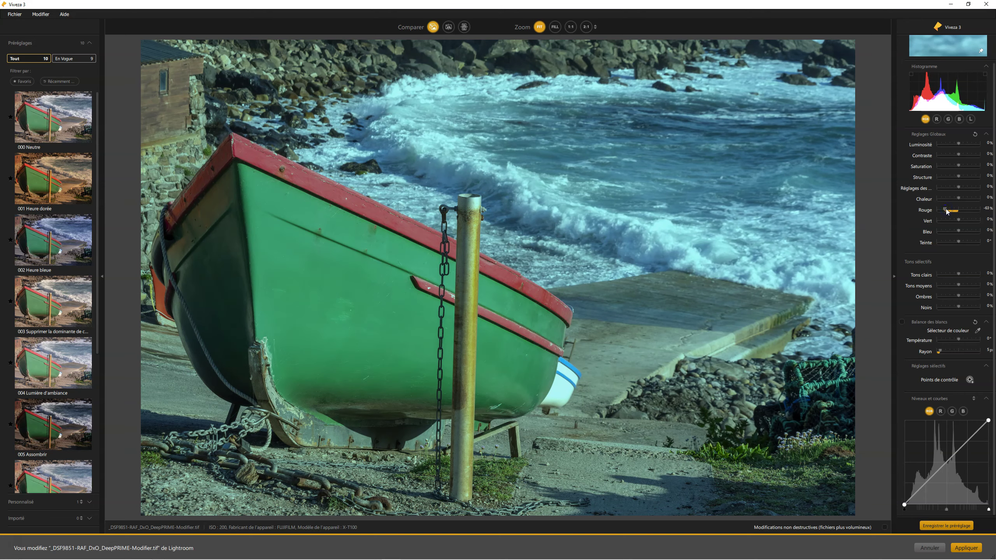
{"action": "mouse_move", "coordinate": [958, 220]}
{"action": "left_mouse_down"}
{"action": "mouse_move", "coordinate": [975, 222]}
{"action": "mouse_move", "coordinate": [948, 222]}
{"action": "left_mouse_up"}
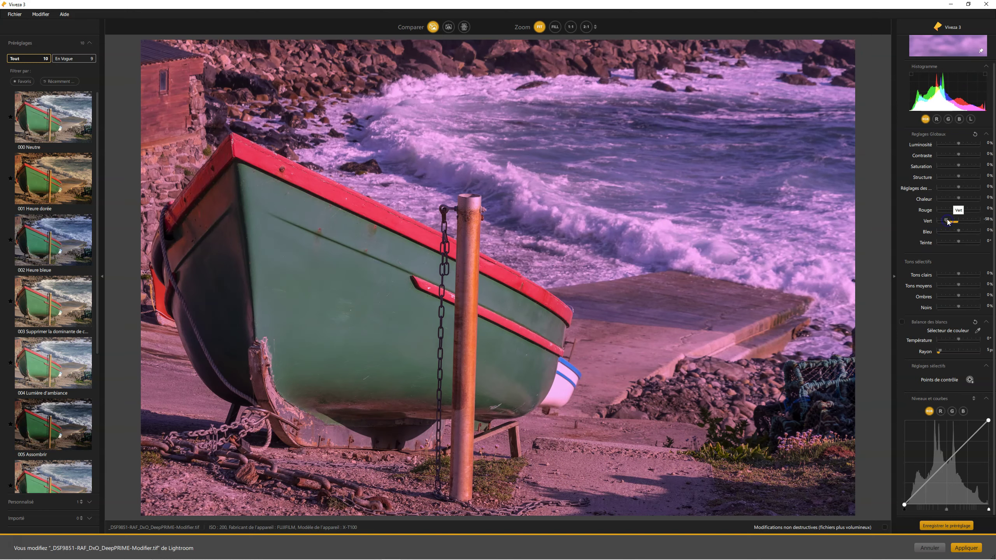
{"action": "double_click", "coordinate": [947, 219]}
{"action": "left_click_drag", "start_coordinate": [957, 231], "coordinate": [959, 232]}
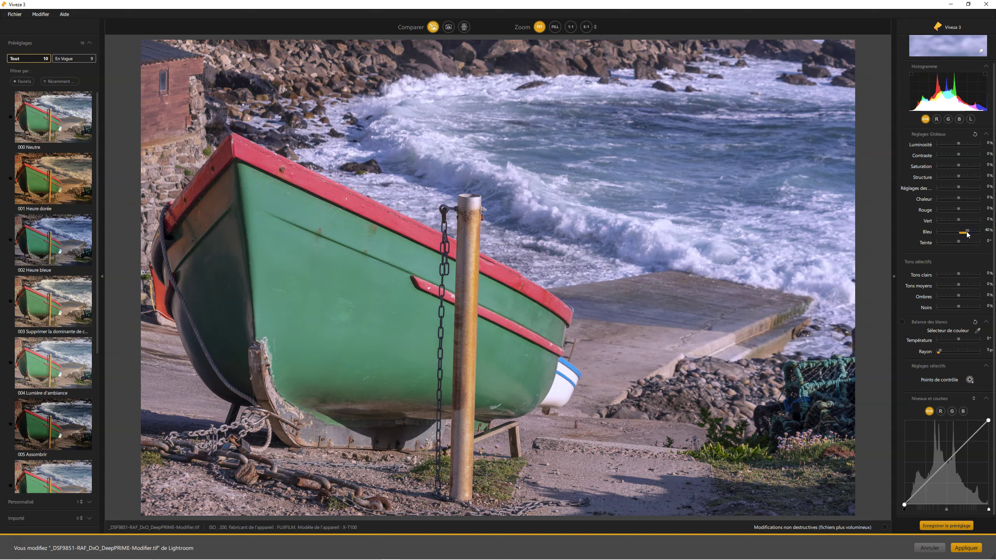
{"action": "left_click_drag", "start_coordinate": [967, 234], "coordinate": [945, 235]}
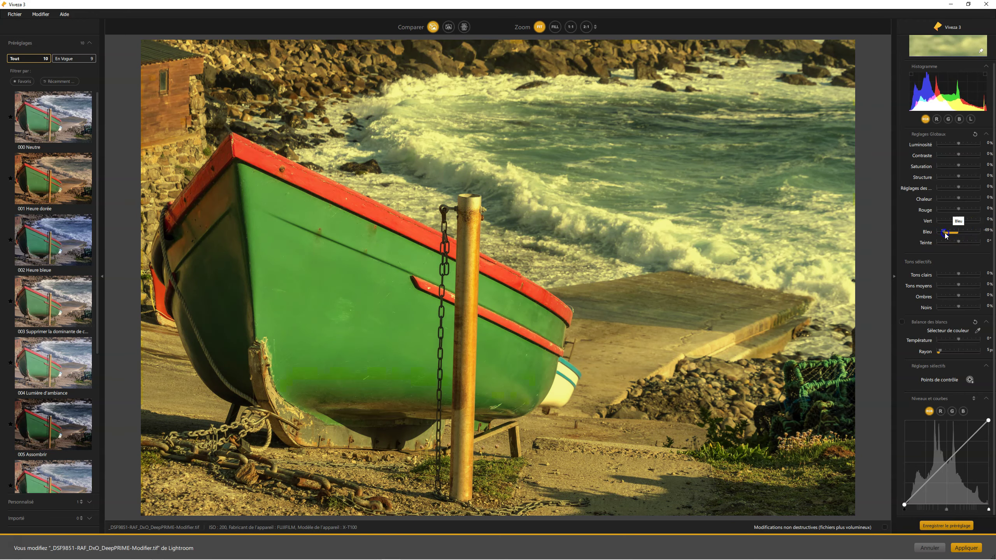
{"action": "double_click", "coordinate": [944, 232]}
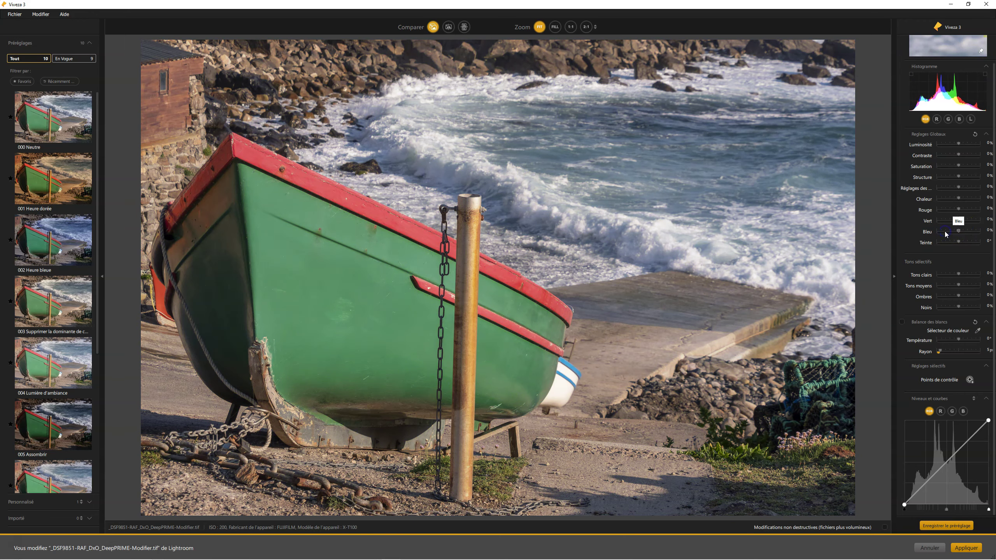
{"action": "left_click", "coordinate": [959, 243]}
{"action": "mouse_move", "coordinate": [959, 243]}
{"action": "left_mouse_down"}
{"action": "mouse_move", "coordinate": [949, 245]}
{"action": "mouse_move", "coordinate": [974, 245]}
{"action": "left_mouse_up"}
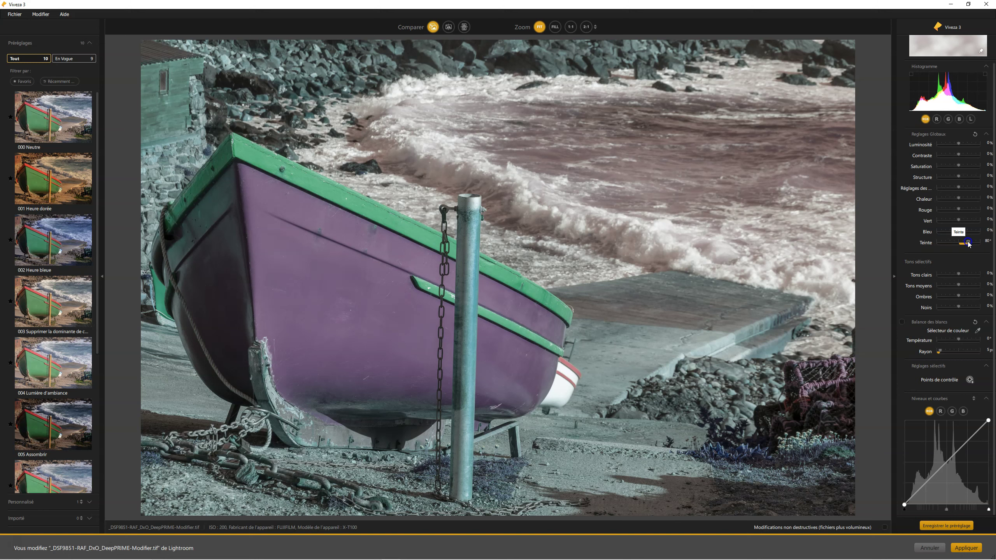
{"action": "left_click_drag", "start_coordinate": [968, 243], "coordinate": [960, 243]}
{"action": "left_click_drag", "start_coordinate": [963, 243], "coordinate": [958, 246]}
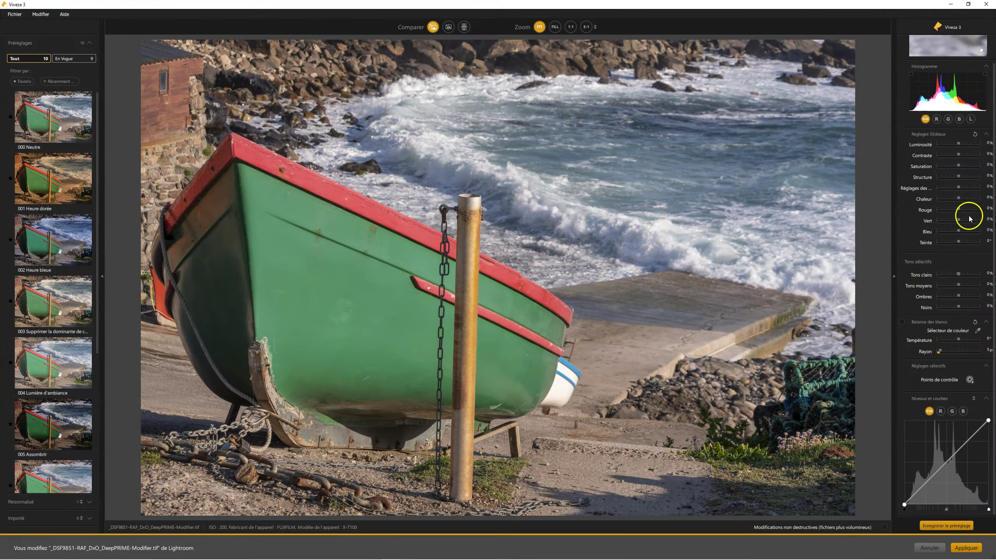
{"action": "left_click_drag", "start_coordinate": [958, 274], "coordinate": [946, 276]}
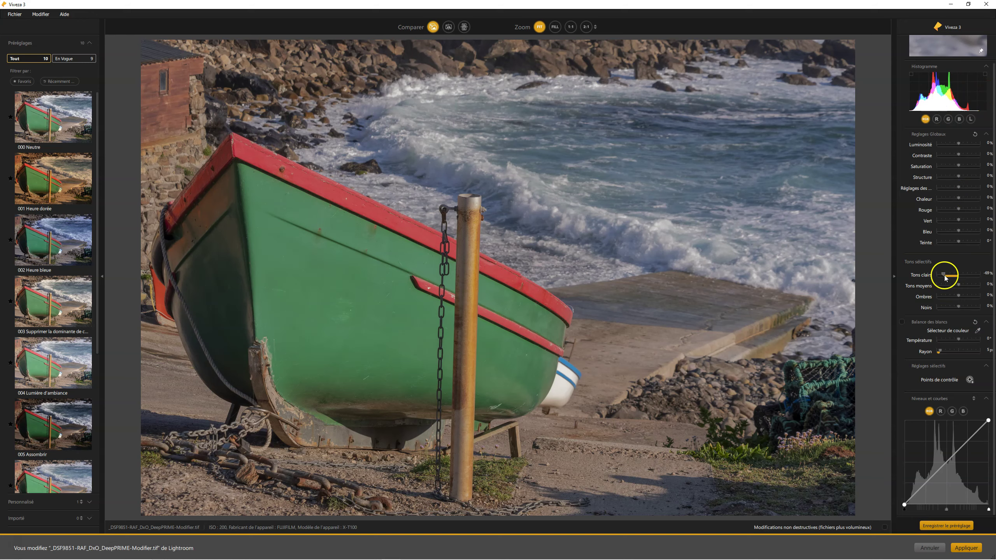
{"action": "left_click_drag", "start_coordinate": [945, 278], "coordinate": [974, 277]}
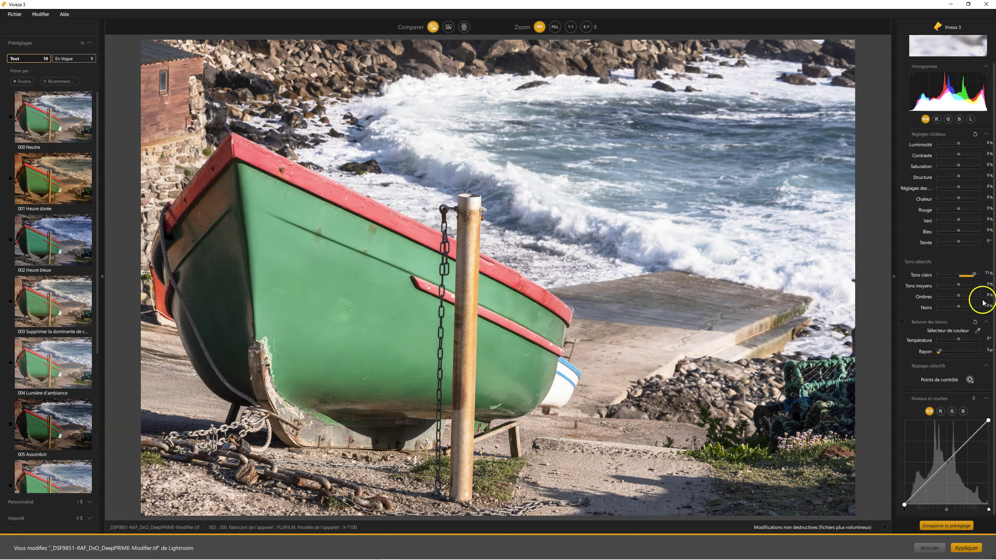
{"action": "double_click", "coordinate": [975, 275]}
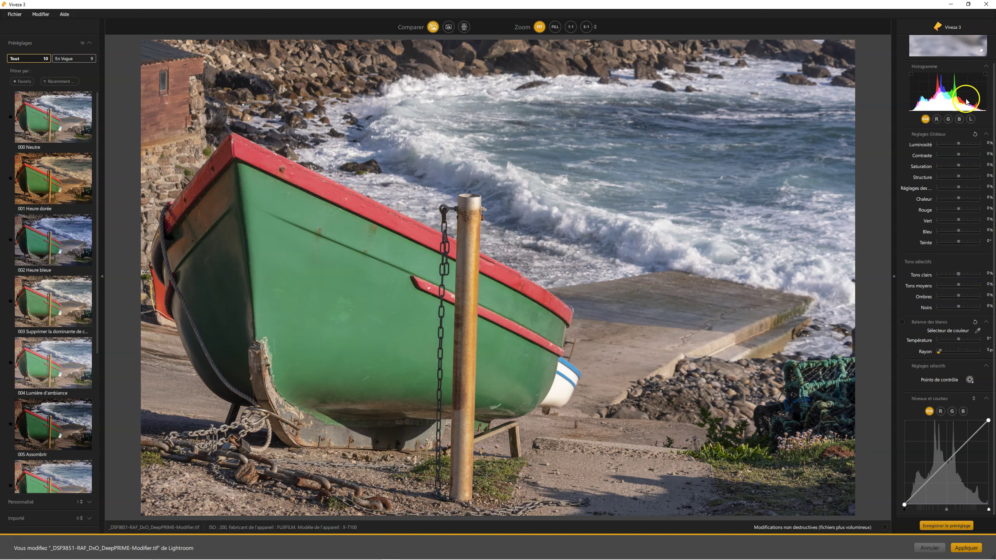
{"action": "left_click", "coordinate": [959, 284]}
{"action": "left_click_drag", "start_coordinate": [954, 285], "coordinate": [946, 286]}
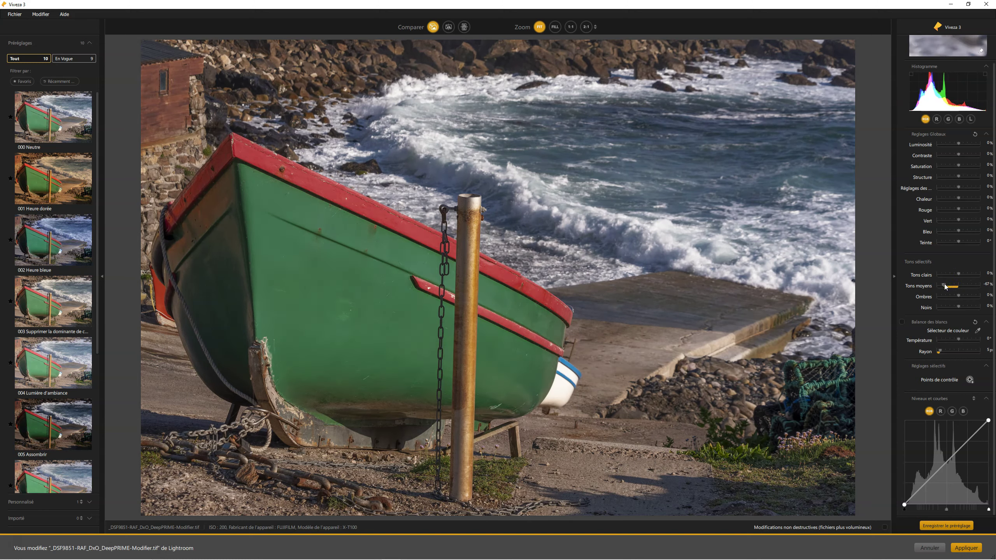
{"action": "left_click_drag", "start_coordinate": [946, 286], "coordinate": [974, 287]}
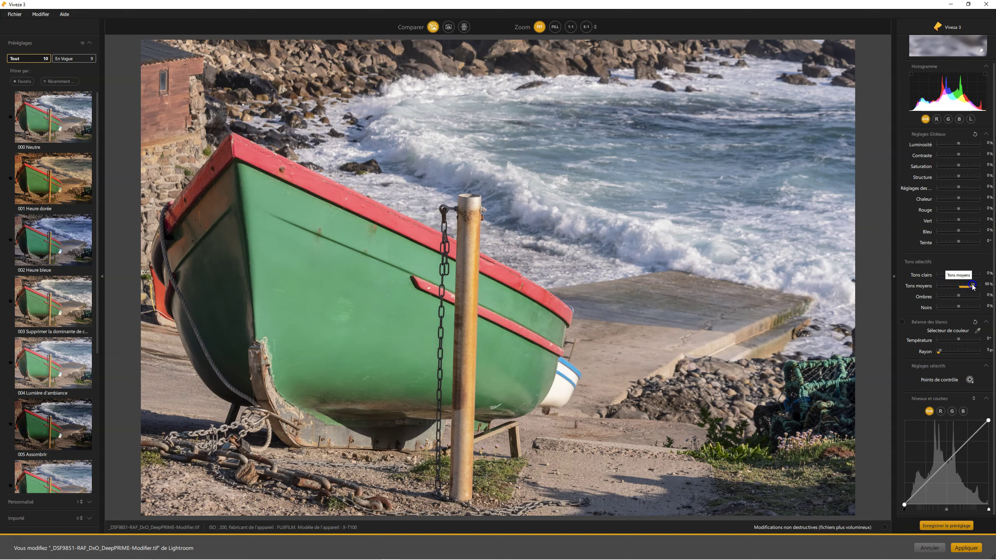
{"action": "mouse_move", "coordinate": [965, 286]}
{"action": "left_mouse_down"}
{"action": "mouse_move", "coordinate": [952, 286]}
{"action": "mouse_move", "coordinate": [966, 286]}
{"action": "left_mouse_up"}
{"action": "double_click", "coordinate": [967, 286]}
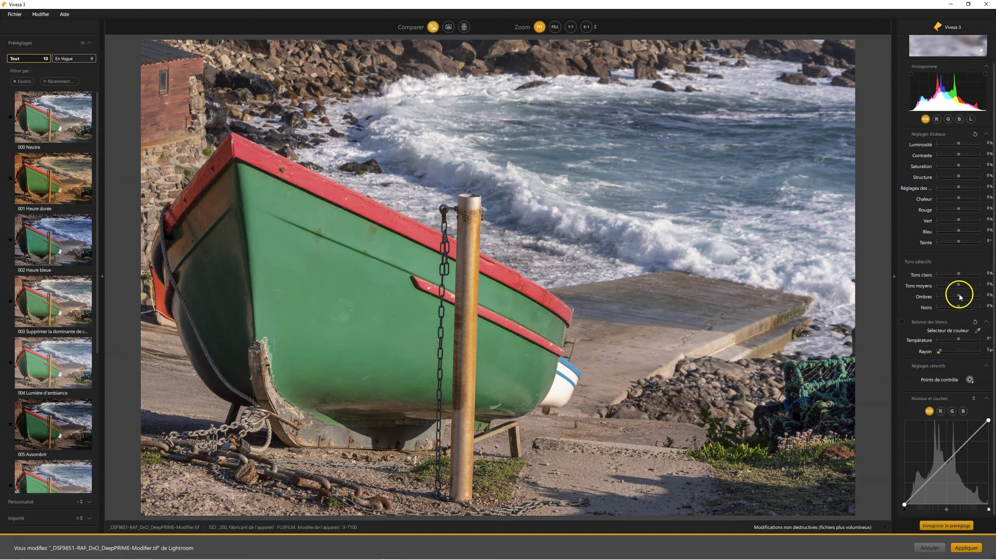
{"action": "mouse_move", "coordinate": [967, 297]}
{"action": "left_mouse_down"}
{"action": "mouse_move", "coordinate": [978, 297]}
{"action": "mouse_move", "coordinate": [943, 297]}
{"action": "left_mouse_up"}
{"action": "left_click_drag", "start_coordinate": [958, 308], "coordinate": [949, 309]}
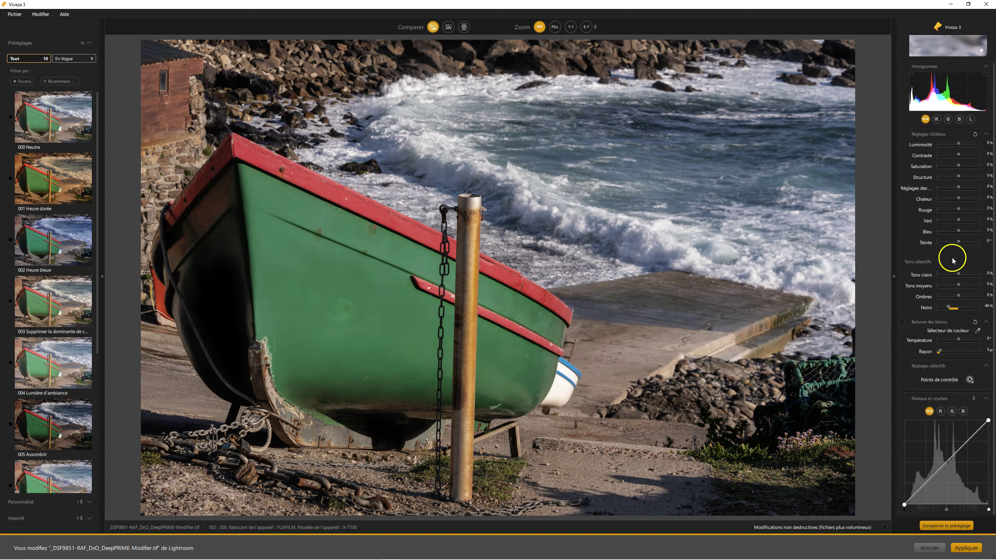
{"action": "left_click_drag", "start_coordinate": [954, 310], "coordinate": [949, 309]}
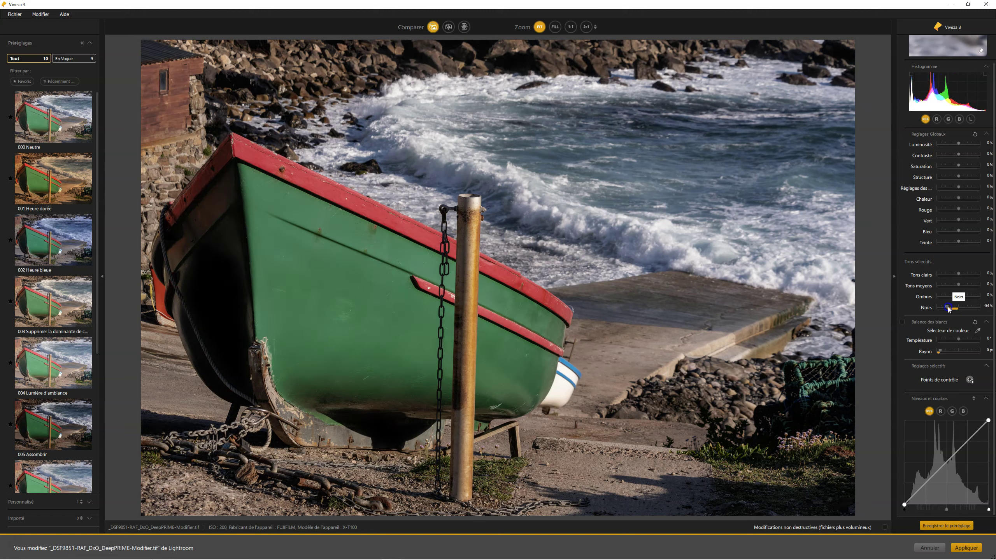
{"action": "left_click_drag", "start_coordinate": [951, 309], "coordinate": [966, 310]}
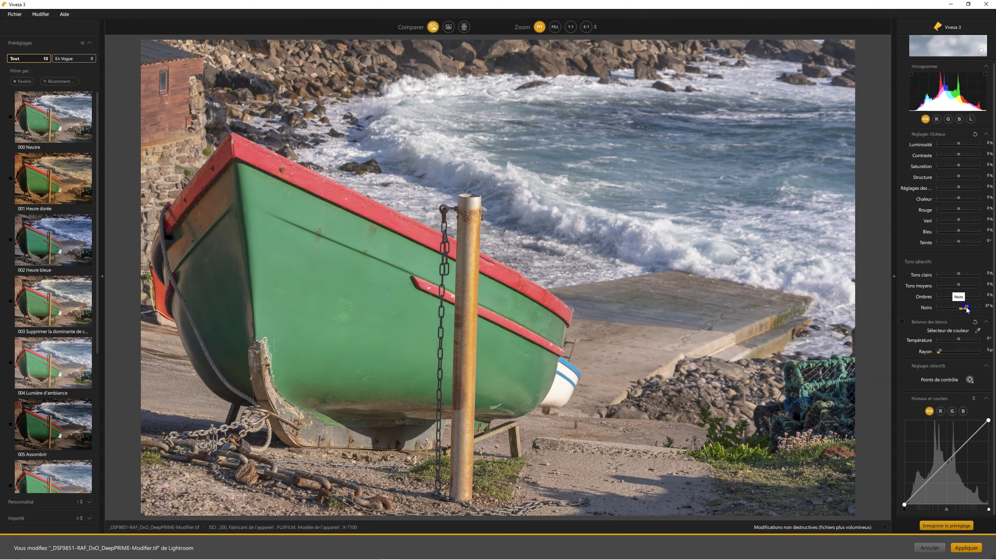
{"action": "left_click", "coordinate": [966, 309]}
{"action": "double_click", "coordinate": [966, 308]}
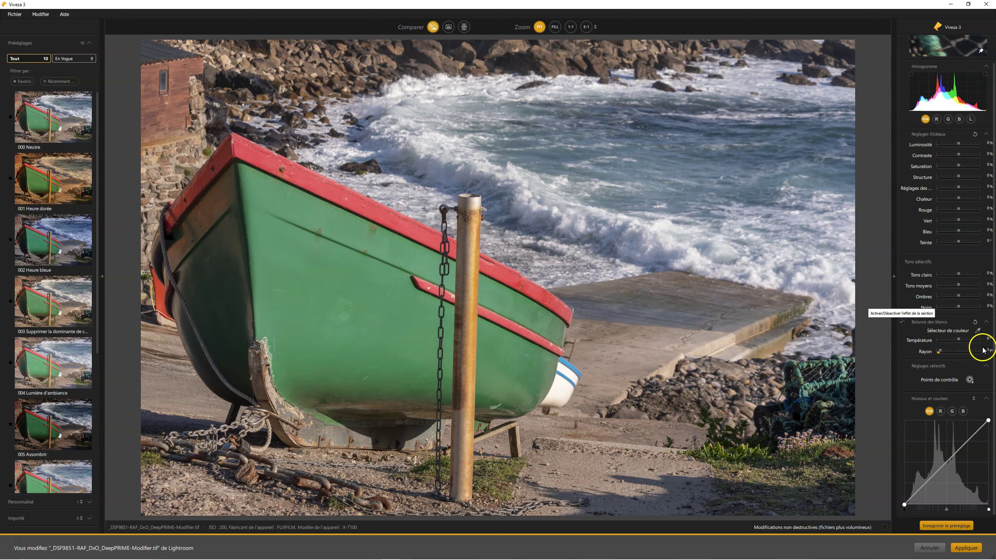
- Widen the white-balance eyedropper's sampling radius to 32 px
{"action": "left_click", "coordinate": [978, 331]}
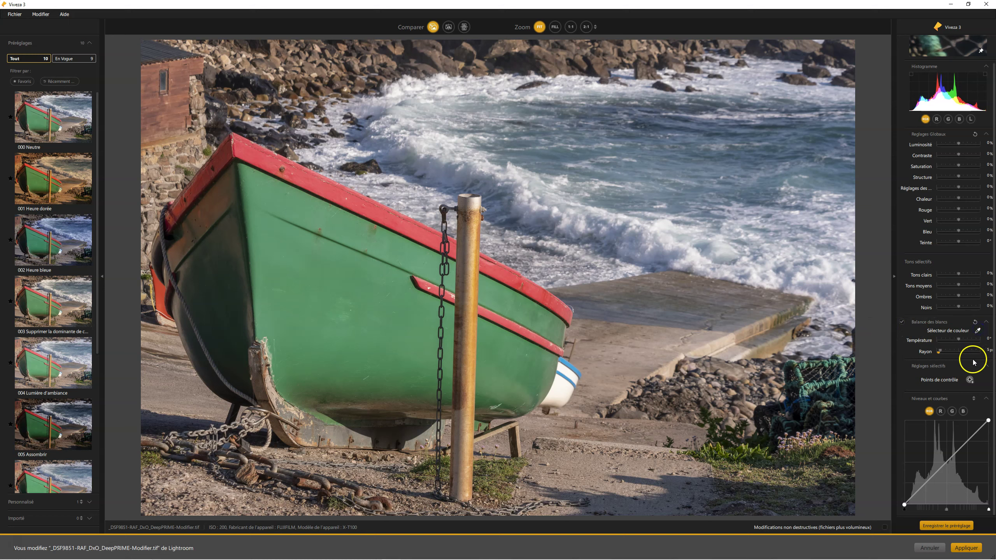
{"action": "left_click", "coordinate": [935, 354]}
{"action": "left_click_drag", "start_coordinate": [942, 348], "coordinate": [989, 351]}
{"action": "left_click", "coordinate": [977, 331]}
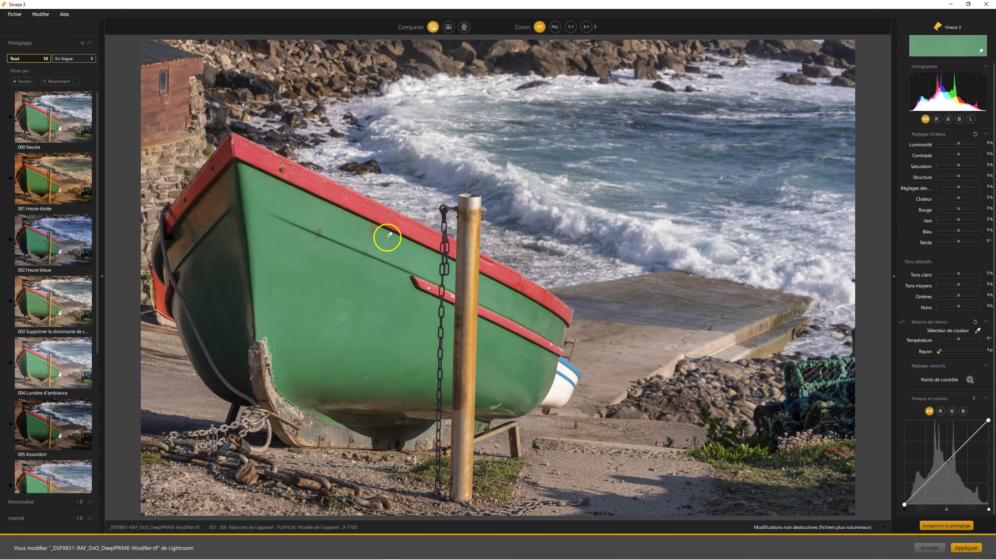
- Sample white balance from the gunwale, the white stern, the top rocks, then the shed wall
{"action": "left_click", "coordinate": [382, 215]}
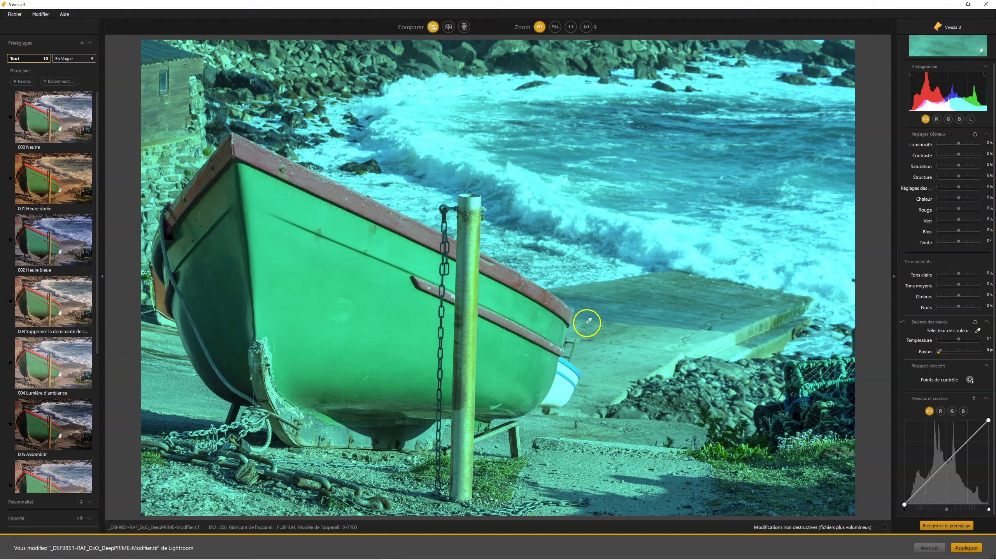
{"action": "left_click", "coordinate": [571, 366]}
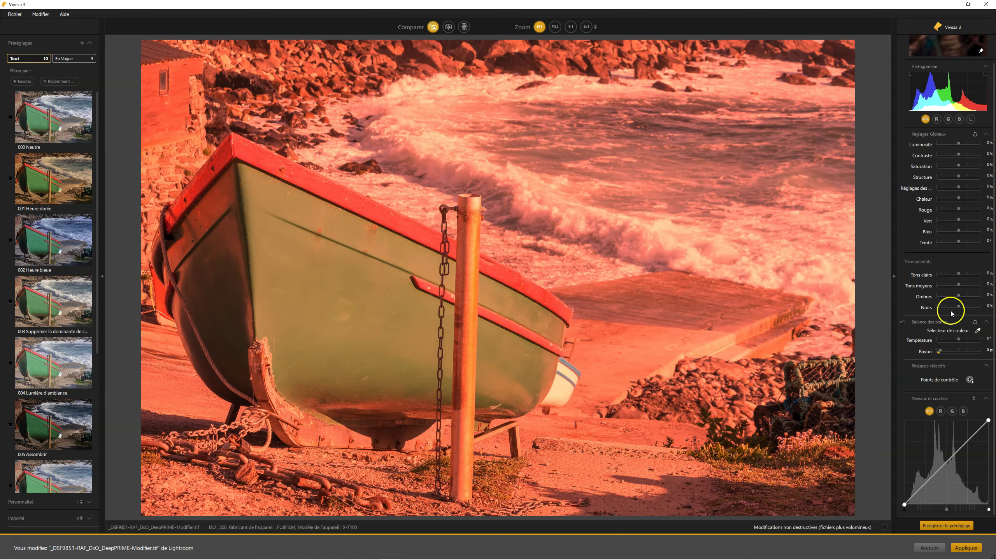
{"action": "left_click", "coordinate": [639, 45]}
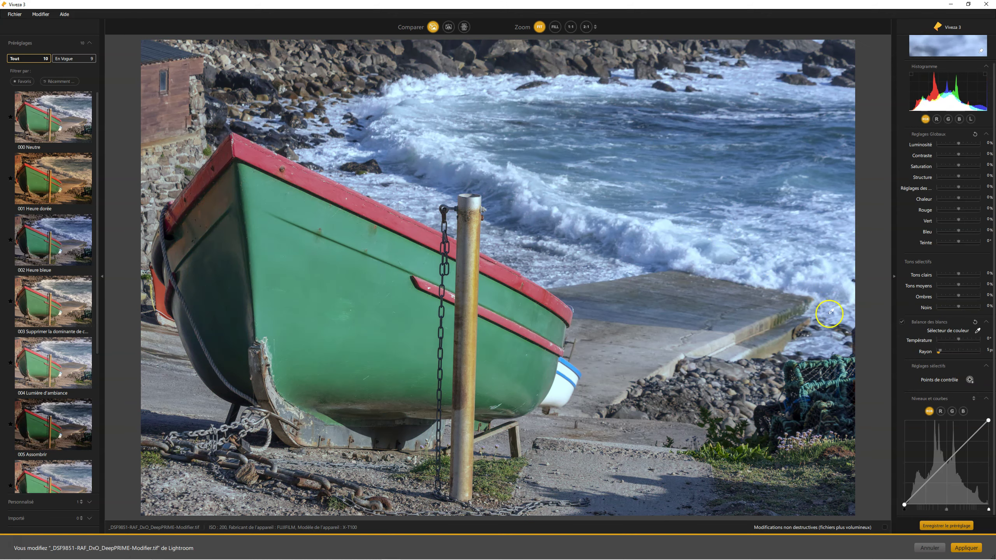
{"action": "left_click", "coordinate": [177, 71]}
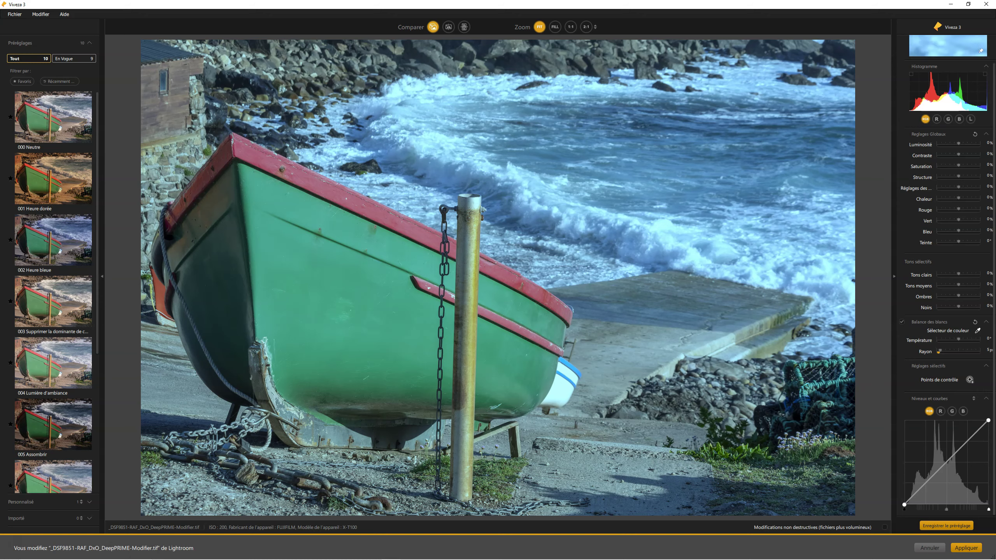
- Reset the white balance and return Température to 0 after trying a shift
{"action": "left_click", "coordinate": [976, 322]}
{"action": "left_click_drag", "start_coordinate": [929, 338], "coordinate": [959, 340]}
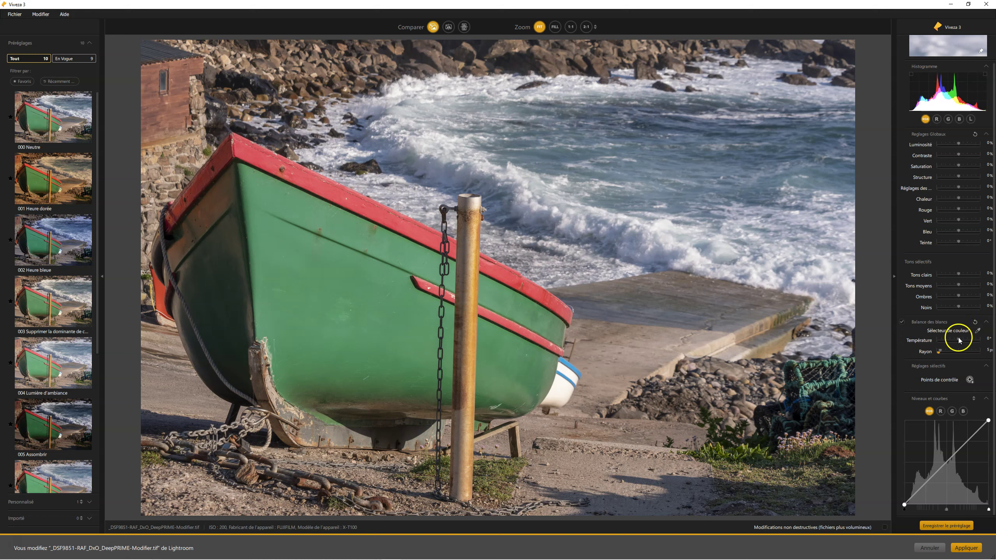
{"action": "left_click_drag", "start_coordinate": [953, 341], "coordinate": [969, 340]}
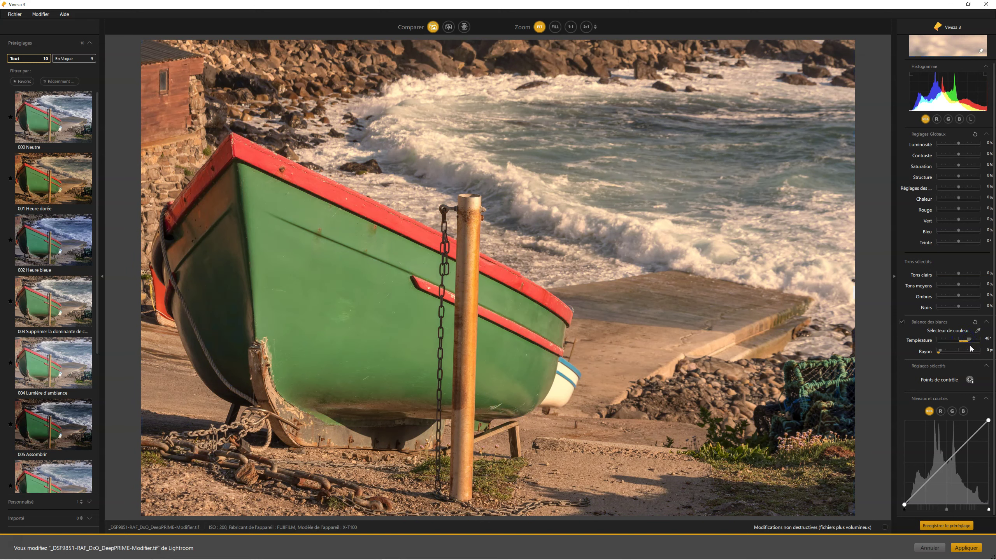
{"action": "double_click", "coordinate": [969, 340]}
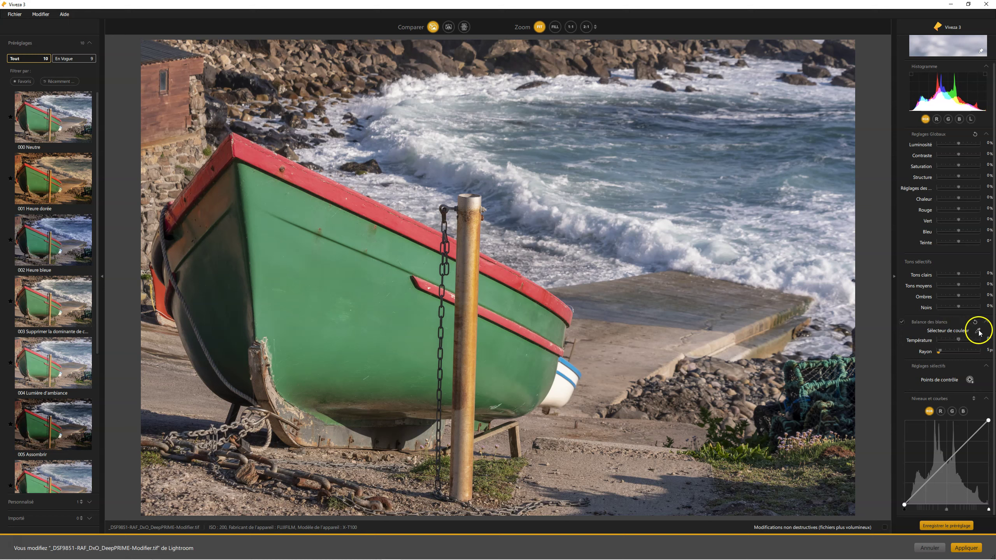
- Resample white balance from the chains and the rocks at right
{"action": "left_click", "coordinate": [762, 304]}
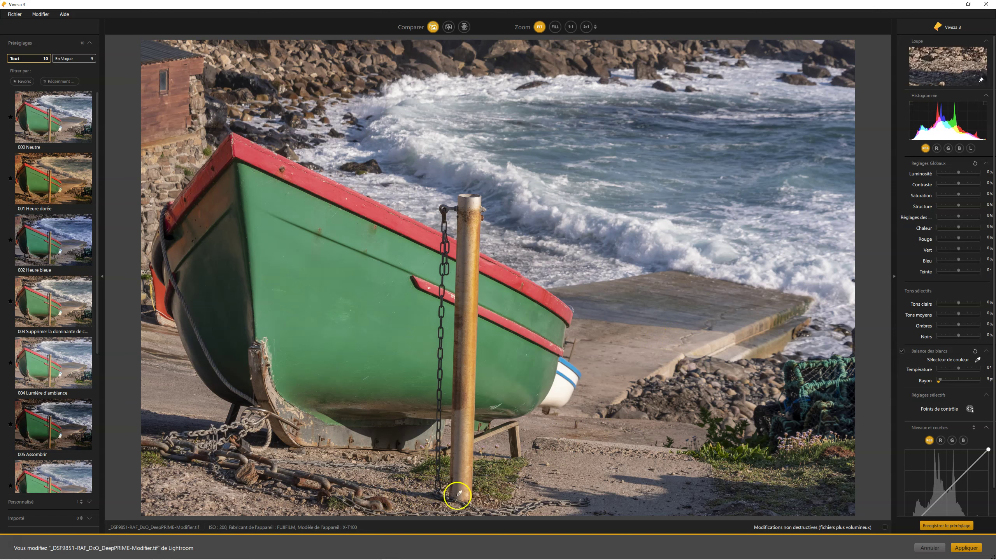
{"action": "left_click", "coordinate": [225, 426]}
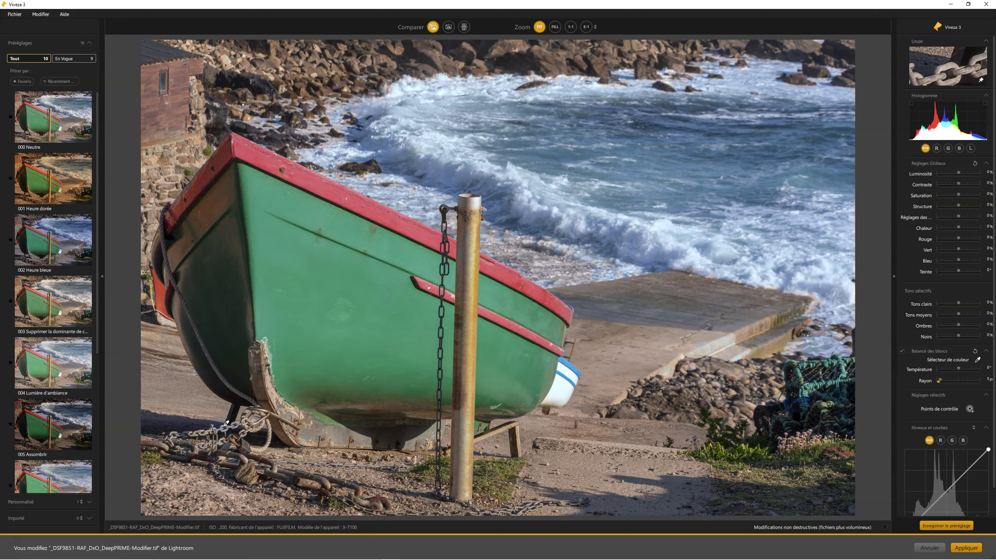
{"action": "left_click", "coordinate": [743, 409]}
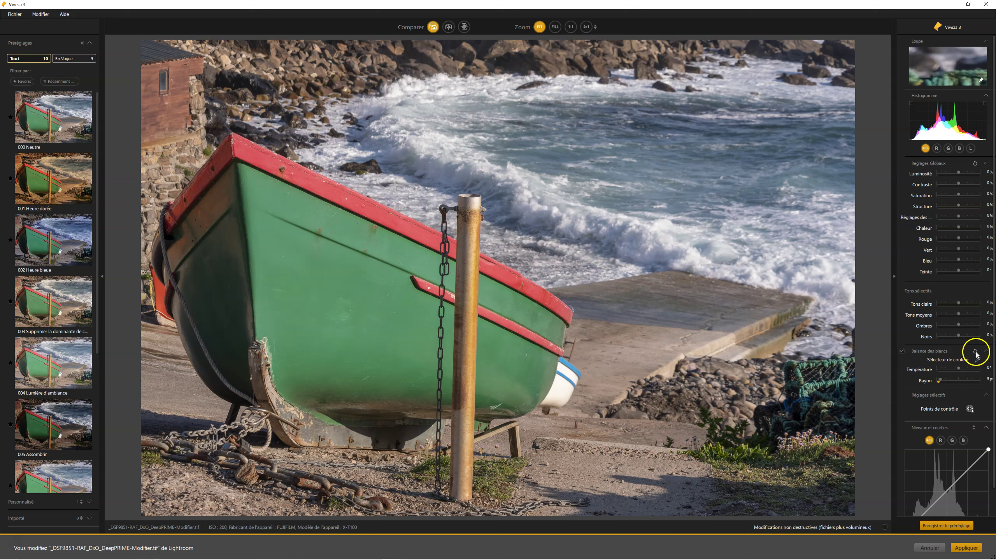
{"action": "scroll", "coordinate": [976, 352], "scroll_direction": "down", "scroll_amount": 1}
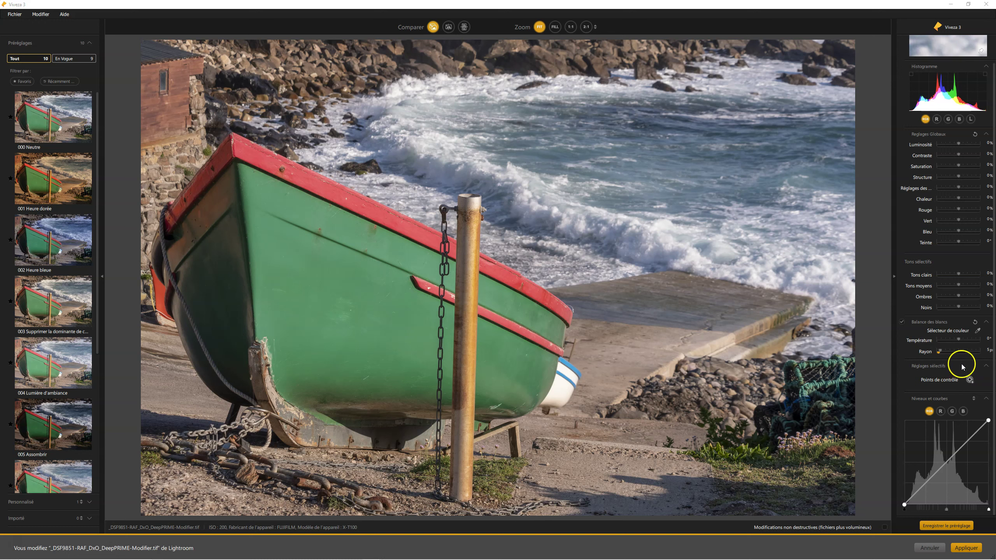
- Place a control point on the sea and size and position it
{"action": "left_click", "coordinate": [970, 379]}
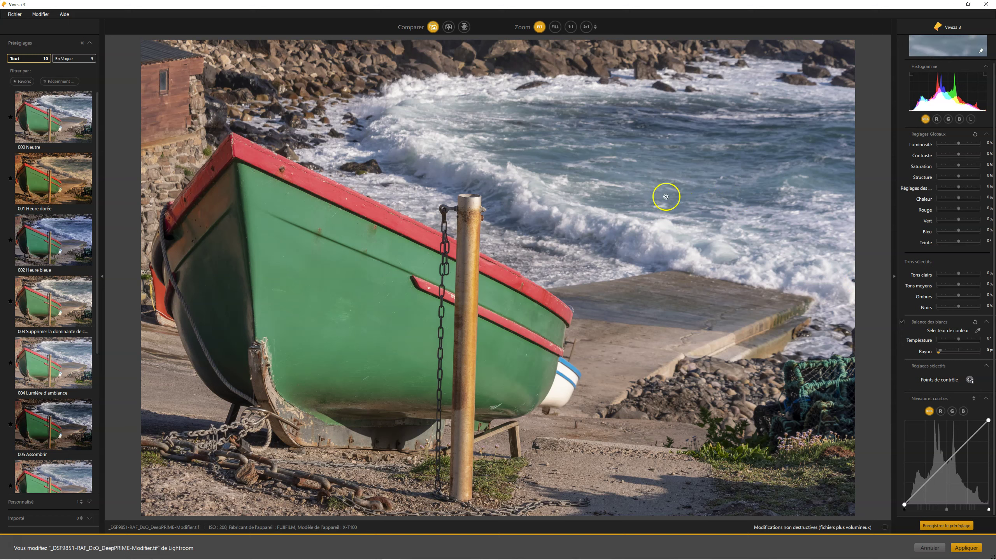
{"action": "left_click", "coordinate": [545, 130]}
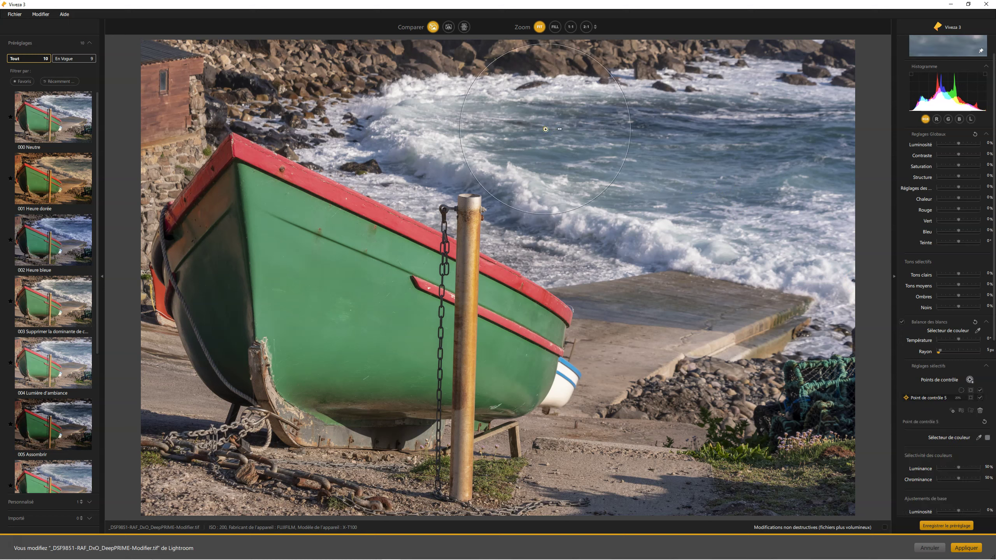
{"action": "left_click_drag", "start_coordinate": [624, 171], "coordinate": [581, 141]}
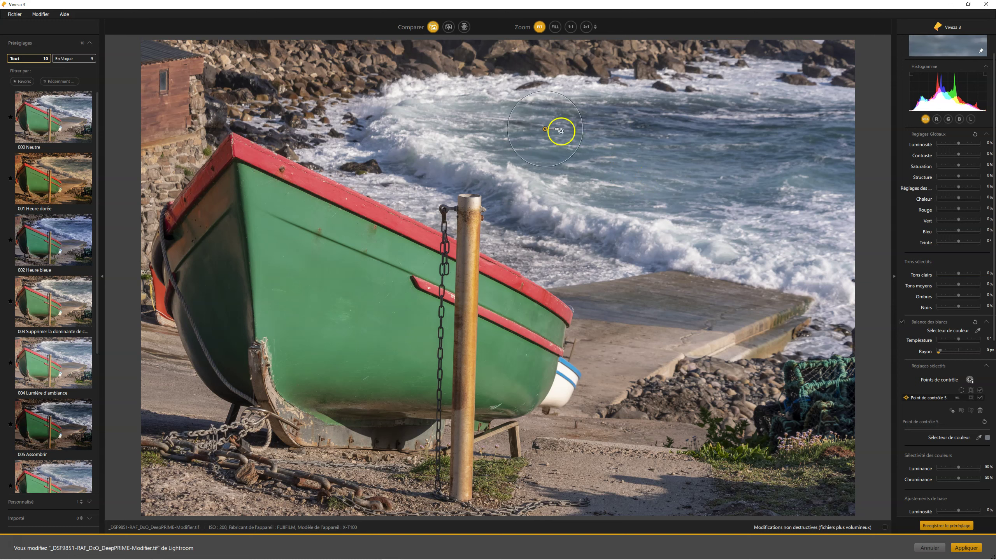
{"action": "mouse_move", "coordinate": [557, 130]}
{"action": "left_mouse_down"}
{"action": "mouse_move", "coordinate": [571, 132]}
{"action": "mouse_move", "coordinate": [560, 131]}
{"action": "left_mouse_up"}
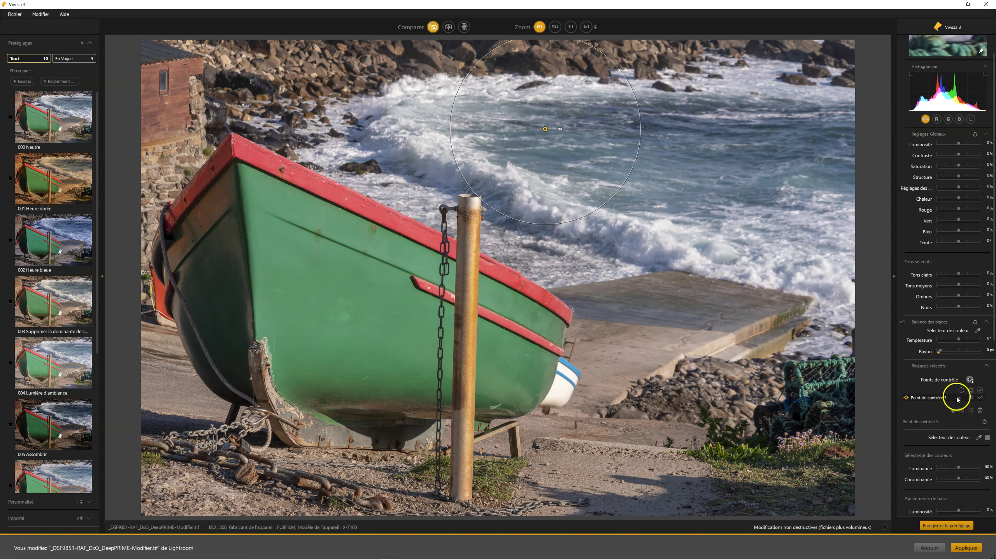
{"action": "mouse_move", "coordinate": [636, 156]}
{"action": "left_mouse_down"}
{"action": "mouse_move", "coordinate": [593, 156]}
{"action": "mouse_move", "coordinate": [642, 170]}
{"action": "mouse_move", "coordinate": [472, 119]}
{"action": "left_mouse_up"}
{"action": "mouse_move", "coordinate": [630, 160]}
{"action": "left_mouse_down"}
{"action": "mouse_move", "coordinate": [473, 120]}
{"action": "mouse_move", "coordinate": [596, 123]}
{"action": "left_mouse_up"}
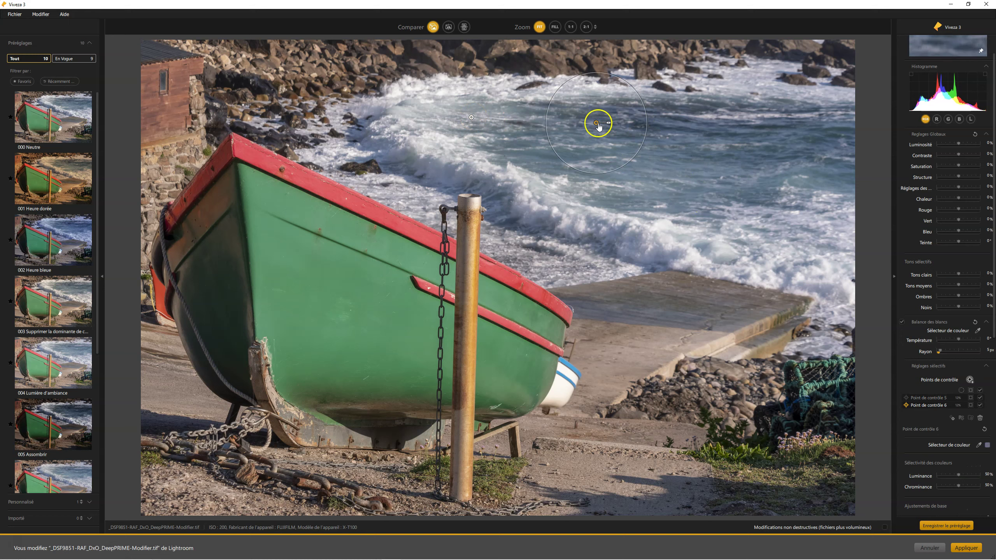
- Move point 6 lower, duplicate a point onto another sea area, and nudge point 5 up
{"action": "mouse_move", "coordinate": [596, 123]}
{"action": "left_mouse_down"}
{"action": "mouse_move", "coordinate": [568, 152]}
{"action": "mouse_move", "coordinate": [665, 177]}
{"action": "mouse_move", "coordinate": [624, 171]}
{"action": "left_mouse_up"}
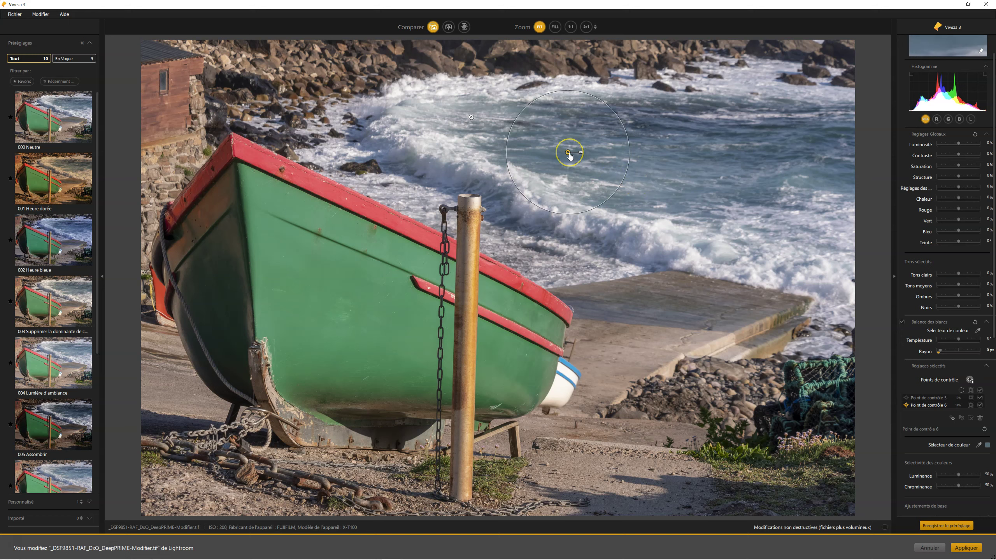
{"action": "left_click_drag", "start_coordinate": [568, 153], "coordinate": [708, 157]}
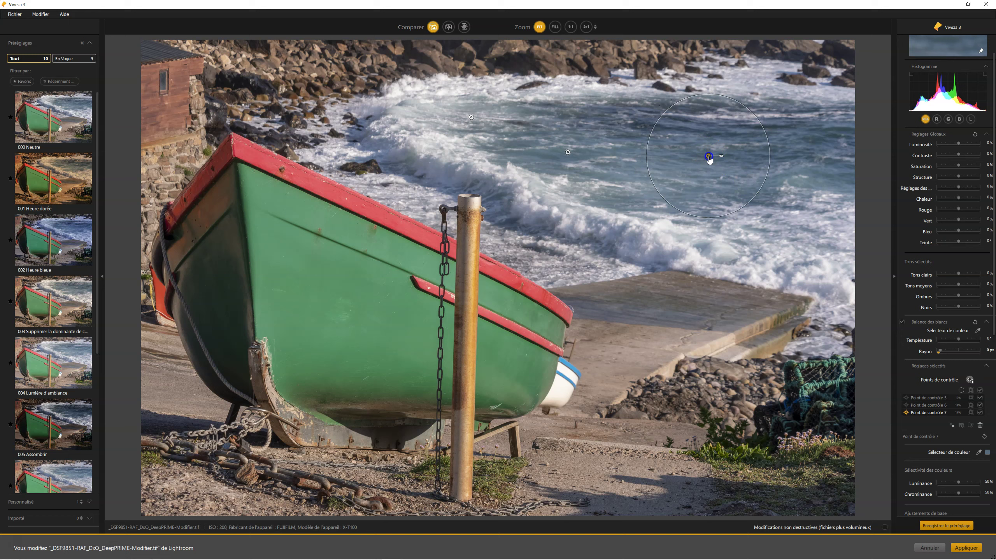
{"action": "left_click_drag", "start_coordinate": [471, 117], "coordinate": [474, 108]}
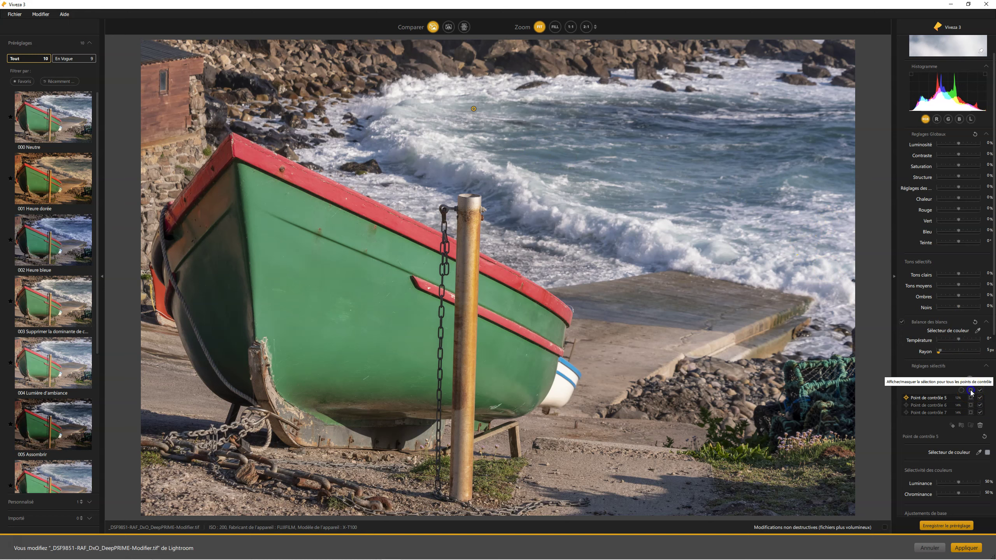
- Preview the selection masks of control points 5, 6 and 7, ending on their combined mask
{"action": "left_click", "coordinate": [971, 390]}
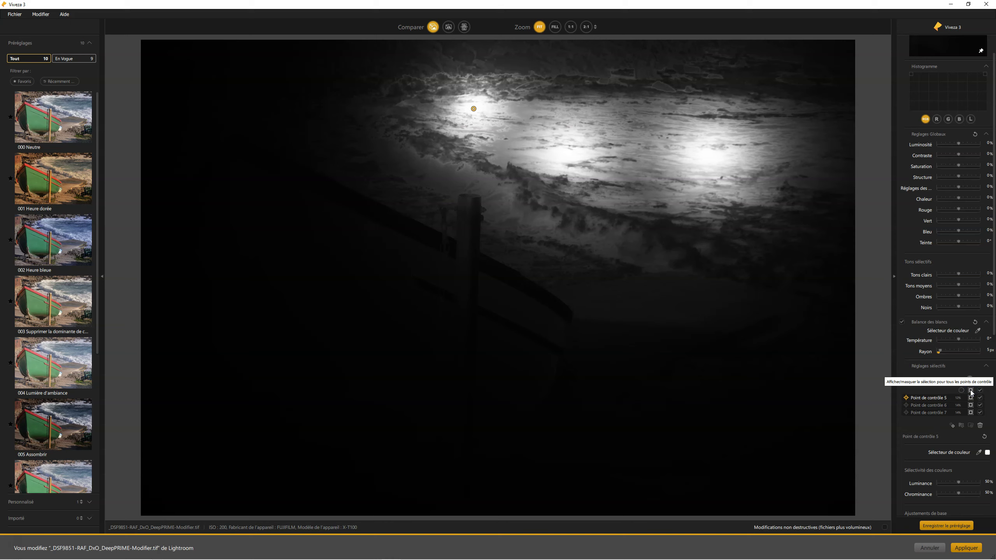
{"action": "left_click", "coordinate": [970, 398]}
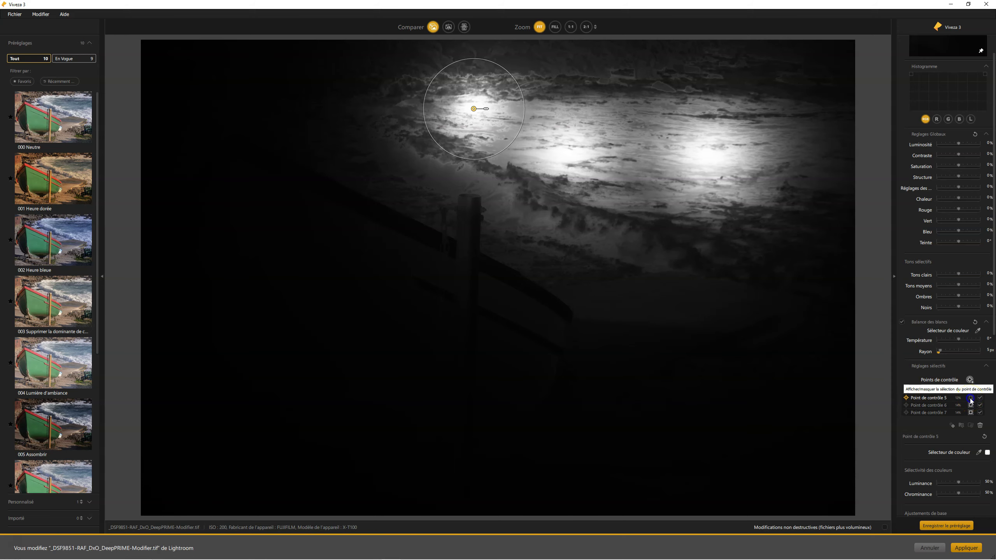
{"action": "left_click", "coordinate": [970, 413]}
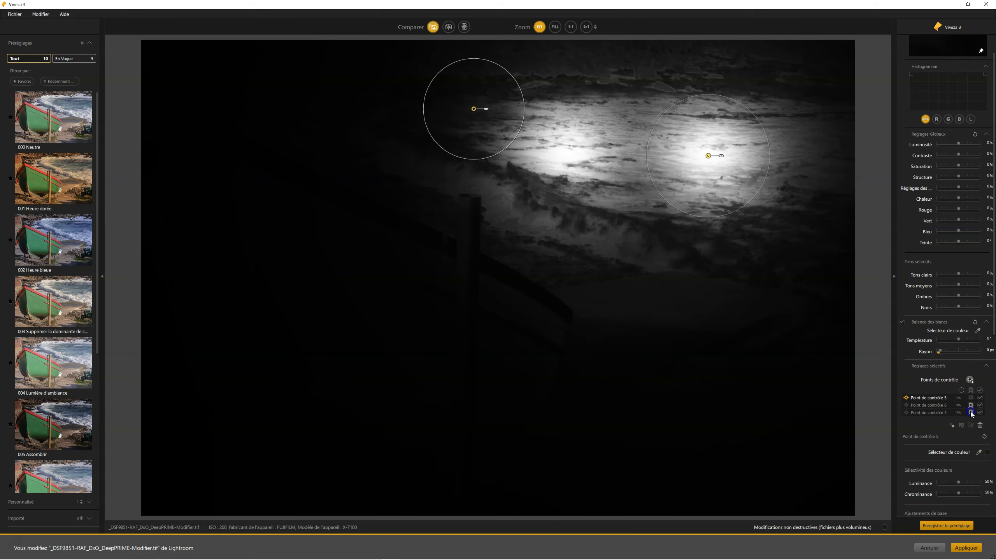
{"action": "left_click", "coordinate": [970, 413]}
{"action": "left_click", "coordinate": [937, 407]}
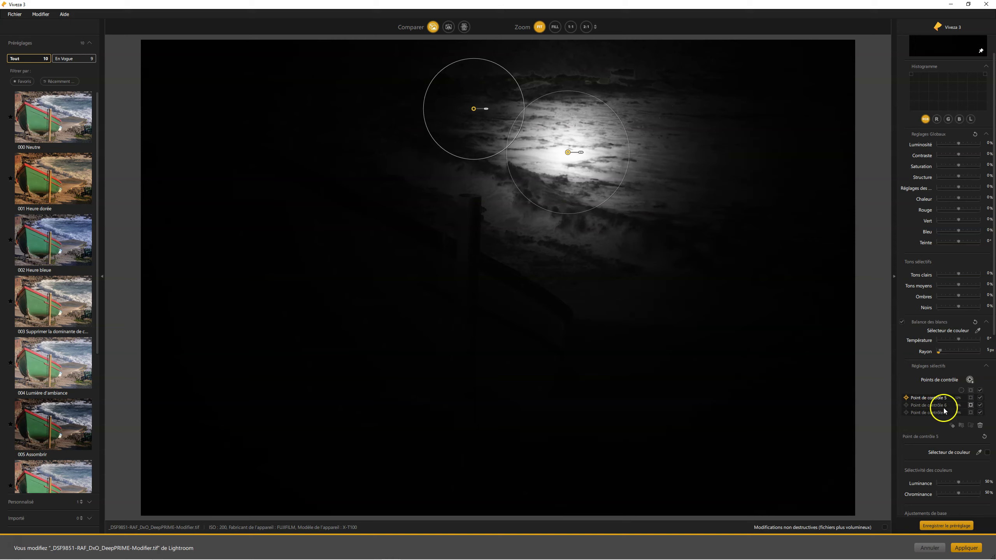
{"action": "left_click", "coordinate": [913, 399]}
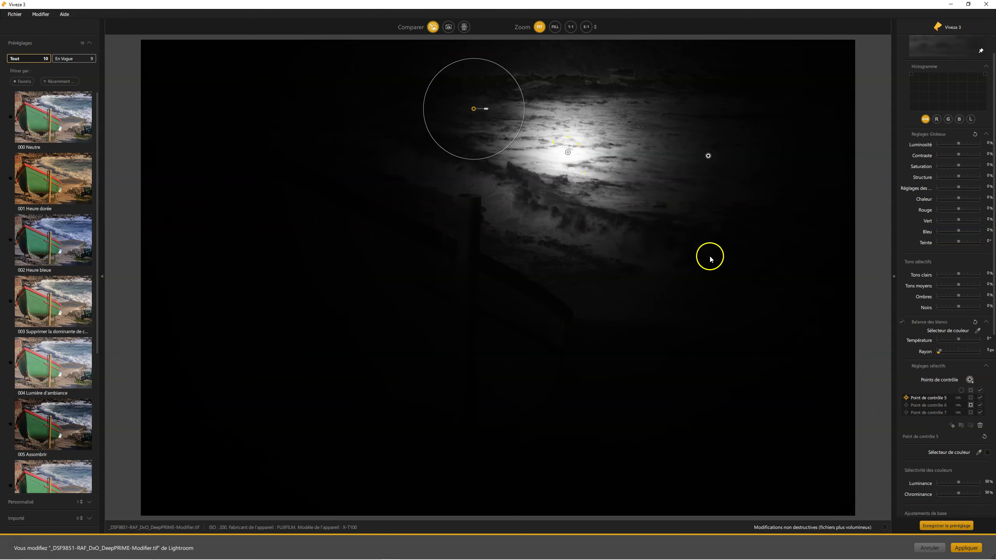
{"action": "left_click", "coordinate": [971, 398]}
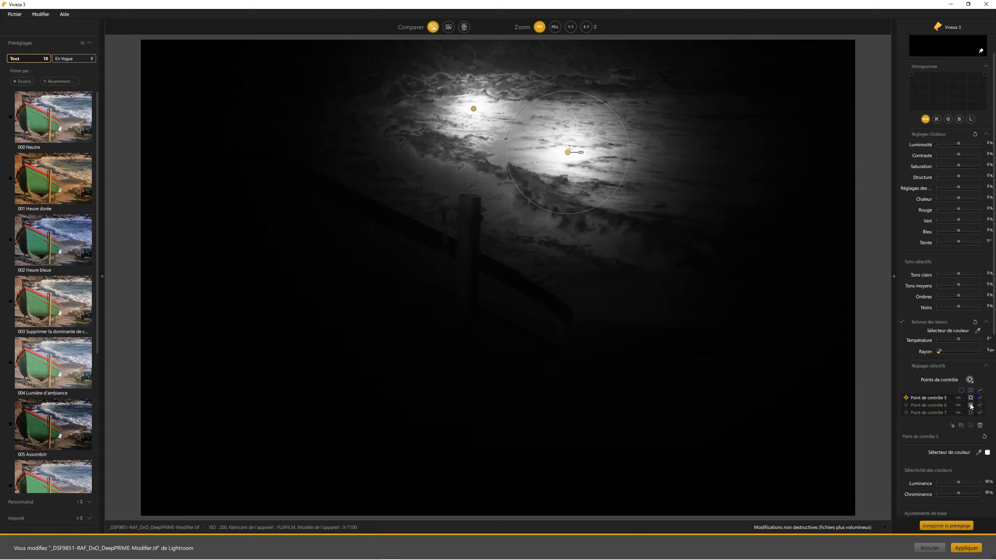
{"action": "left_click", "coordinate": [971, 405]}
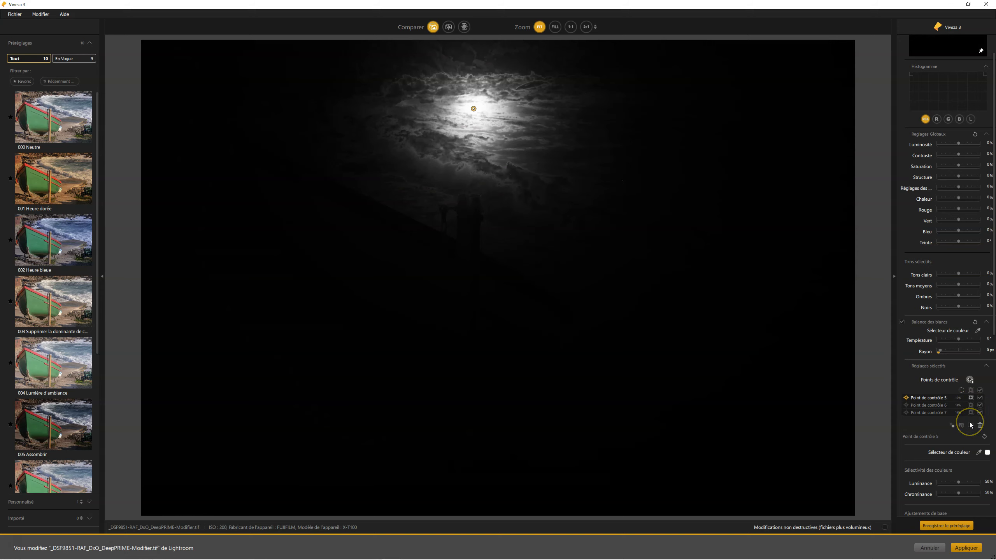
{"action": "left_click", "coordinate": [971, 405]}
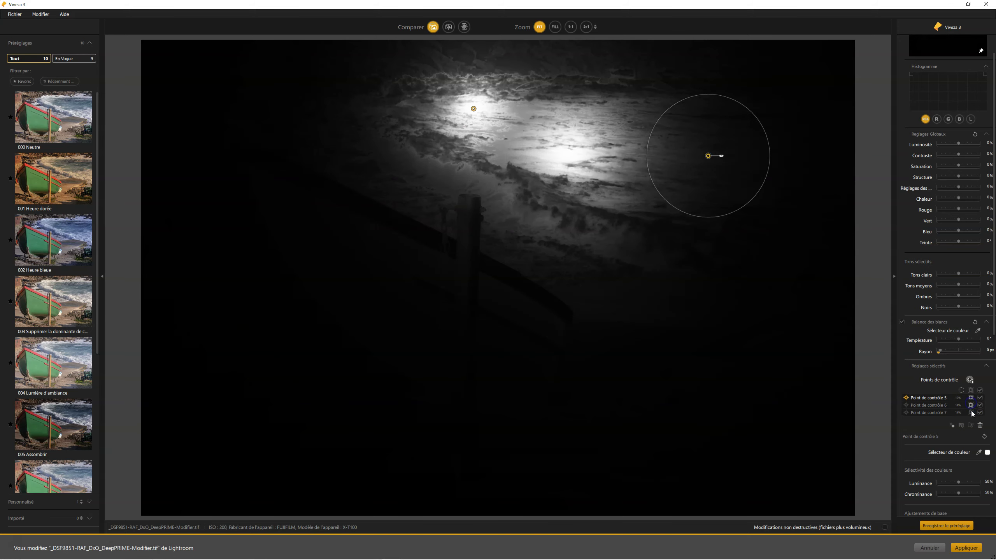
{"action": "left_click", "coordinate": [971, 390]}
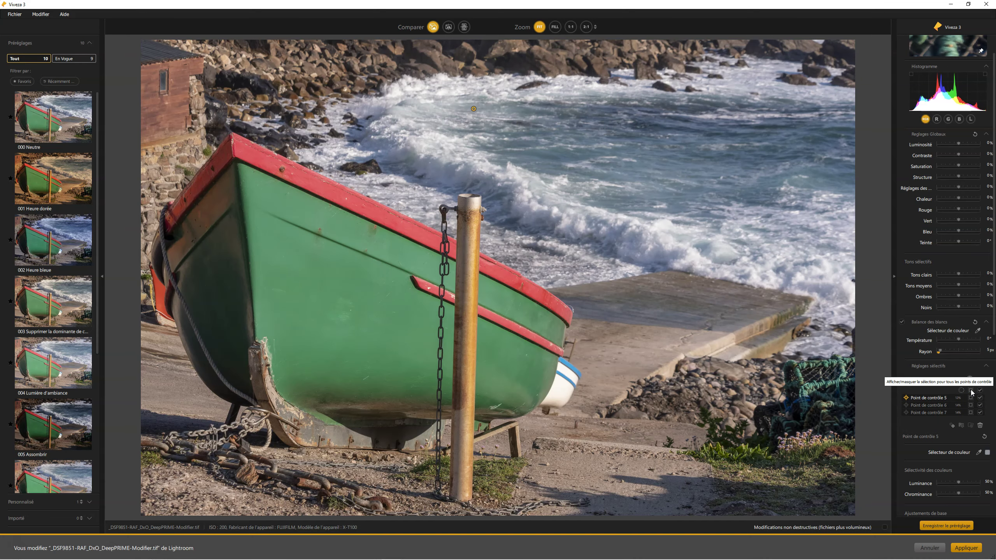
{"action": "left_click", "coordinate": [971, 390]}
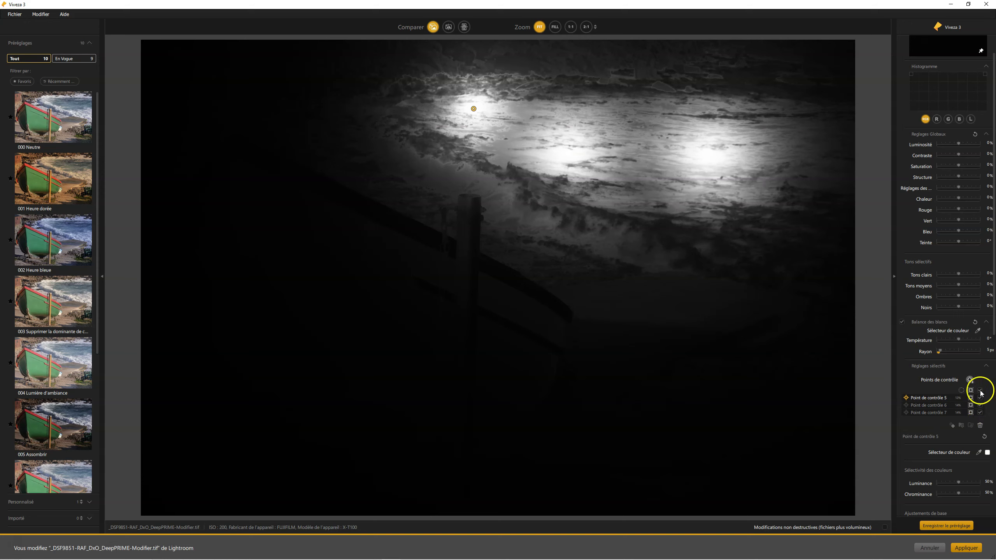
- Briefly disable and re-enable control point 5
{"action": "left_click", "coordinate": [980, 398]}
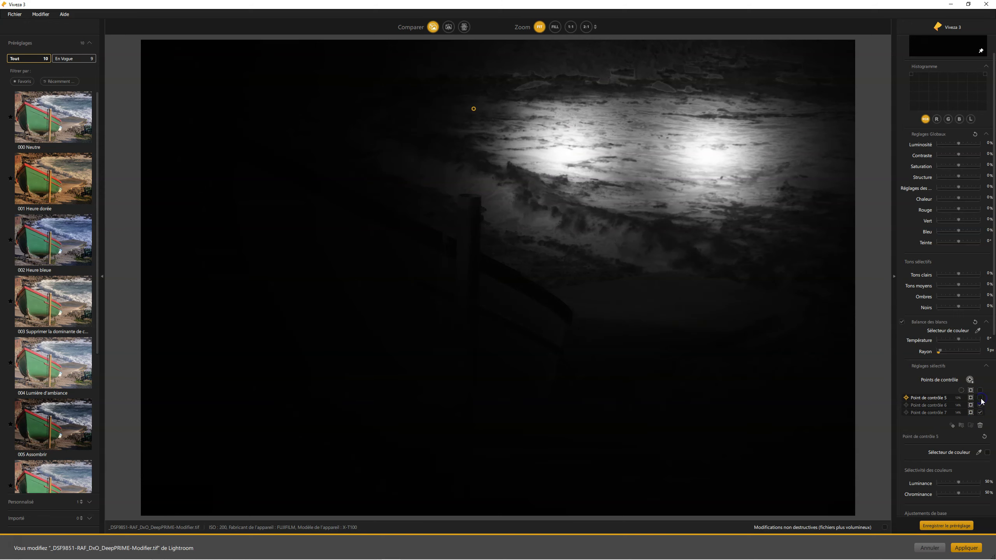
{"action": "left_click", "coordinate": [980, 399]}
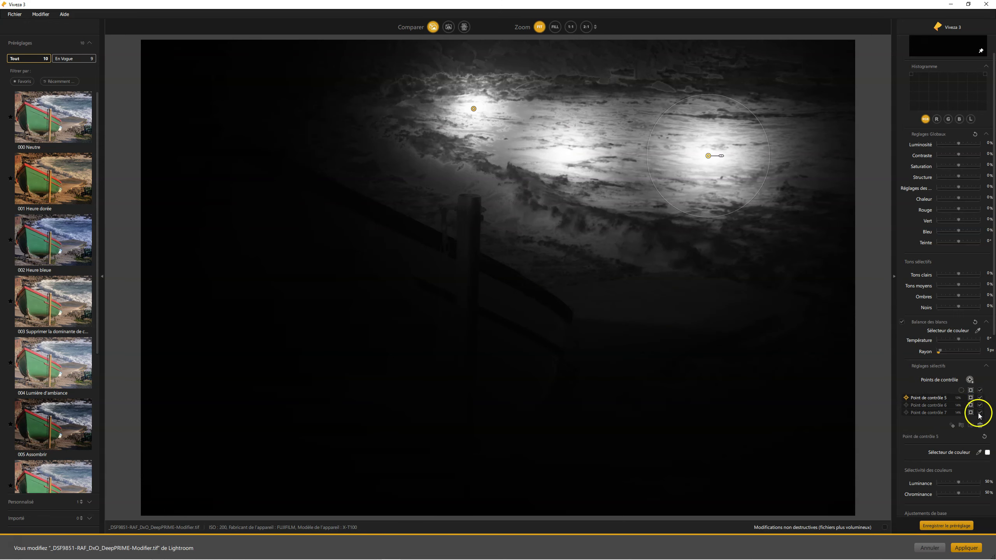
{"action": "scroll", "coordinate": [977, 416], "scroll_direction": "down", "scroll_amount": 3}
{"action": "scroll", "coordinate": [972, 393], "scroll_direction": "down", "scroll_amount": 5}
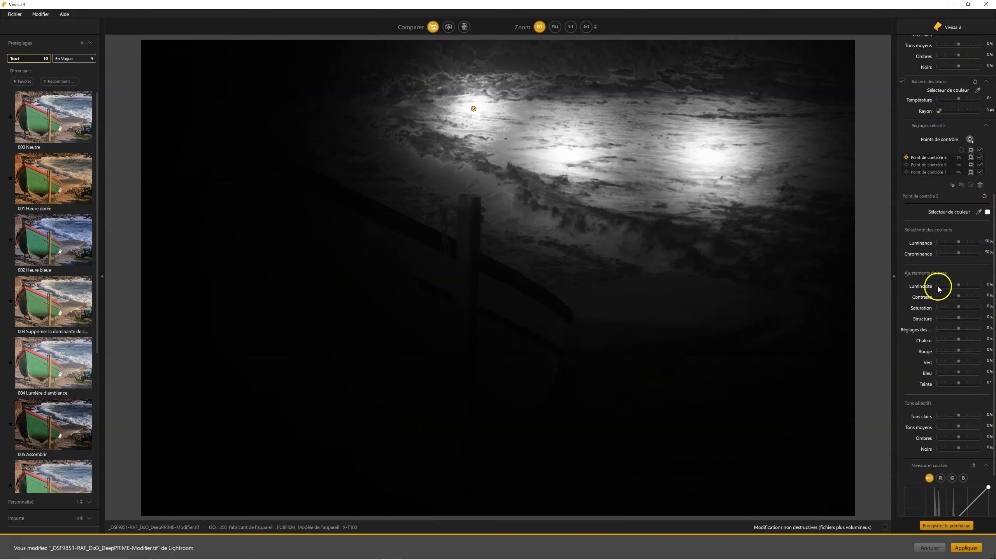
{"action": "scroll", "coordinate": [961, 319], "scroll_direction": "up", "scroll_amount": 3}
- Darken the waves under control point 5 with Luminosité at about -42%
{"action": "left_click", "coordinate": [970, 237]}
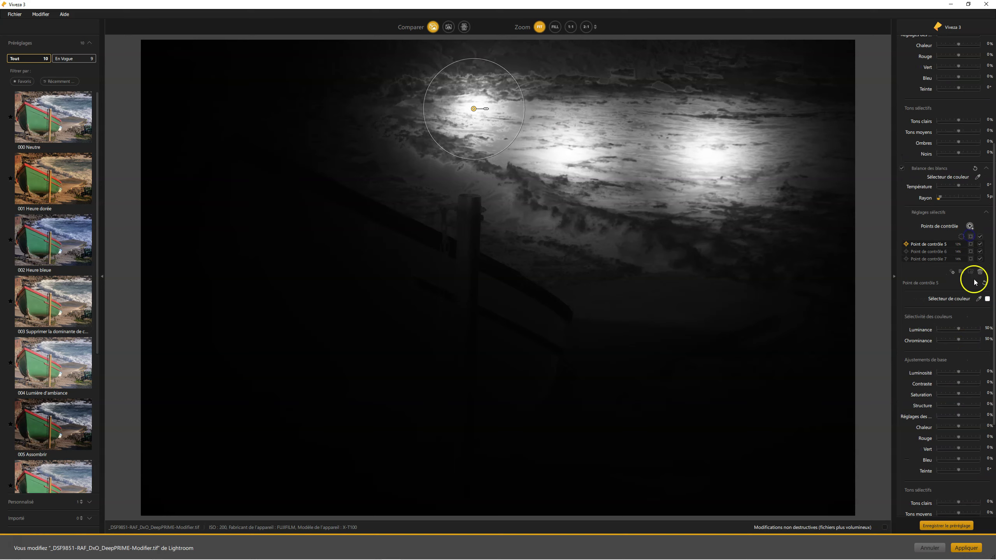
{"action": "left_click_drag", "start_coordinate": [959, 375], "coordinate": [946, 373]}
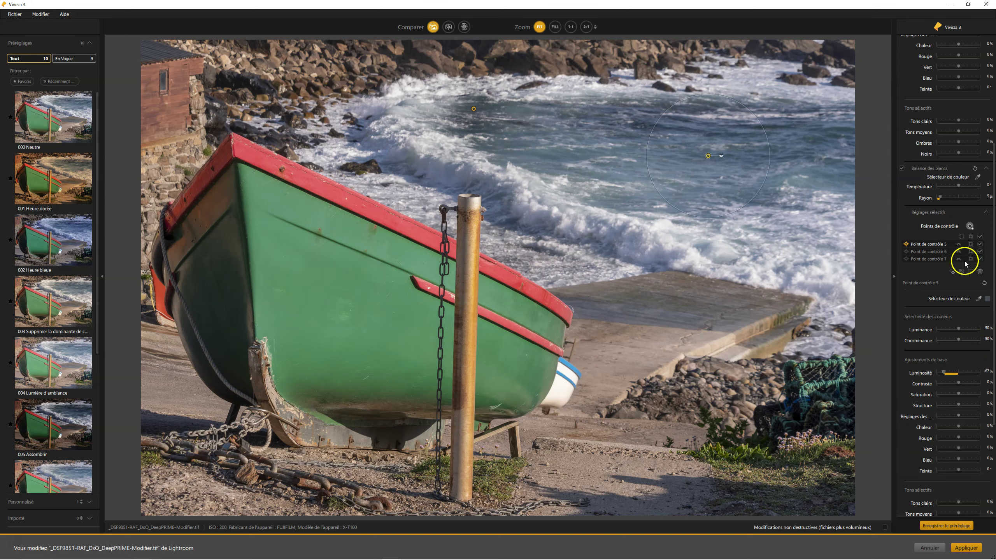
{"action": "left_click", "coordinate": [971, 244]}
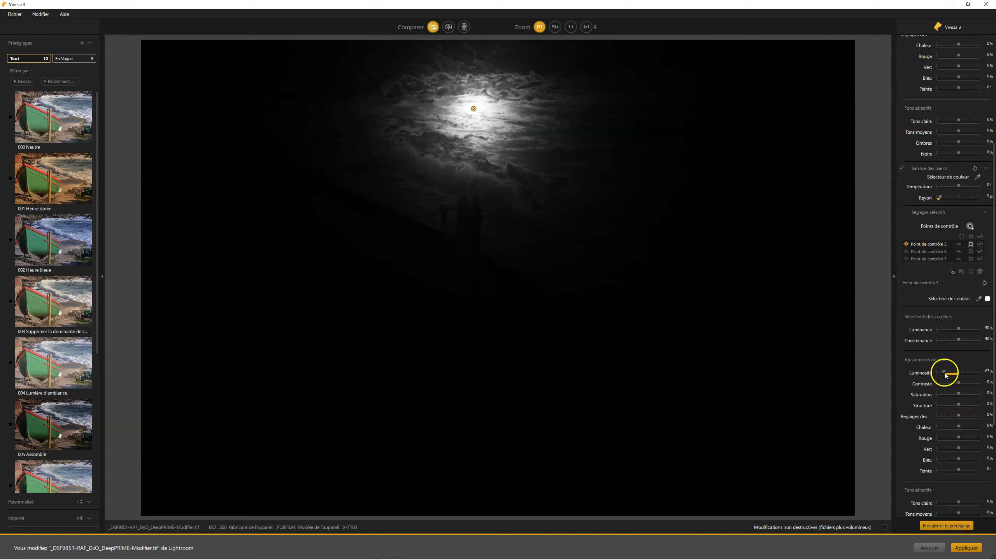
{"action": "left_click_drag", "start_coordinate": [944, 374], "coordinate": [955, 374]}
{"action": "left_click", "coordinate": [973, 245]}
{"action": "left_click", "coordinate": [971, 245]}
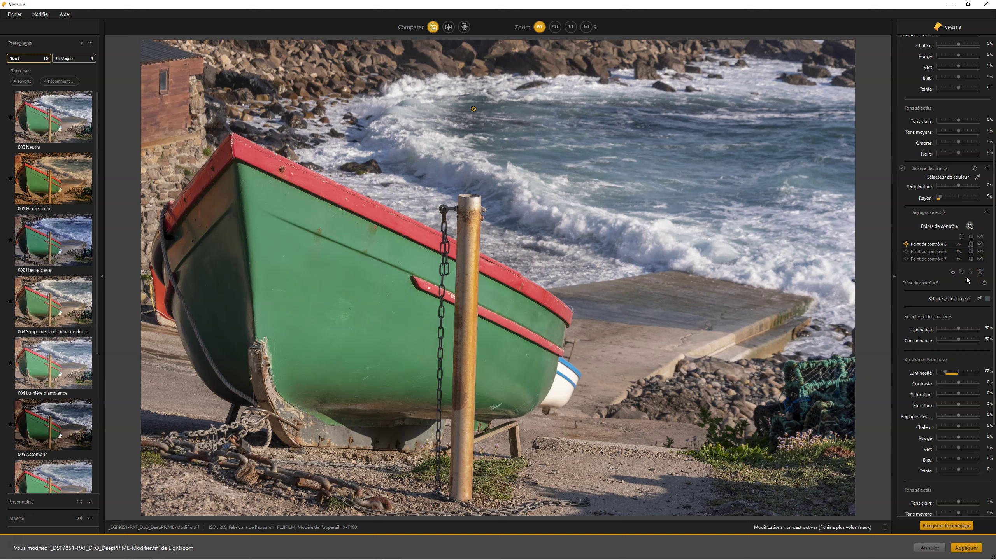
- Rename control point 5 to 'point 1'
{"action": "double_click", "coordinate": [936, 244]}
{"action": "type", "text": "1"}
{"action": "key", "text": "Return"}
{"action": "left_click", "coordinate": [937, 243]}
{"action": "left_click", "coordinate": [943, 250]}
- Show point 1's mask and trial Luminance selectivity from high to 0%, then reset it to 50%
{"action": "mouse_move", "coordinate": [473, 108]}
{"action": "left_click", "coordinate": [971, 244]}
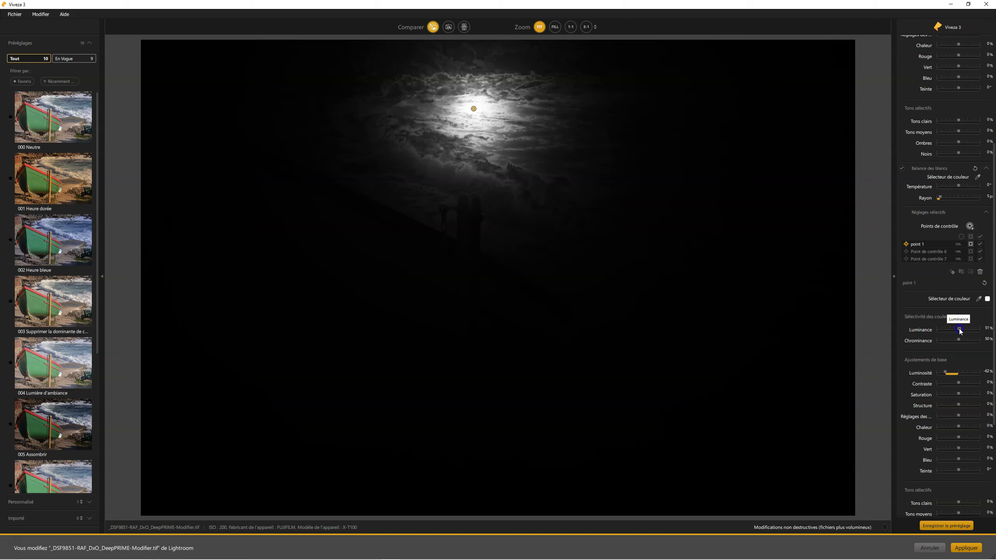
{"action": "left_click_drag", "start_coordinate": [959, 331], "coordinate": [981, 326]}
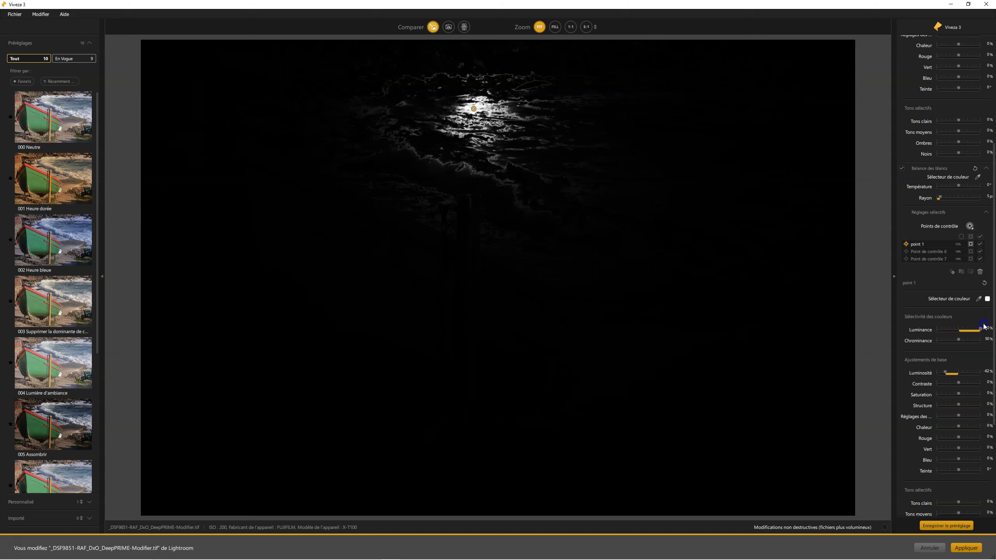
{"action": "left_click_drag", "start_coordinate": [973, 325], "coordinate": [937, 322]}
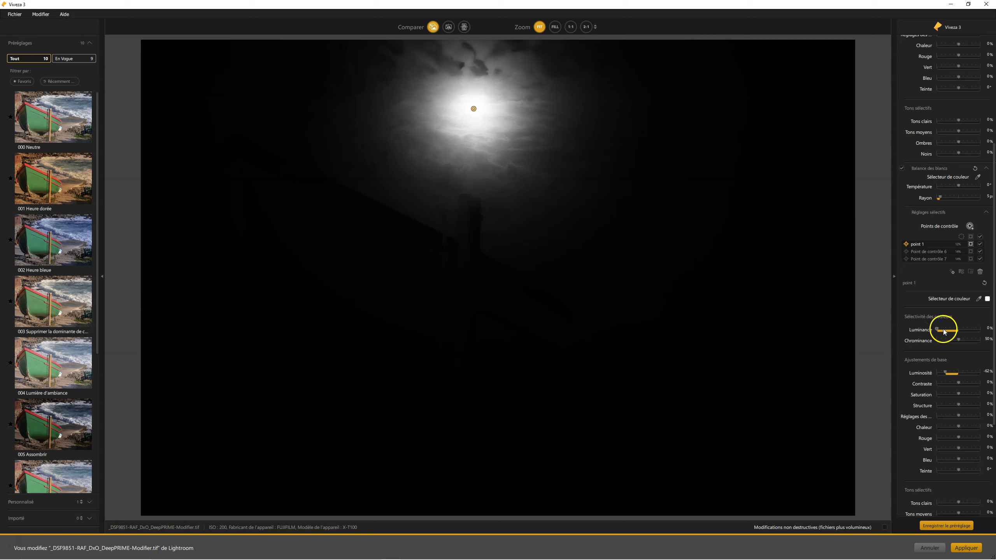
{"action": "double_click", "coordinate": [936, 330]}
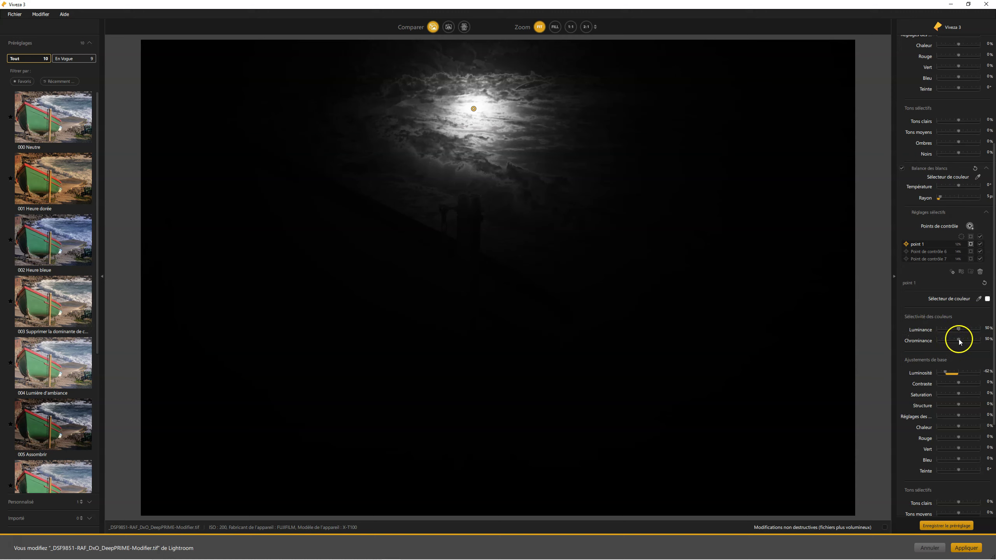
- Trial Chrominance selectivity between 0% and 100%, then reset both selectivity sliders to 50%
{"action": "left_click_drag", "start_coordinate": [959, 341], "coordinate": [983, 340]}
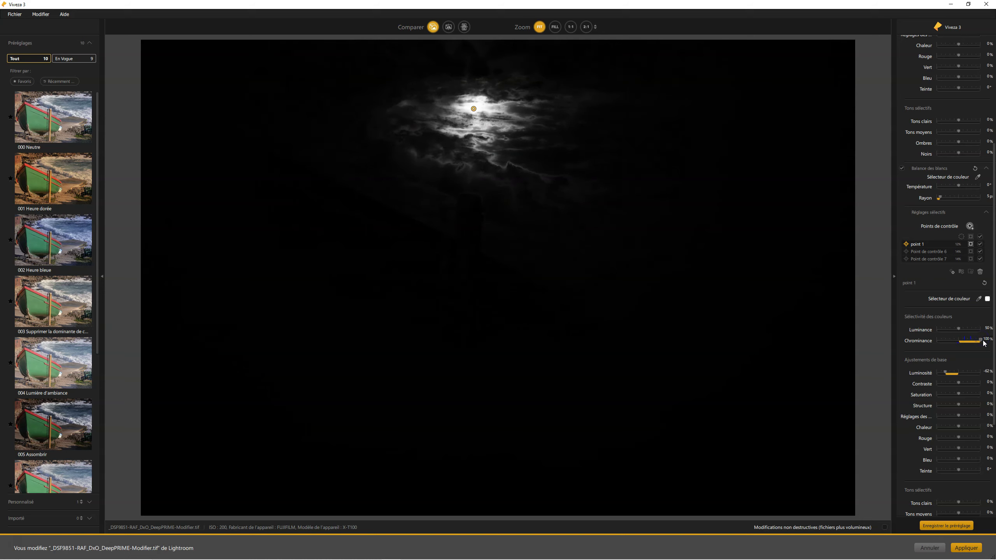
{"action": "left_click_drag", "start_coordinate": [982, 340], "coordinate": [931, 340]}
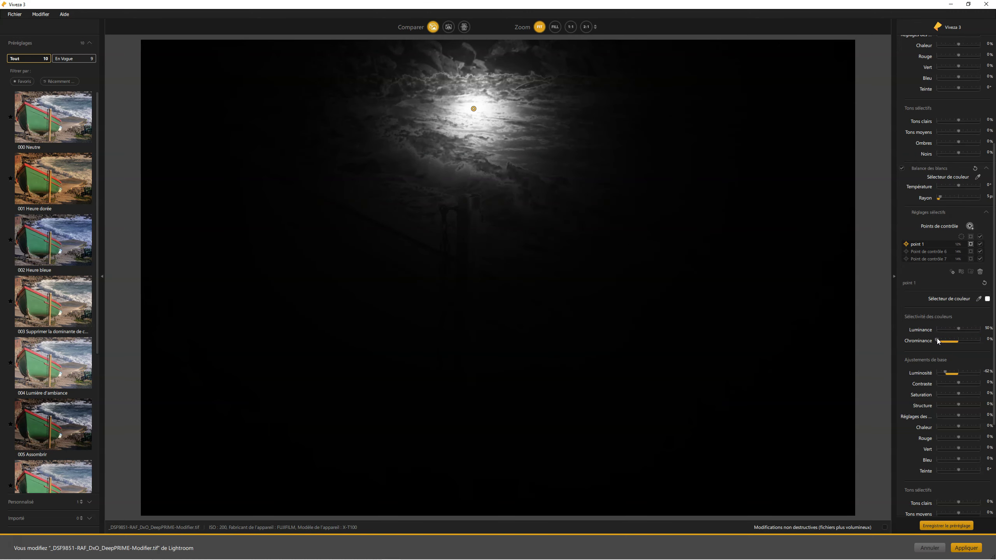
{"action": "left_click", "coordinate": [958, 340]}
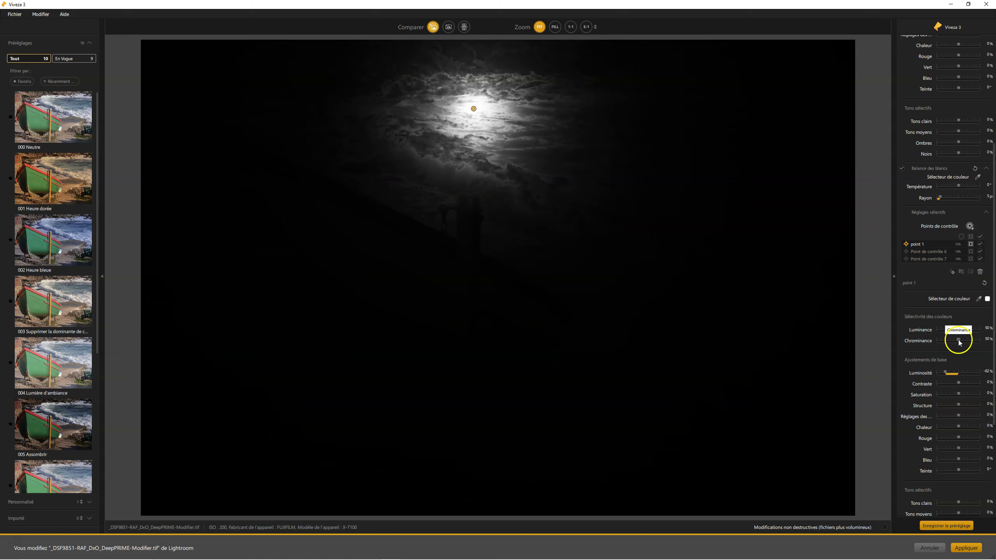
{"action": "left_click_drag", "start_coordinate": [966, 342], "coordinate": [980, 342]}
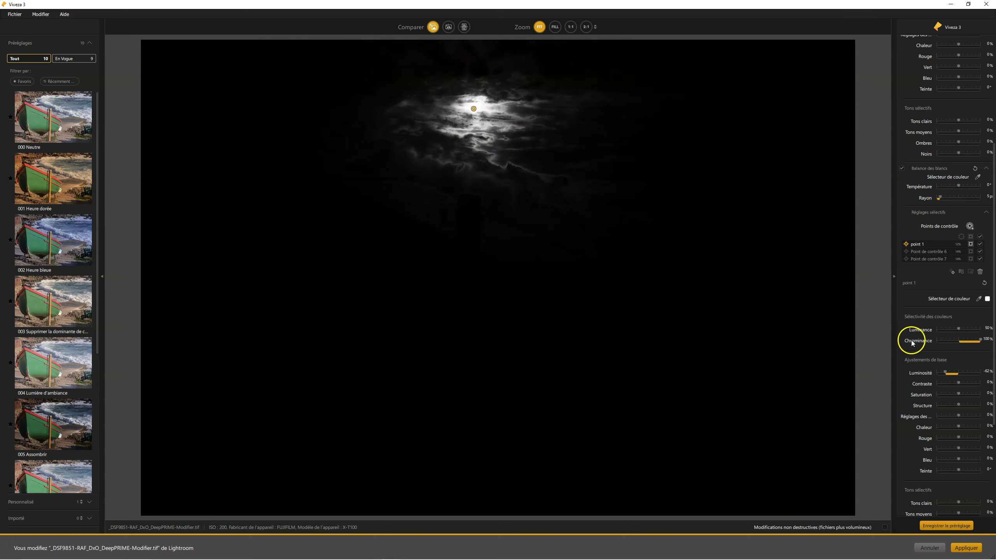
{"action": "mouse_move", "coordinate": [977, 343]}
{"action": "left_mouse_down"}
{"action": "mouse_move", "coordinate": [959, 341]}
{"action": "mouse_move", "coordinate": [983, 332]}
{"action": "mouse_move", "coordinate": [973, 327]}
{"action": "left_mouse_up"}
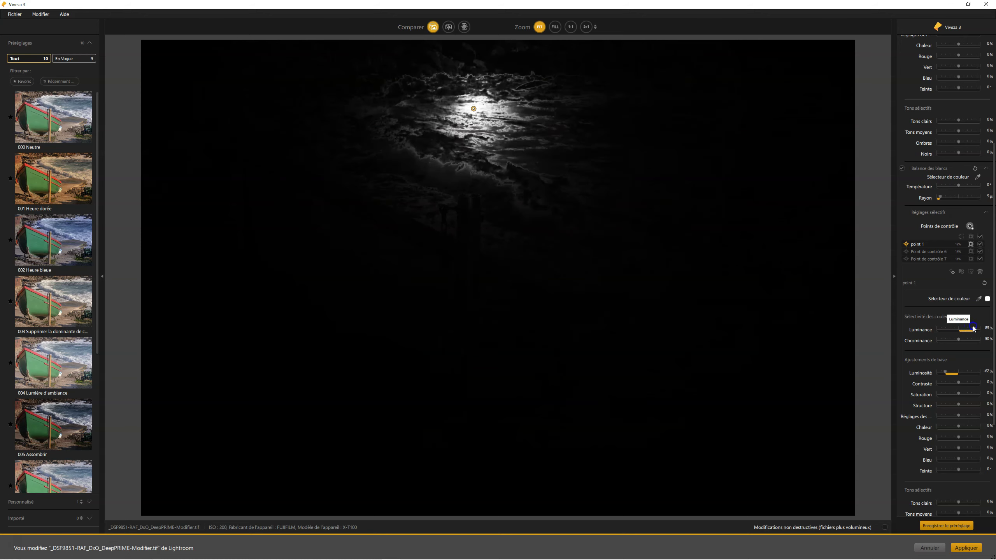
{"action": "mouse_move", "coordinate": [439, 117]}
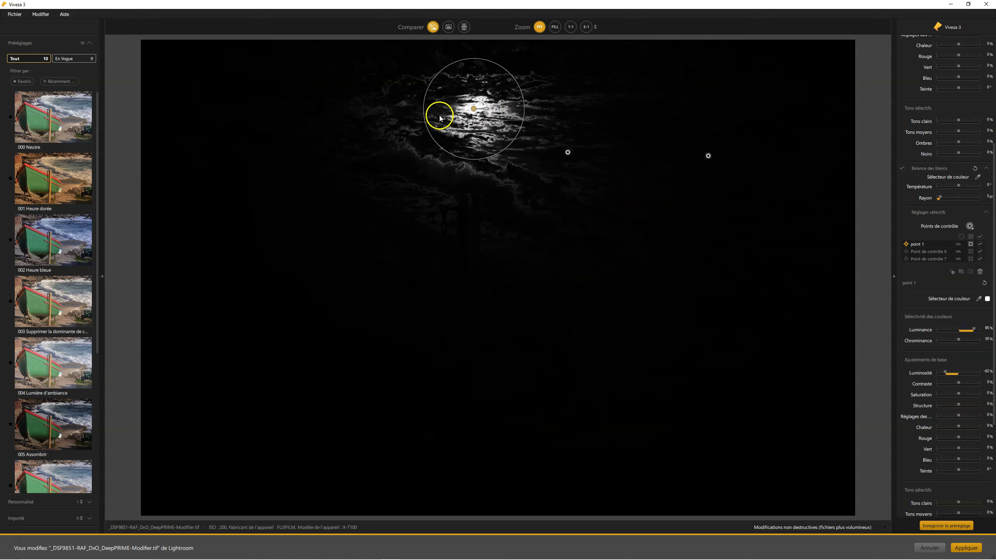
{"action": "double_click", "coordinate": [974, 332]}
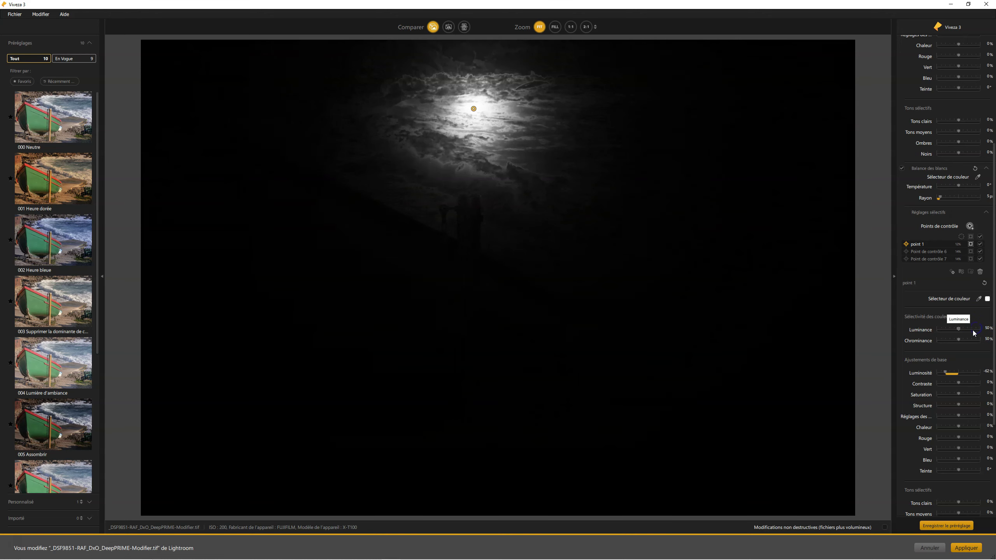
{"action": "left_click_drag", "start_coordinate": [961, 338], "coordinate": [977, 337]}
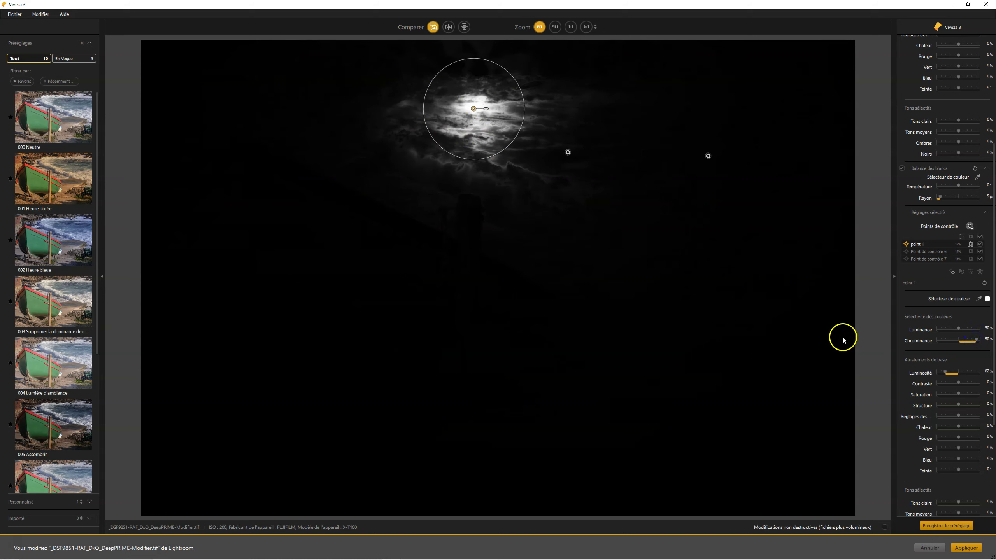
{"action": "double_click", "coordinate": [977, 340]}
{"action": "left_click", "coordinate": [970, 244]}
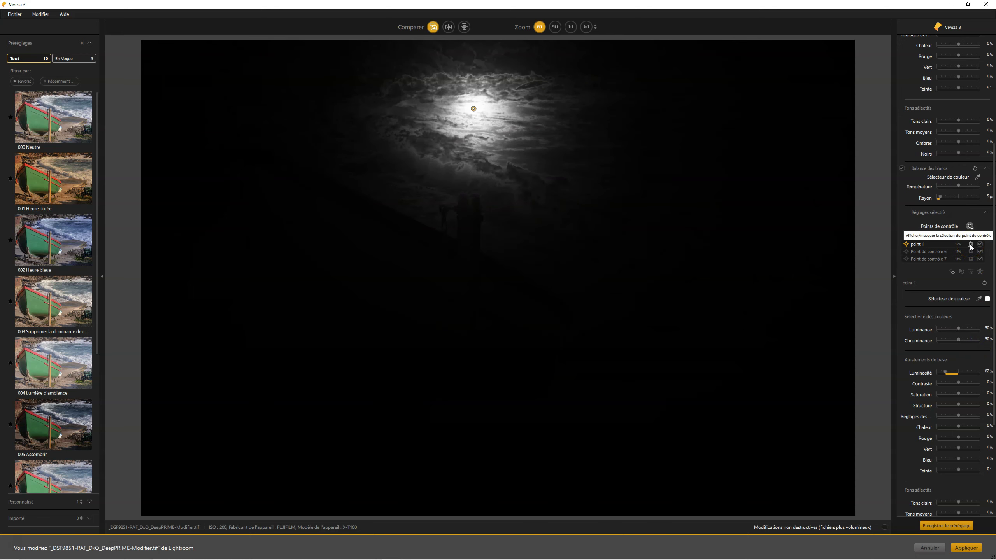
- With the mask hidden, tweak point 1's selectivity sliders and ease its Luminosité to about -38%
{"action": "left_click", "coordinate": [971, 245]}
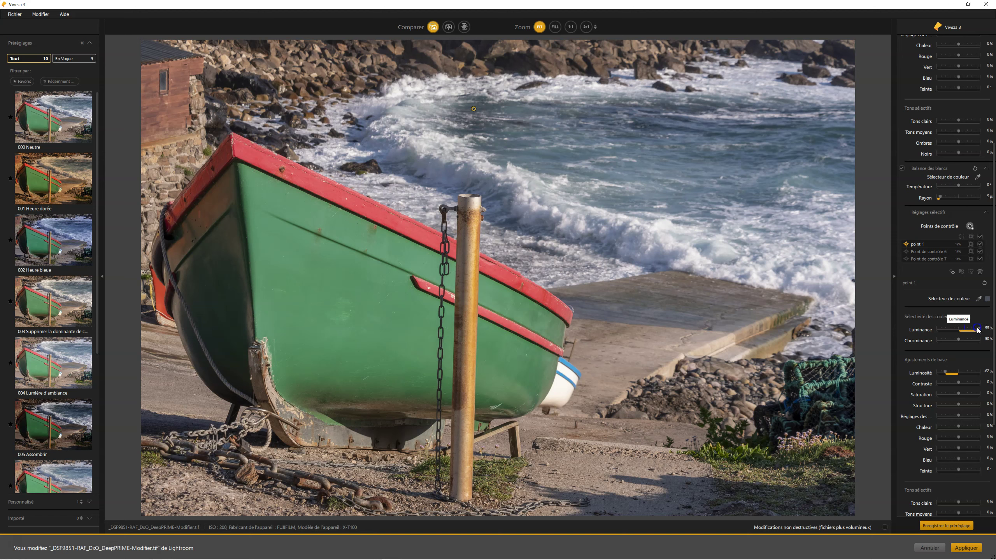
{"action": "left_click_drag", "start_coordinate": [977, 329], "coordinate": [987, 329]}
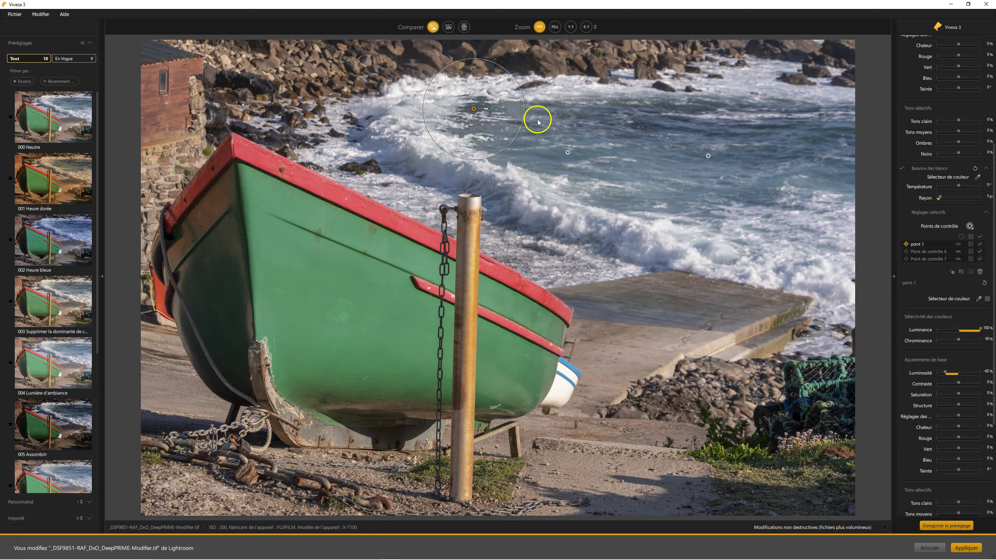
{"action": "left_click_drag", "start_coordinate": [982, 332], "coordinate": [978, 328]}
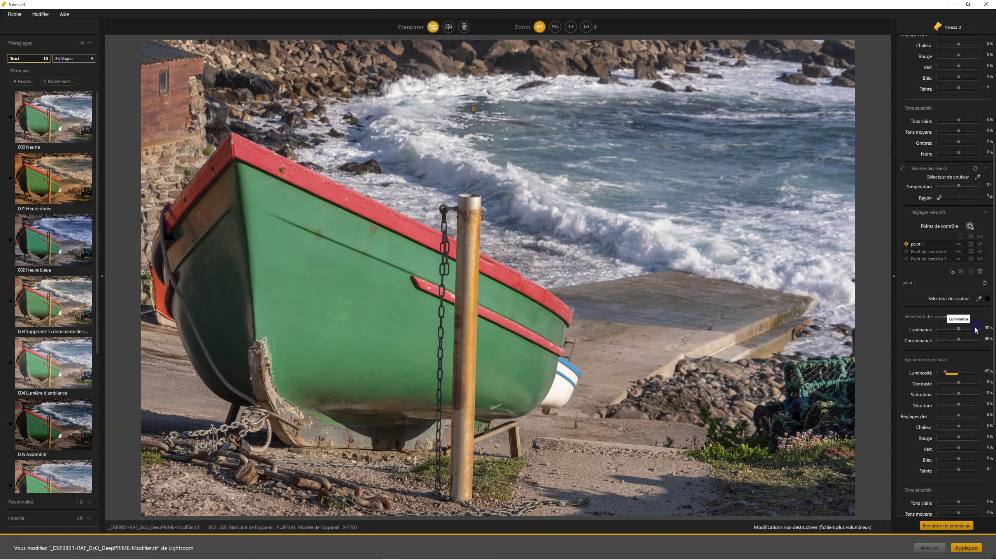
{"action": "left_click_drag", "start_coordinate": [959, 339], "coordinate": [972, 341]}
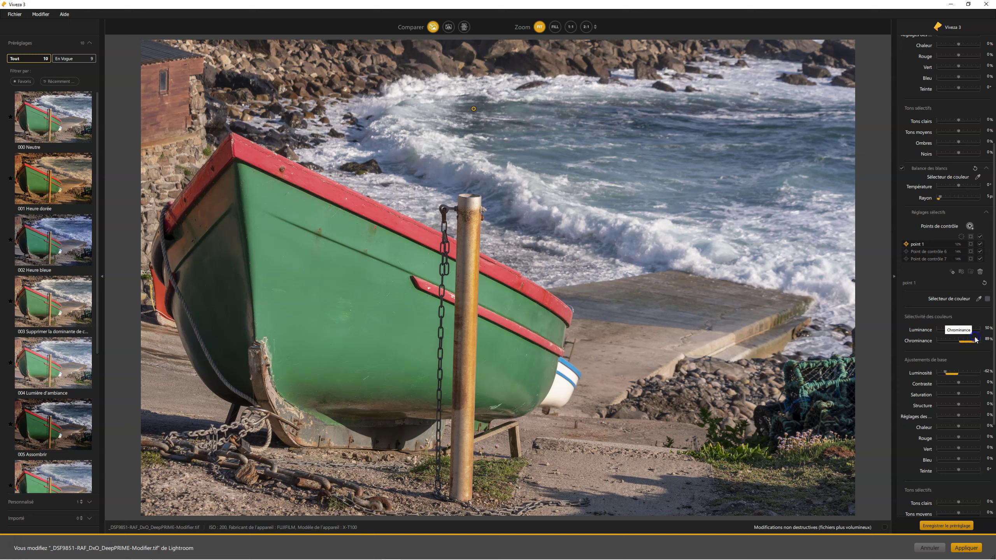
{"action": "left_click_drag", "start_coordinate": [946, 373], "coordinate": [952, 373]}
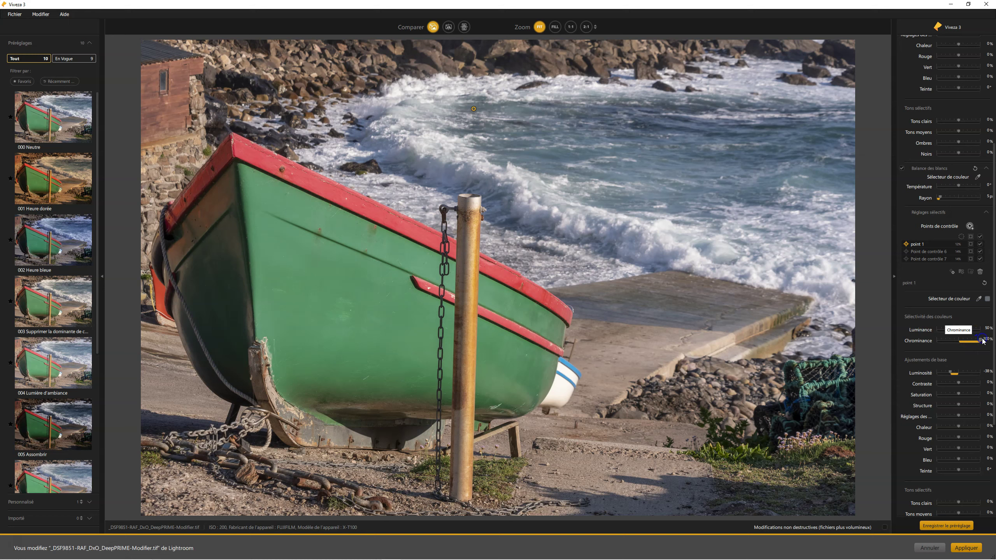
{"action": "mouse_move", "coordinate": [982, 341]}
{"action": "left_mouse_down"}
{"action": "mouse_move", "coordinate": [959, 340]}
{"action": "mouse_move", "coordinate": [981, 329]}
{"action": "mouse_move", "coordinate": [957, 342]}
{"action": "mouse_move", "coordinate": [979, 341]}
{"action": "left_mouse_up"}
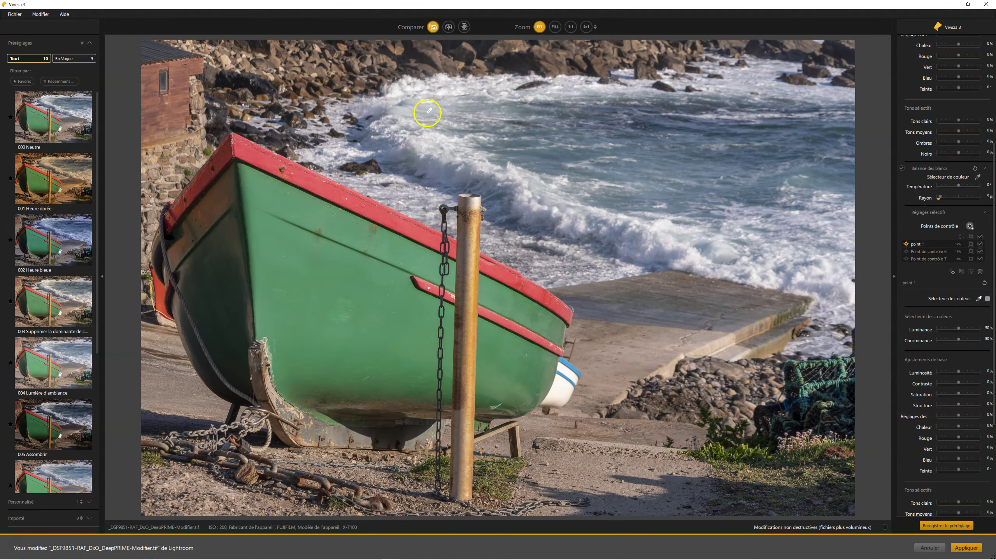
- Zero all of point 1's basic adjustment sliders so the waves are unaffected
{"action": "left_click", "coordinate": [513, 109]}
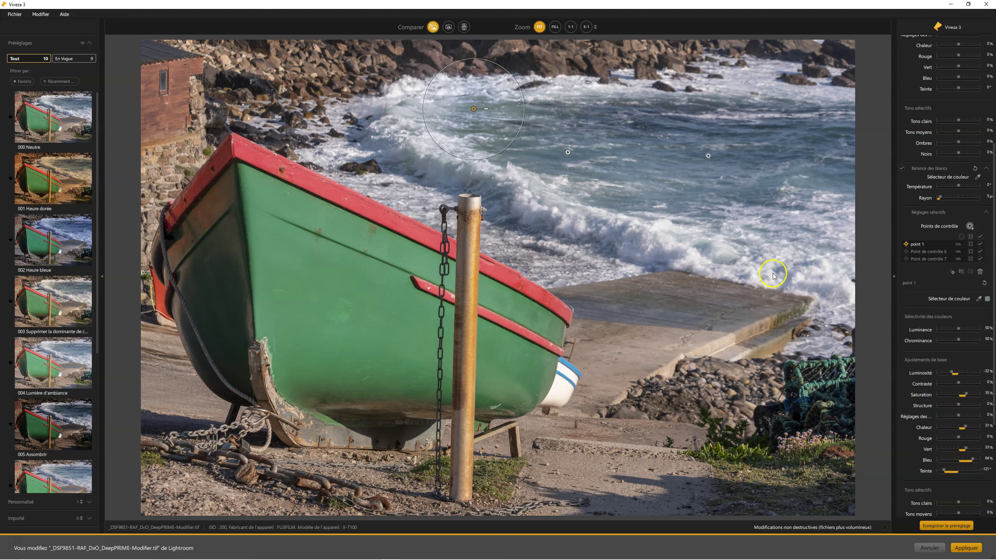
{"action": "left_click", "coordinate": [984, 283]}
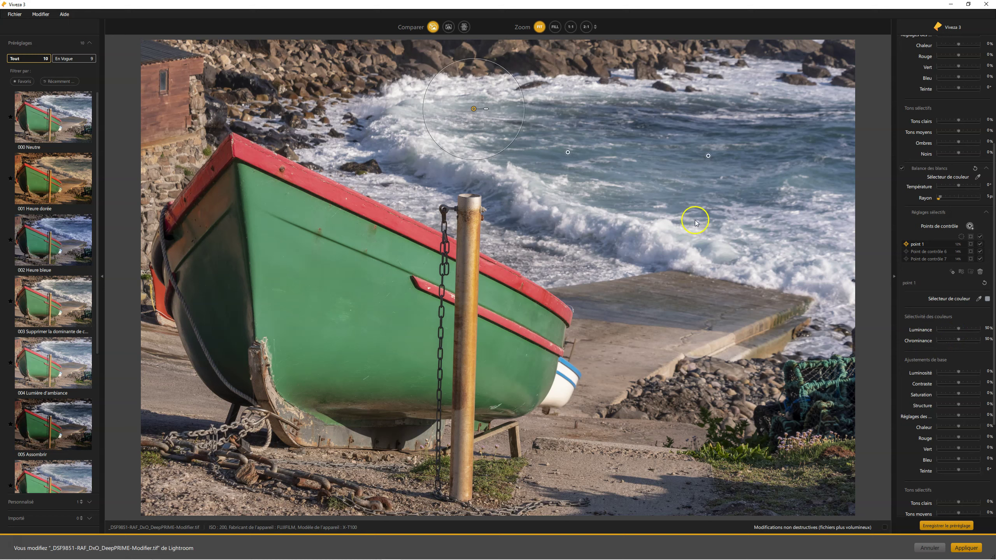
- Select point 1 and control points 6 and 7 on the sea and group them as Grouper 3
{"action": "mouse_move", "coordinate": [499, 113]}
{"action": "left_click", "coordinate": [568, 153]}
{"action": "left_click", "coordinate": [473, 108]}
{"action": "left_click", "coordinate": [567, 153]}
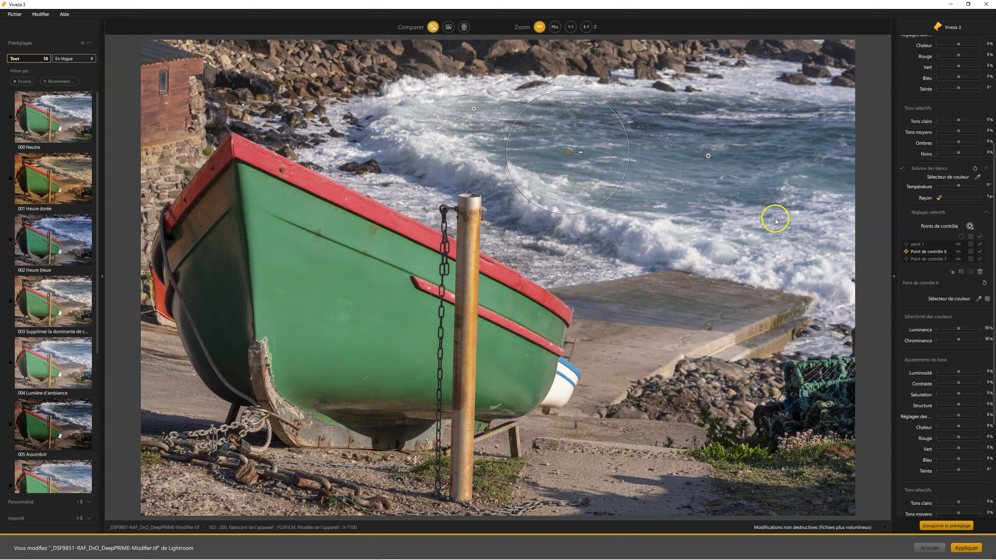
{"action": "mouse_move", "coordinate": [445, 93]}
{"action": "left_mouse_down"}
{"action": "mouse_move", "coordinate": [474, 141]}
{"action": "mouse_move", "coordinate": [569, 169]}
{"action": "left_mouse_up"}
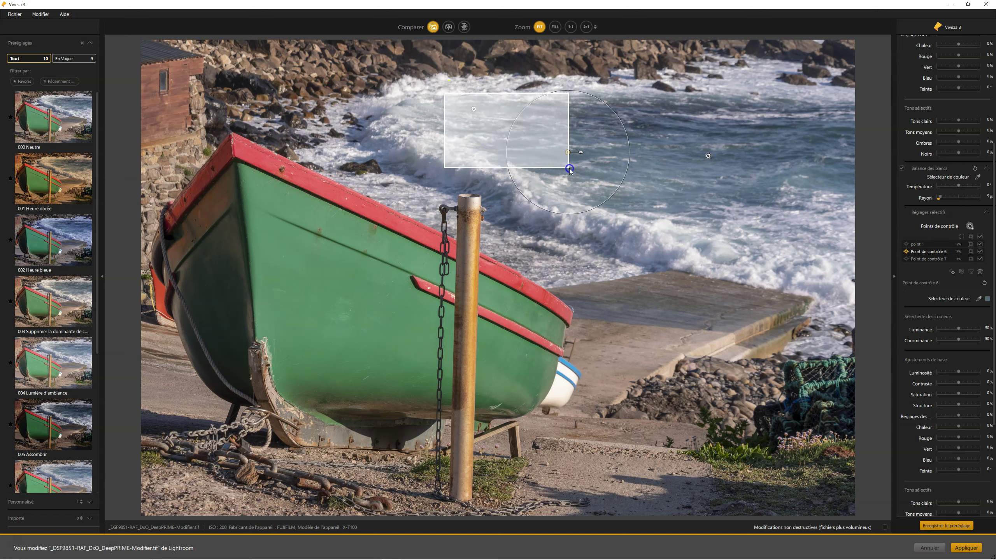
{"action": "left_click_drag", "start_coordinate": [569, 169], "coordinate": [750, 185]}
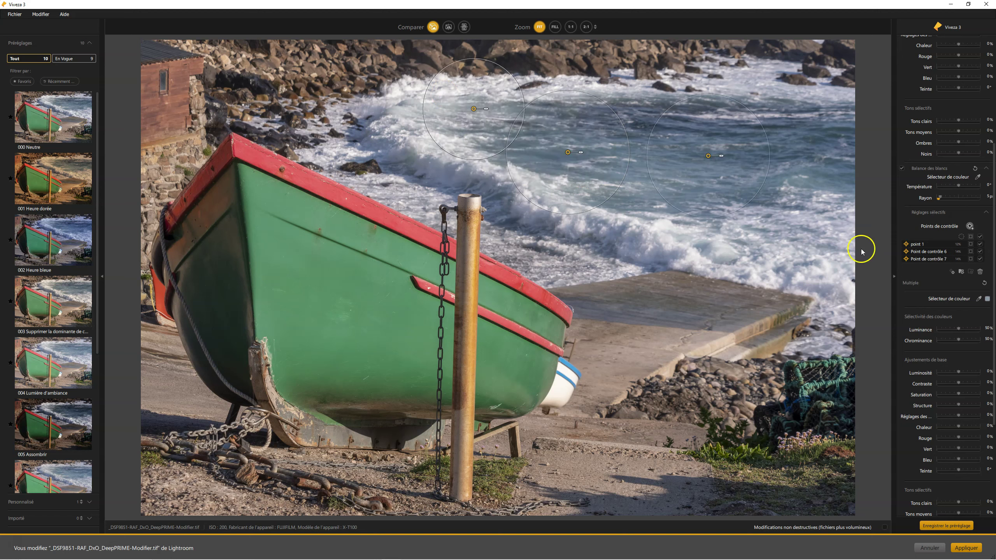
{"action": "left_click", "coordinate": [961, 271]}
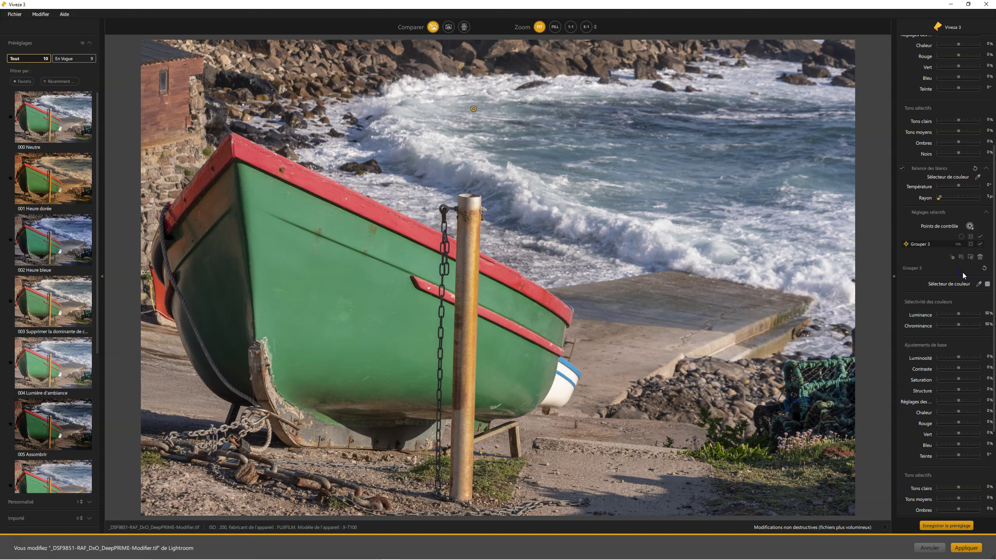
- Slightly shrink one Grouper 3 point's radius, then set brightness to 27% and contrast to about 31%
{"action": "left_click", "coordinate": [961, 273]}
{"action": "left_click_drag", "start_coordinate": [524, 119], "coordinate": [521, 120]}
{"action": "left_click", "coordinate": [569, 151]}
{"action": "left_click", "coordinate": [708, 156]}
{"action": "left_click", "coordinate": [474, 109]}
{"action": "left_click", "coordinate": [568, 153]}
{"action": "left_click_drag", "start_coordinate": [959, 357], "coordinate": [965, 358]}
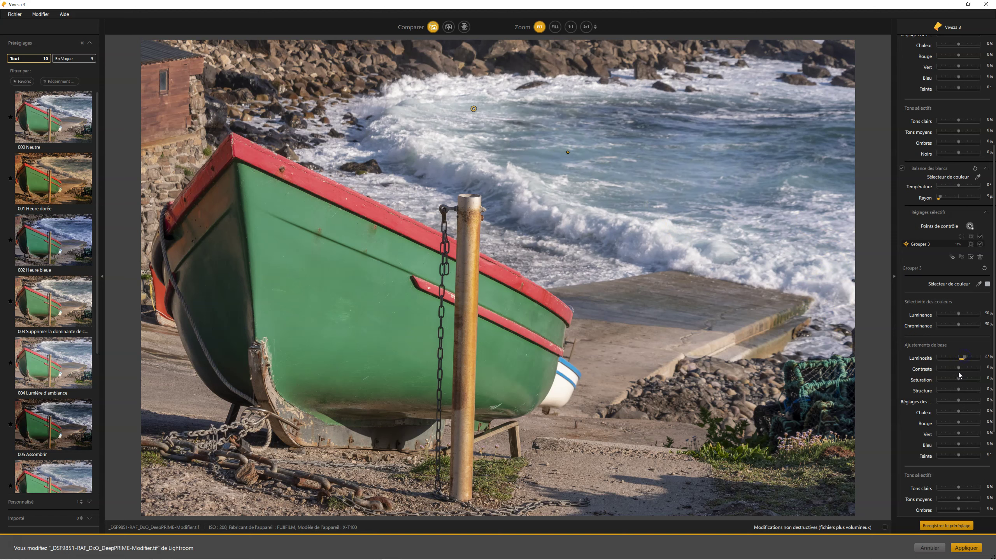
{"action": "left_click_drag", "start_coordinate": [959, 369], "coordinate": [963, 380]}
- Preview the selection mask while trying 75% luminance selectivity, then reset it to 50%
{"action": "left_click", "coordinate": [970, 237]}
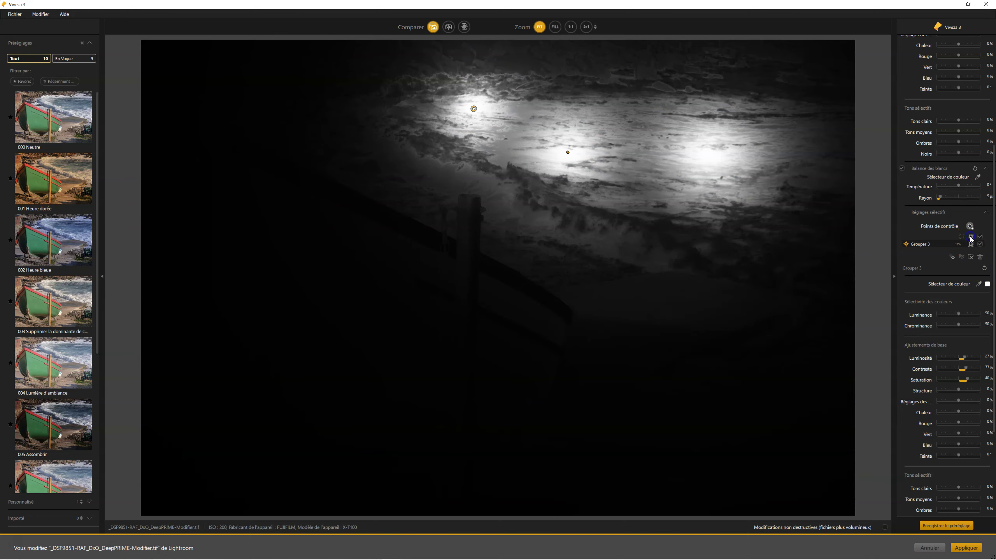
{"action": "left_click_drag", "start_coordinate": [959, 314], "coordinate": [969, 315]}
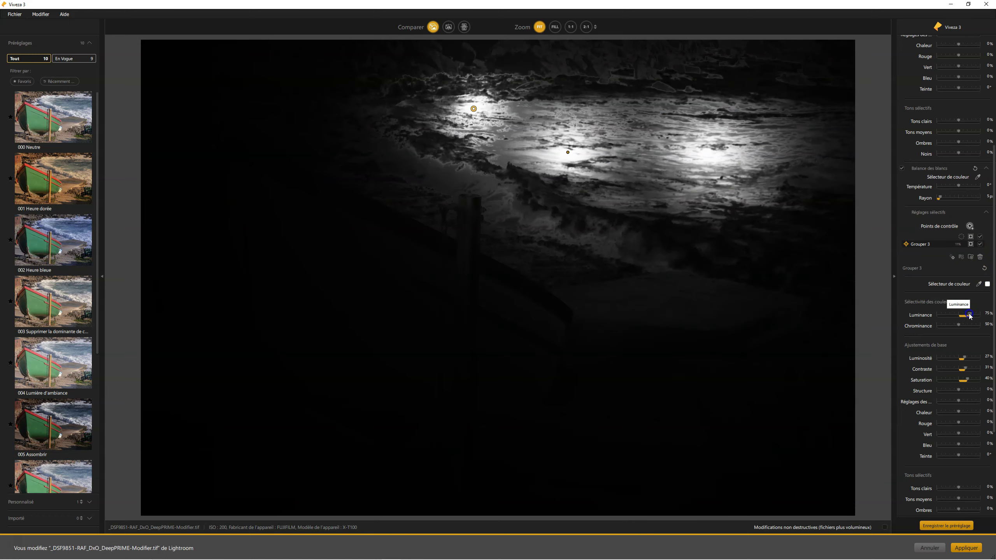
{"action": "double_click", "coordinate": [969, 315]}
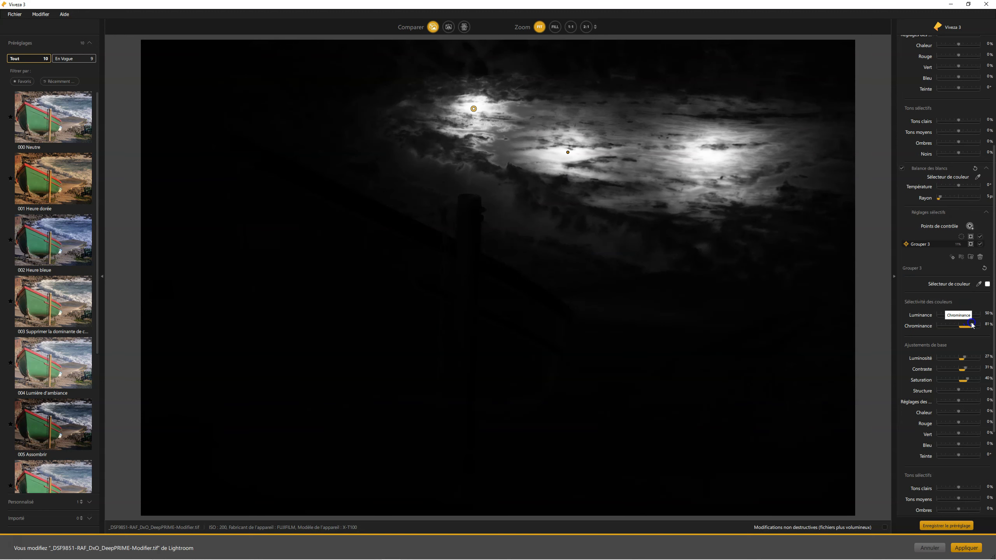
{"action": "left_click", "coordinate": [971, 238]}
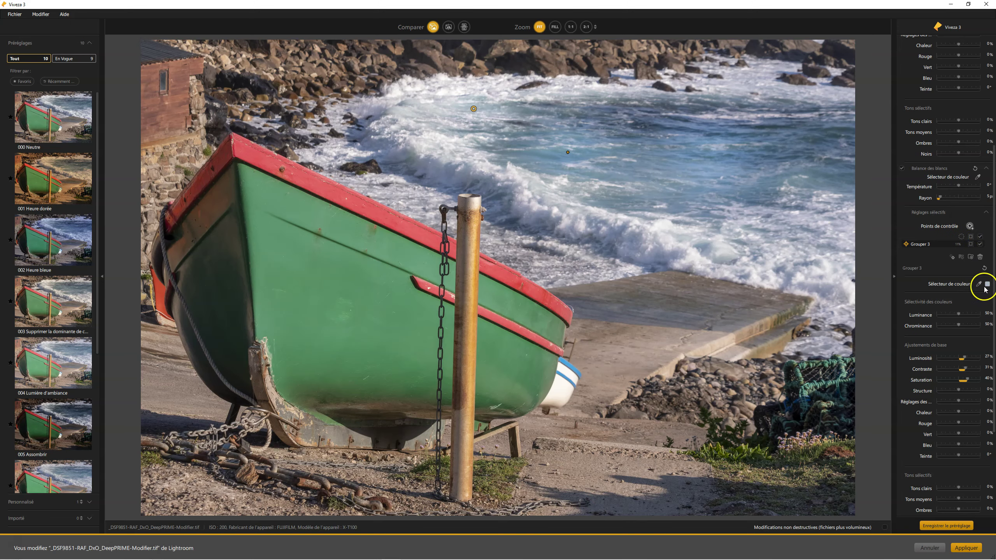
- Sample a sea colour, zero Grouper 3's adjustments and redisplay its selection mask
{"action": "left_click", "coordinate": [713, 122]}
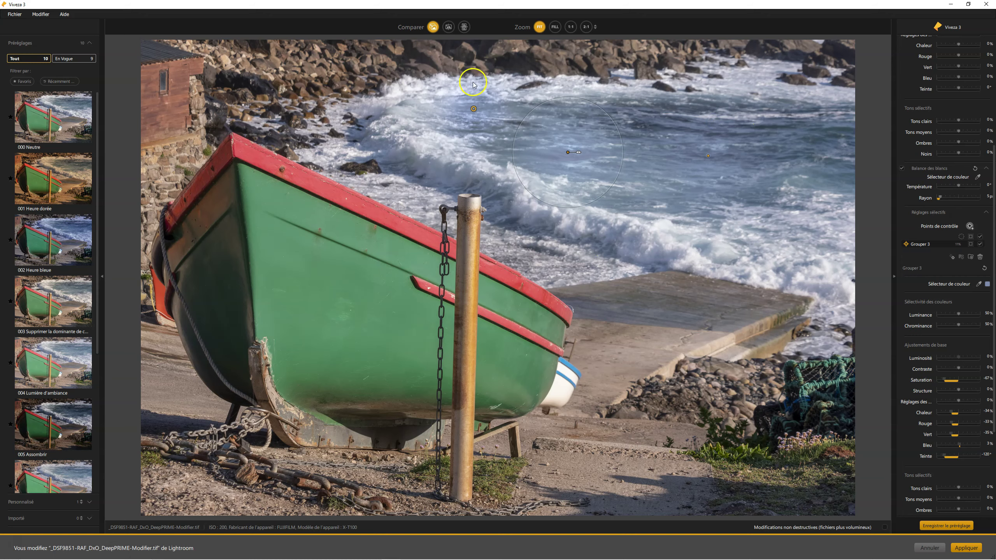
{"action": "left_click", "coordinate": [985, 268]}
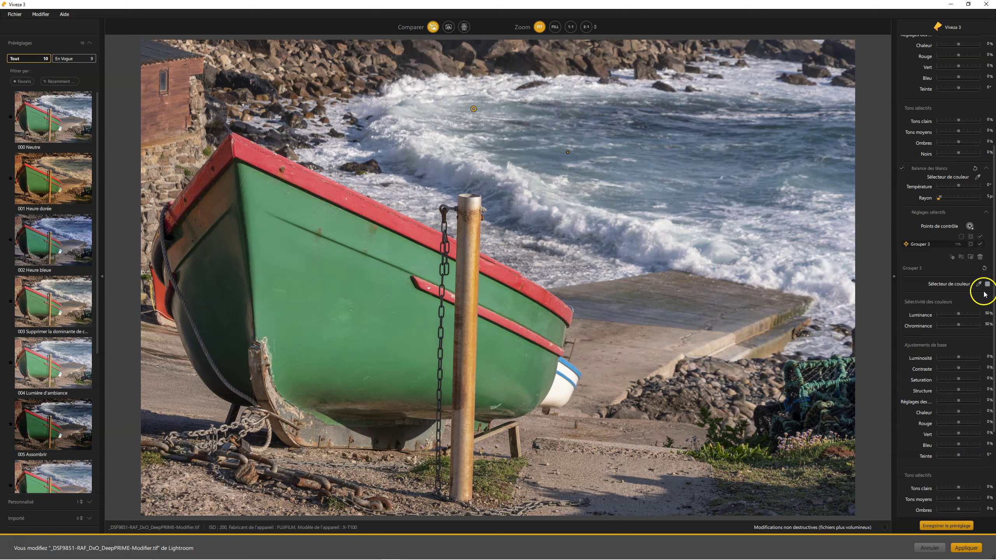
{"action": "left_click", "coordinate": [972, 244]}
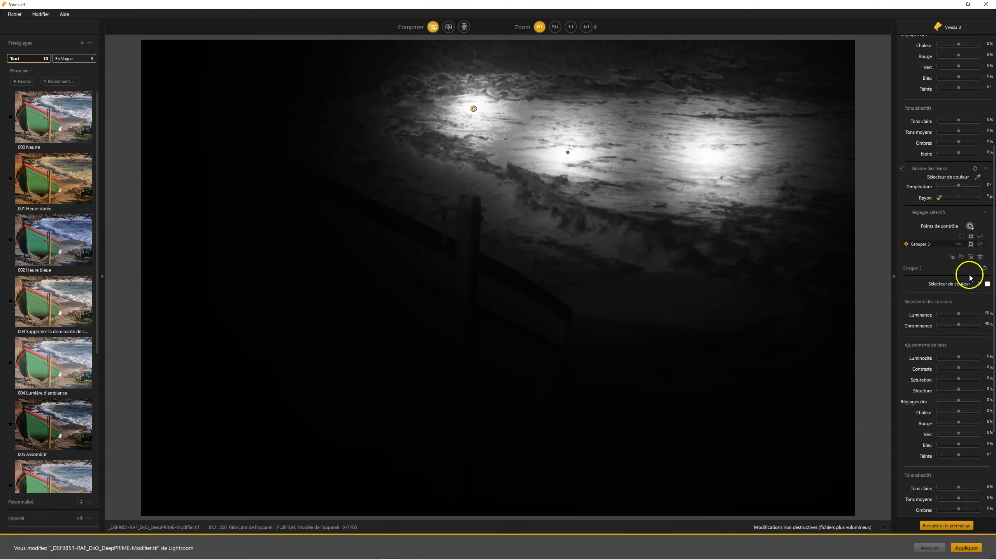
- Push luminance and chrominance selectivity to 100% and trial a -4% brightness, checking the mask
{"action": "left_click_drag", "start_coordinate": [960, 317], "coordinate": [965, 327]}
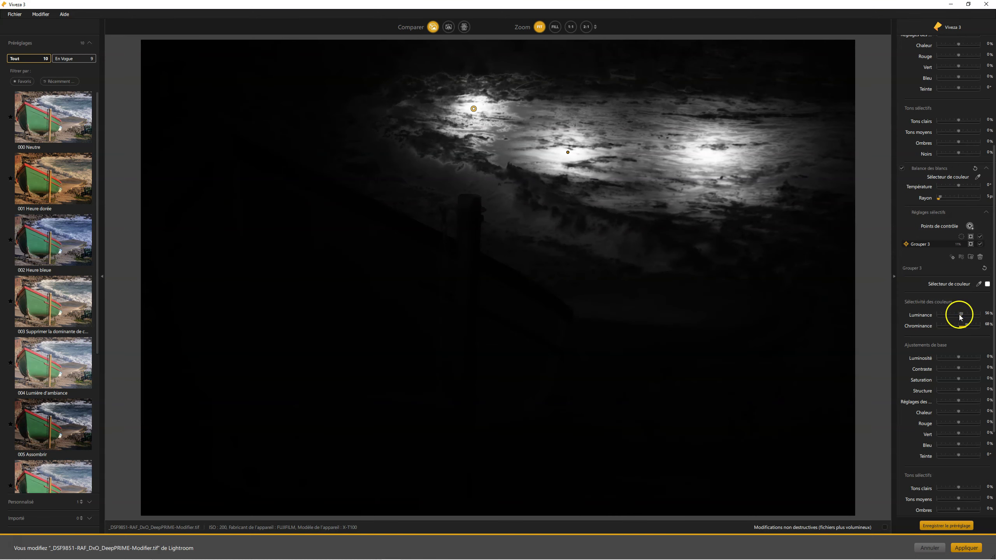
{"action": "left_click_drag", "start_coordinate": [967, 316], "coordinate": [968, 316]}
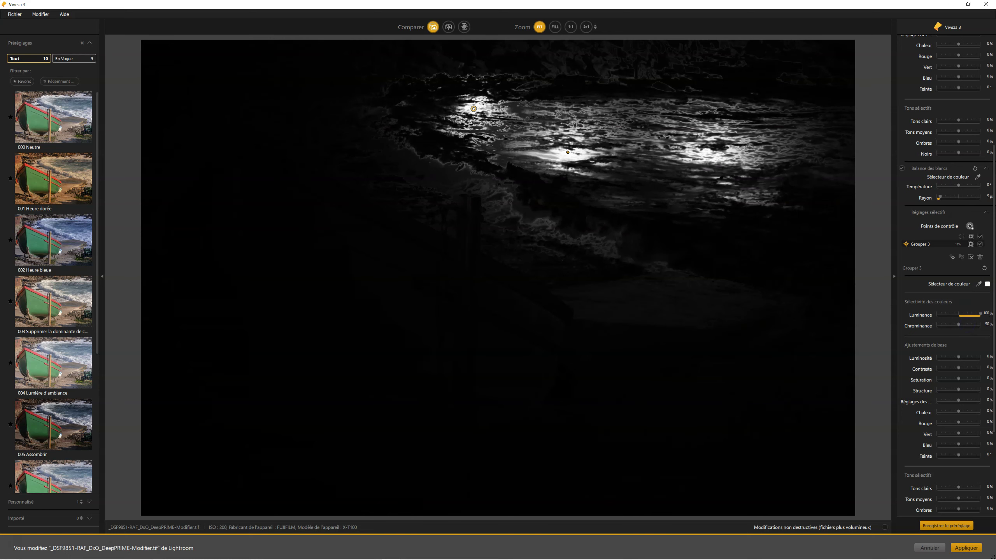
{"action": "left_click_drag", "start_coordinate": [929, 315], "coordinate": [979, 316]}
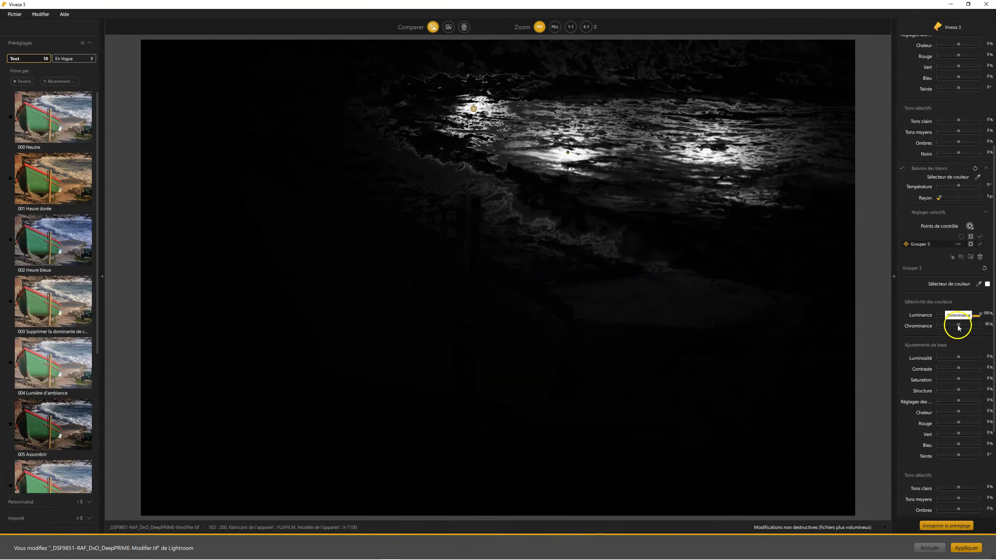
{"action": "left_click_drag", "start_coordinate": [958, 325], "coordinate": [980, 326]}
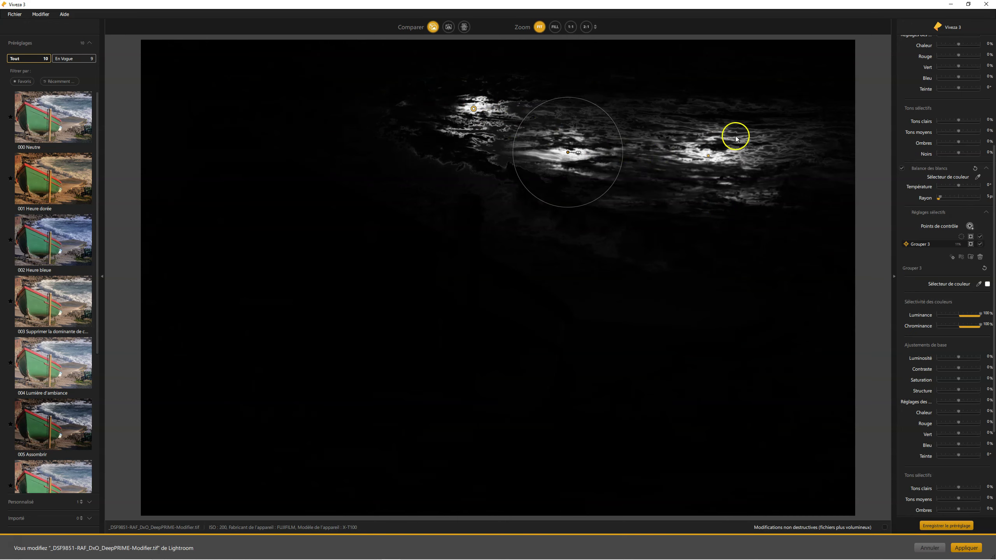
{"action": "left_click", "coordinate": [970, 237]}
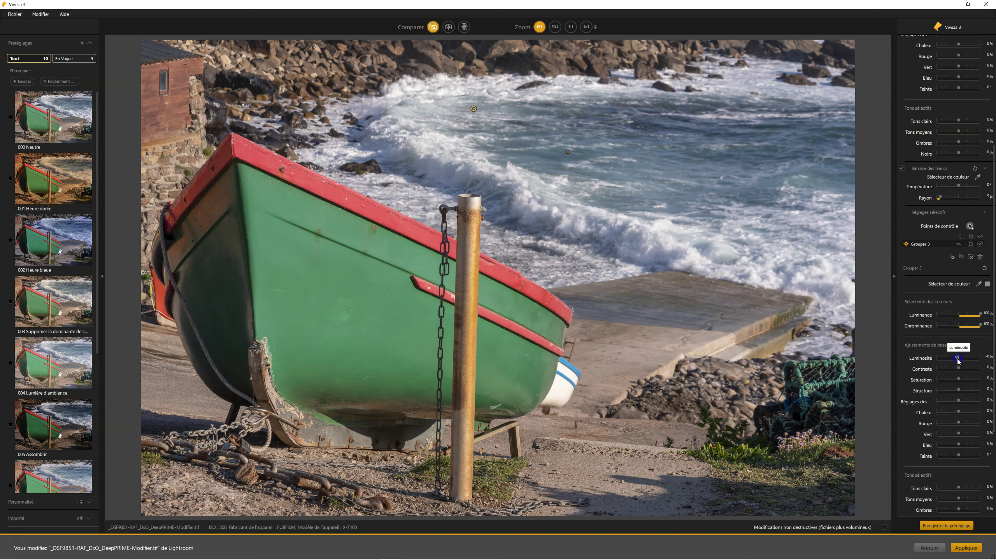
{"action": "left_click_drag", "start_coordinate": [977, 358], "coordinate": [956, 358]}
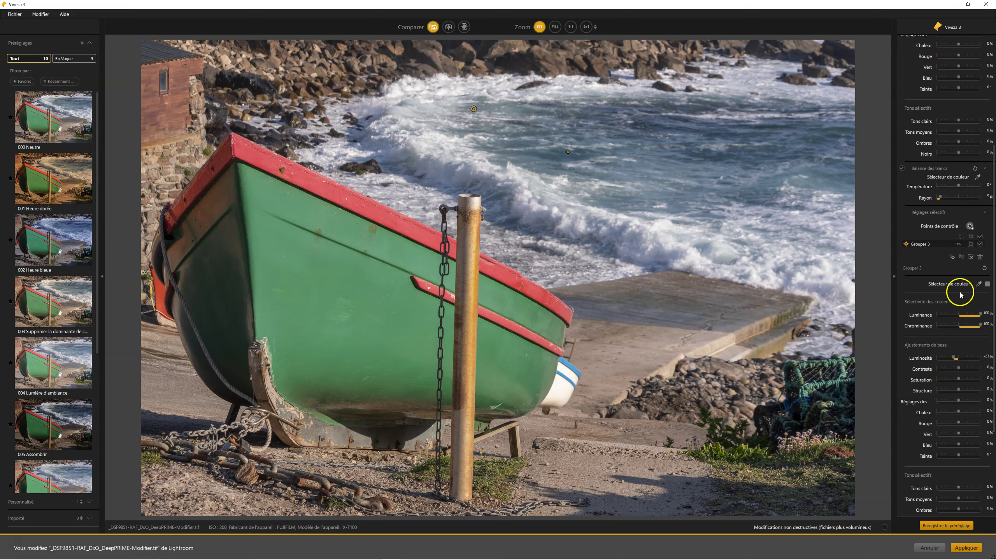
{"action": "left_click", "coordinate": [970, 244]}
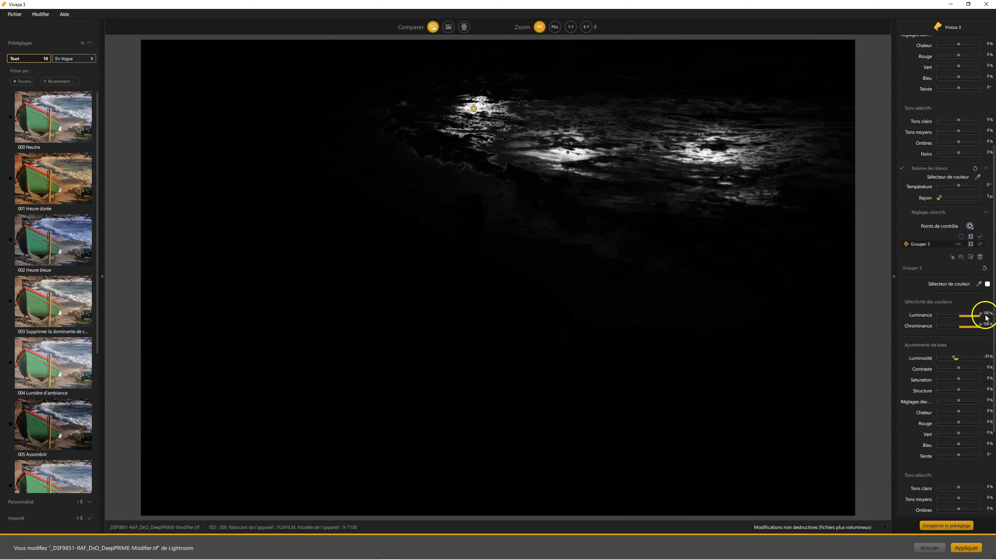
- Set luminance selectivity to 72%, brightness to 8% and saturation to 37%
{"action": "mouse_move", "coordinate": [982, 315]}
{"action": "left_mouse_down"}
{"action": "mouse_move", "coordinate": [969, 315]}
{"action": "mouse_move", "coordinate": [969, 328]}
{"action": "left_mouse_up"}
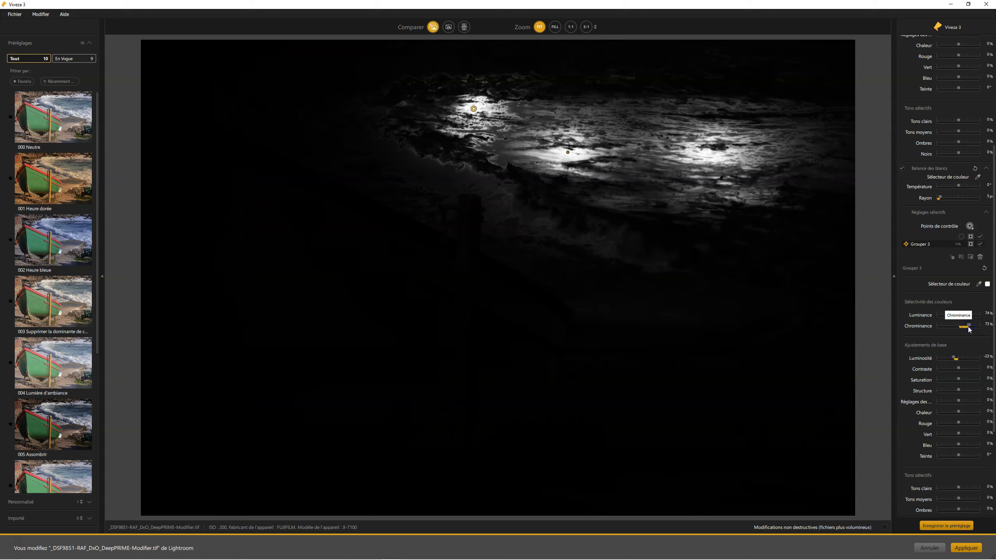
{"action": "left_click", "coordinate": [968, 314]}
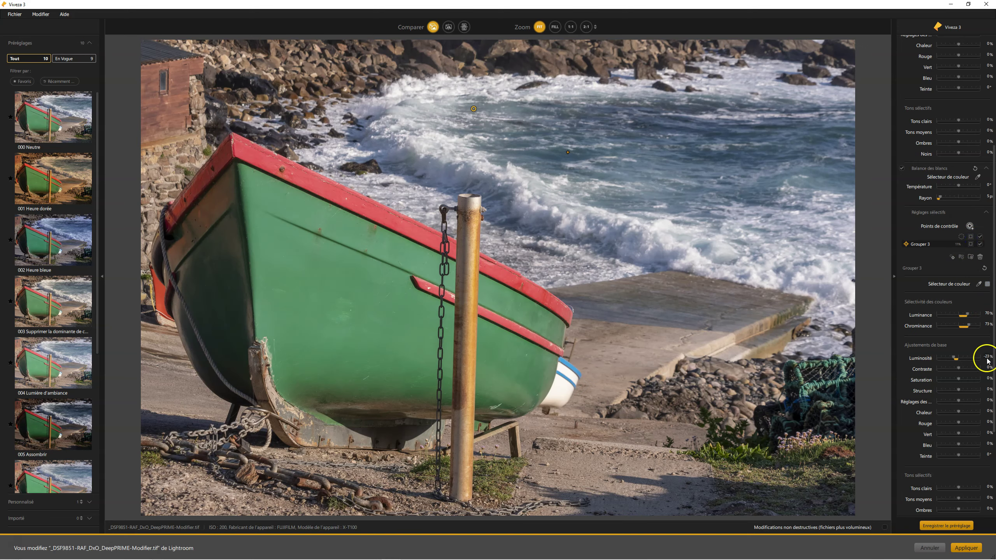
{"action": "left_click_drag", "start_coordinate": [956, 359], "coordinate": [960, 359]}
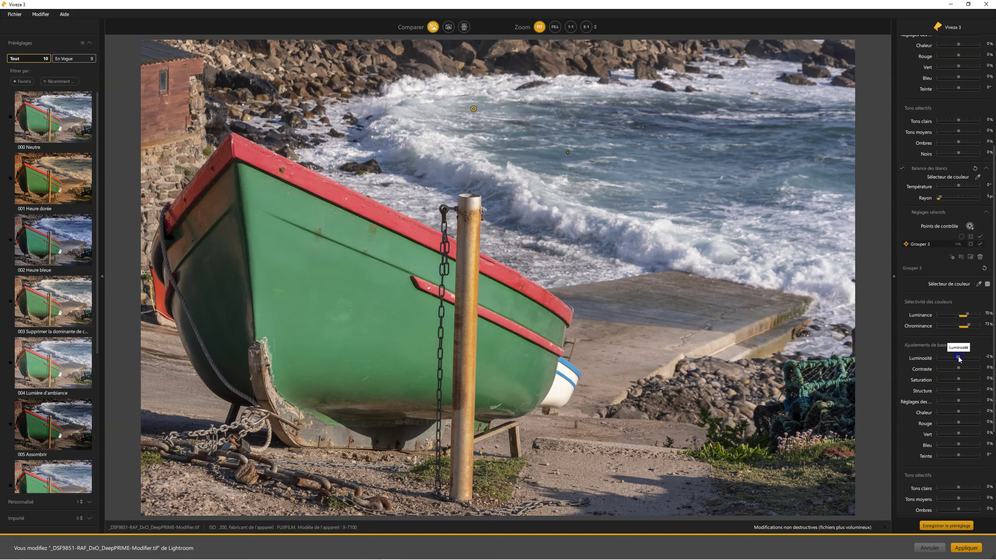
{"action": "left_click_drag", "start_coordinate": [958, 380], "coordinate": [966, 380]}
{"action": "mouse_move", "coordinate": [473, 109]}
{"action": "left_click", "coordinate": [708, 156]}
- With the mask showing, enlarge the top-left point's reach and shrink the middle and right points
{"action": "left_click_drag", "start_coordinate": [766, 138], "coordinate": [809, 140]}
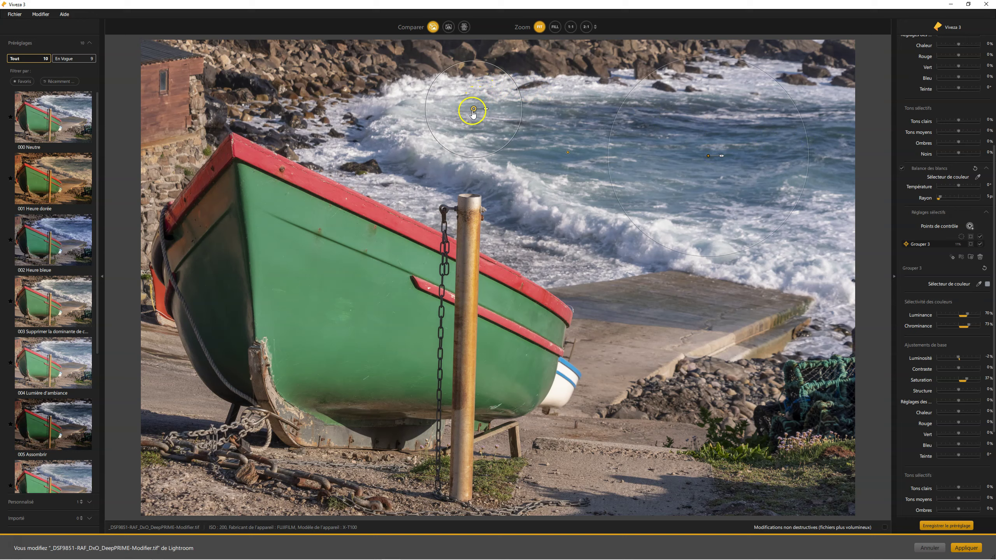
{"action": "left_click", "coordinate": [961, 234]}
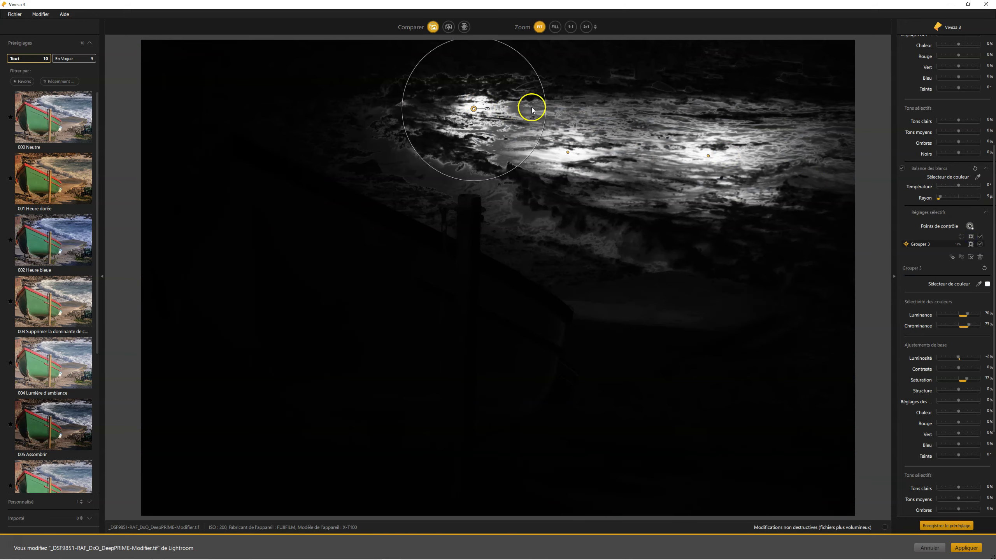
{"action": "mouse_move", "coordinate": [545, 108]}
{"action": "left_mouse_down"}
{"action": "mouse_move", "coordinate": [595, 111]}
{"action": "mouse_move", "coordinate": [513, 114]}
{"action": "left_mouse_up"}
{"action": "left_click", "coordinate": [567, 152]}
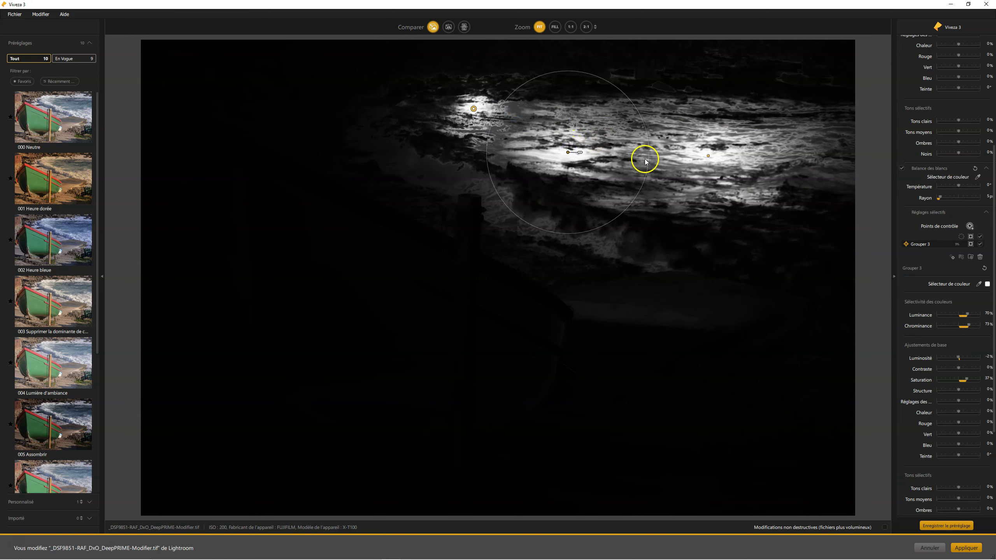
{"action": "left_click_drag", "start_coordinate": [645, 160], "coordinate": [606, 159]}
{"action": "left_click", "coordinate": [698, 157]}
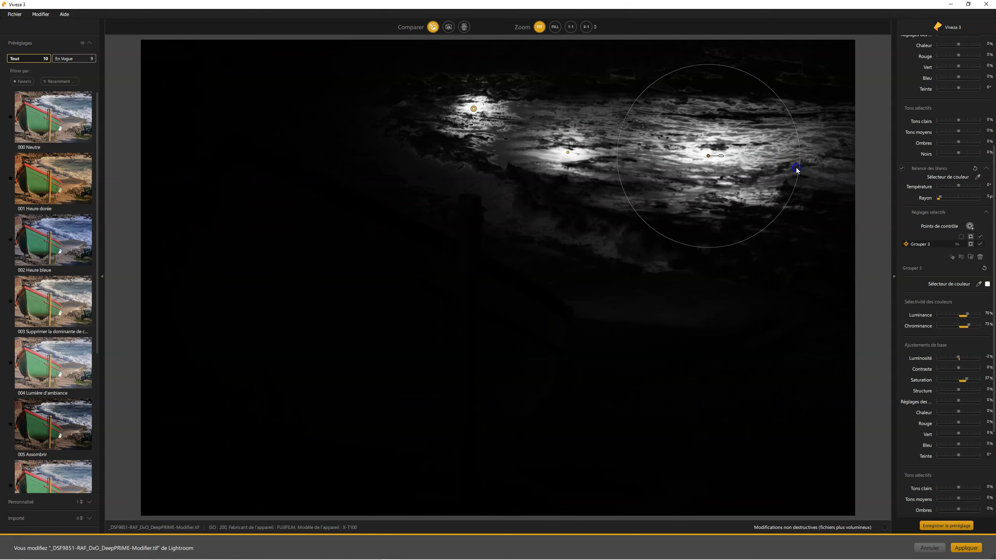
{"action": "left_click_drag", "start_coordinate": [797, 169], "coordinate": [777, 160]}
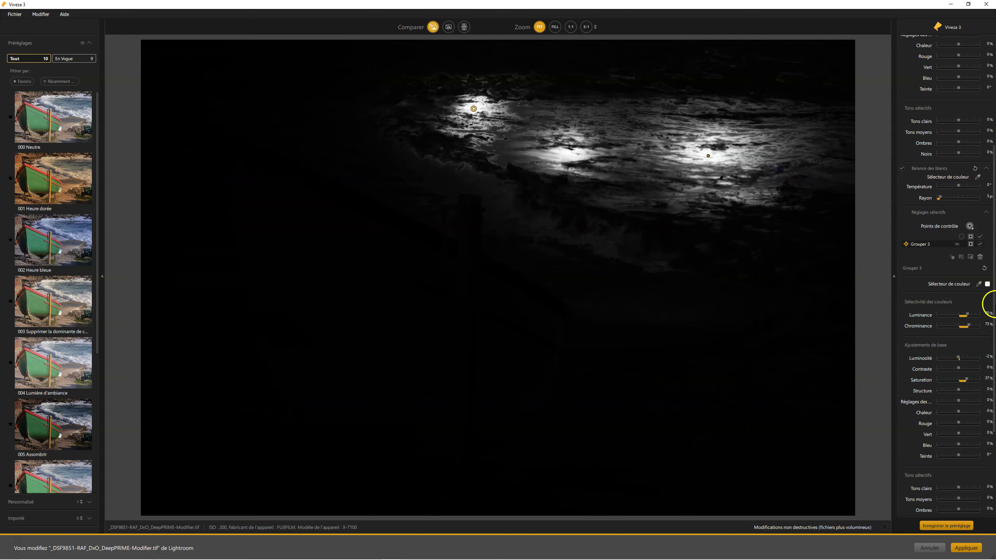
- Hide the mask and ungroup Grouper 3 into point 1 and control points 6 and 7
{"action": "left_click", "coordinate": [971, 237]}
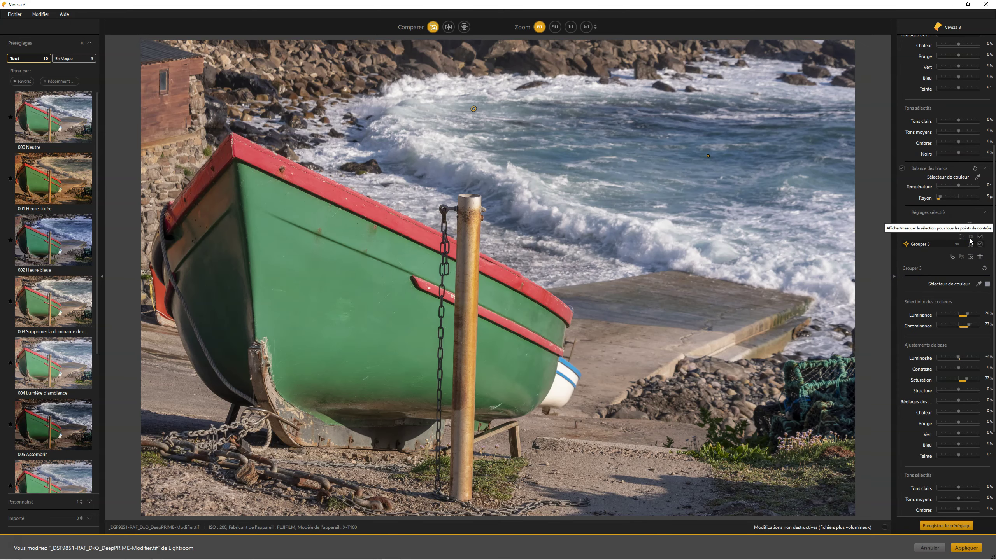
{"action": "left_click", "coordinate": [970, 258]}
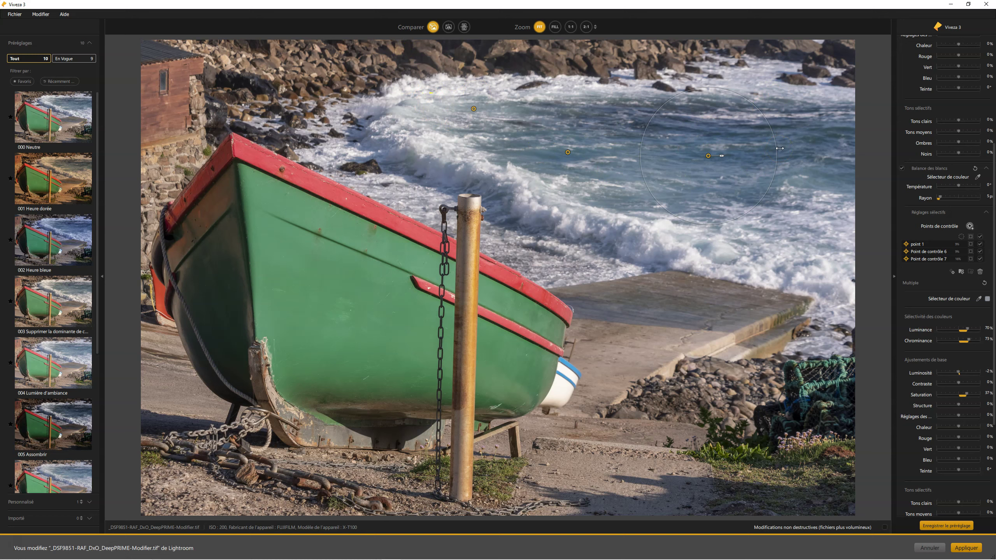
{"action": "scroll", "coordinate": [957, 379], "scroll_direction": "down", "scroll_amount": 4}
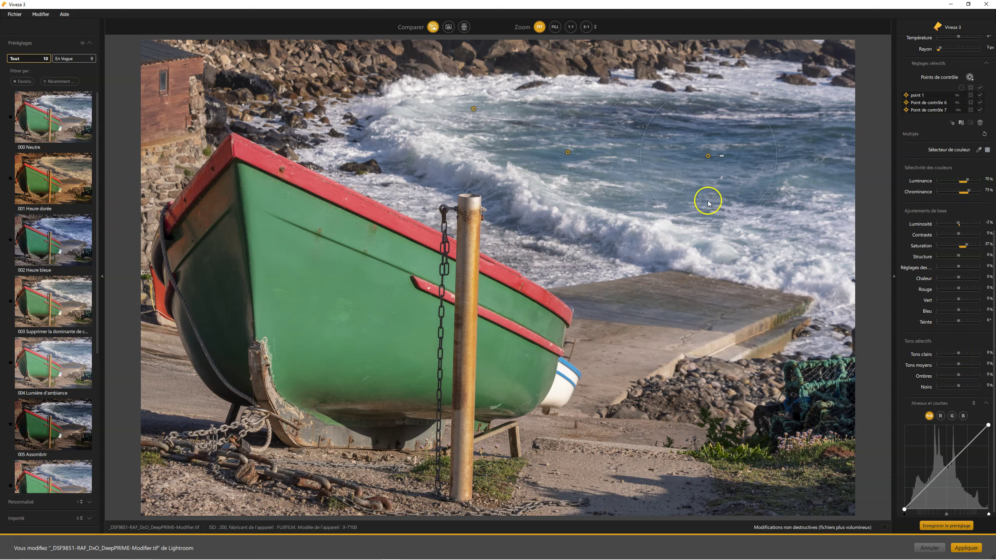
- Brighten control point 7's highlights, and try lightening its shadows before resetting them to 0%
{"action": "left_click", "coordinate": [831, 220]}
{"action": "left_click", "coordinate": [926, 367]}
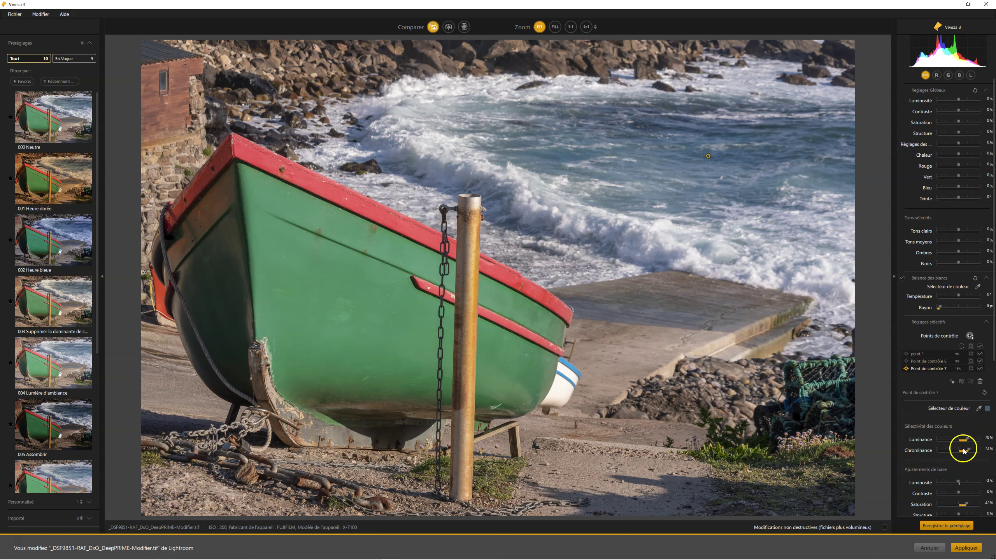
{"action": "scroll", "coordinate": [962, 448], "scroll_direction": "down", "scroll_amount": 5}
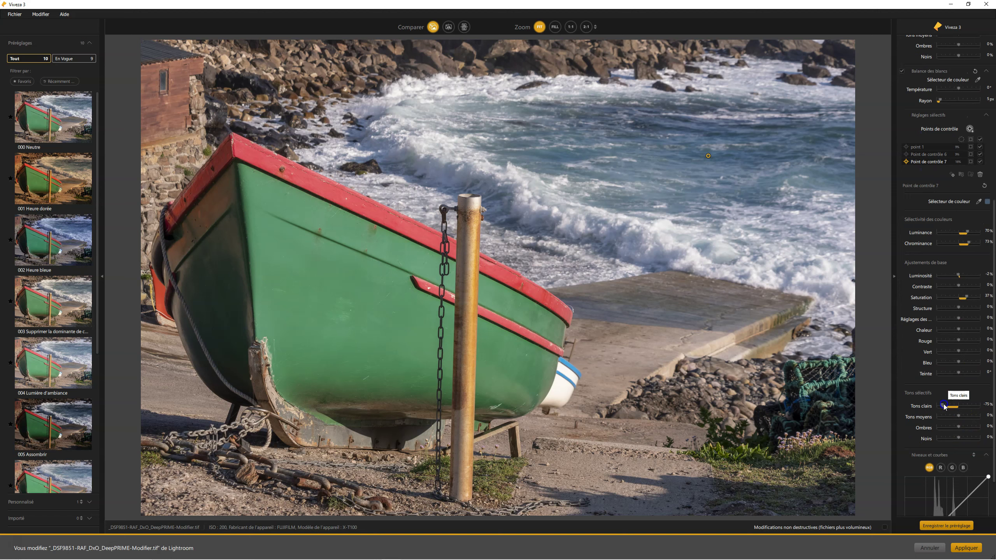
{"action": "mouse_move", "coordinate": [946, 405]}
{"action": "left_mouse_down"}
{"action": "mouse_move", "coordinate": [983, 409]}
{"action": "mouse_move", "coordinate": [934, 412]}
{"action": "mouse_move", "coordinate": [947, 410]}
{"action": "left_mouse_up"}
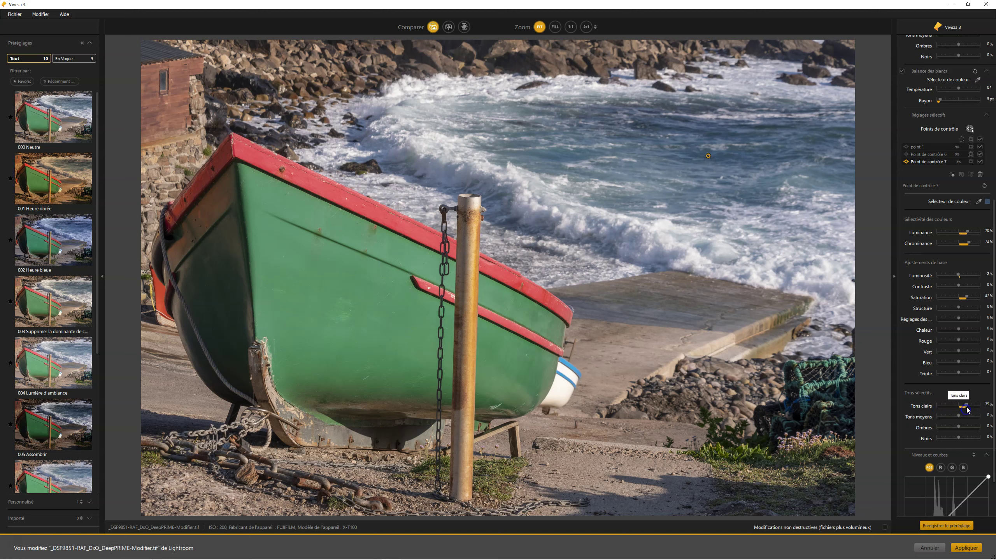
{"action": "left_click", "coordinate": [966, 405]}
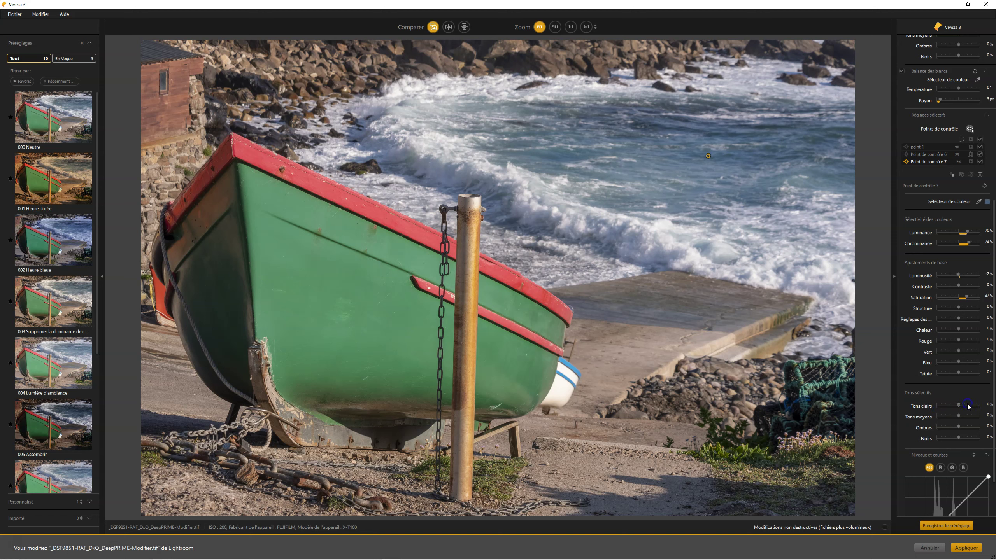
{"action": "left_click_drag", "start_coordinate": [955, 428], "coordinate": [971, 428]}
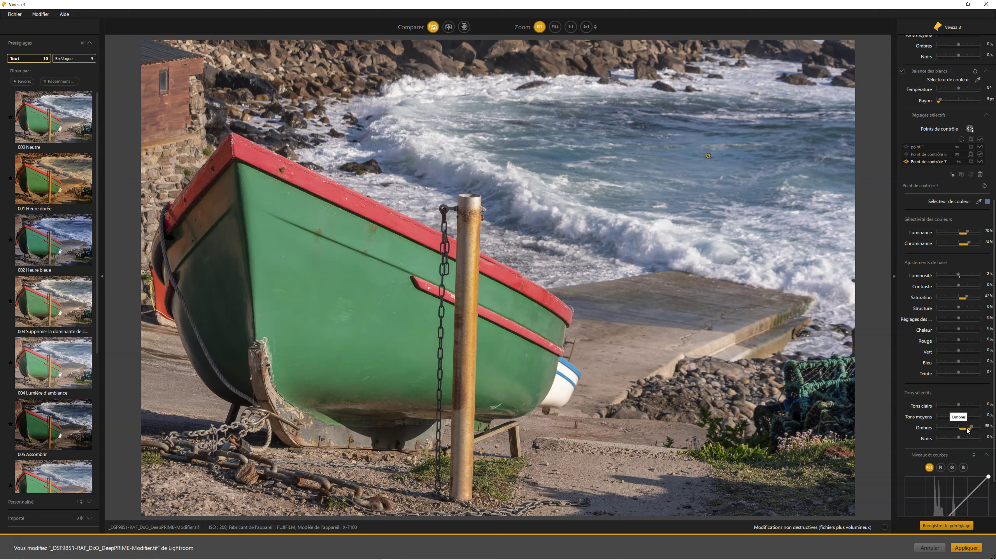
{"action": "left_click", "coordinate": [974, 429]}
{"action": "double_click", "coordinate": [973, 429]}
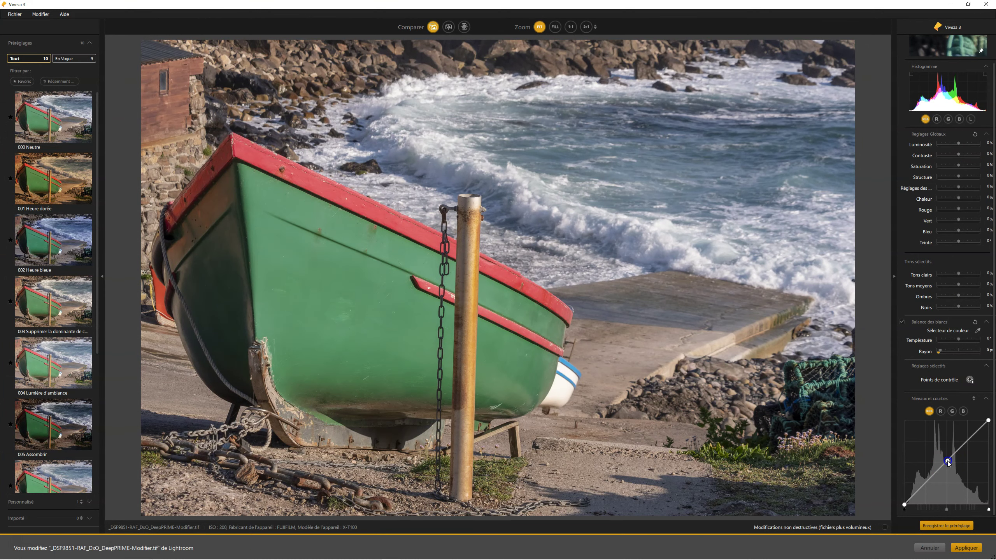
- Darken the photo with two RGB curve points, then remove both to straighten the curve
{"action": "mouse_move", "coordinate": [948, 461]}
{"action": "left_mouse_down"}
{"action": "mouse_move", "coordinate": [951, 468]}
{"action": "mouse_move", "coordinate": [947, 458]}
{"action": "left_mouse_up"}
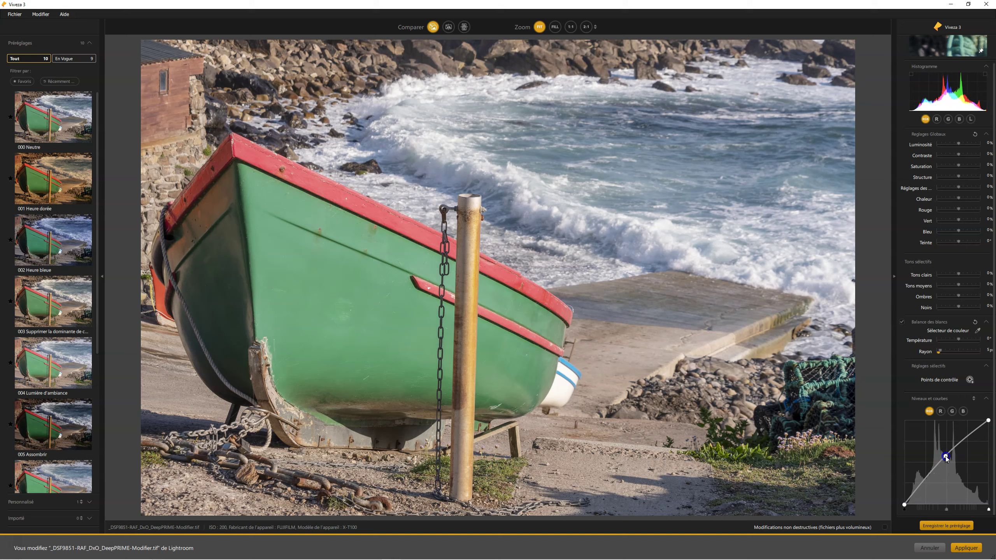
{"action": "left_click_drag", "start_coordinate": [946, 458], "coordinate": [930, 485]}
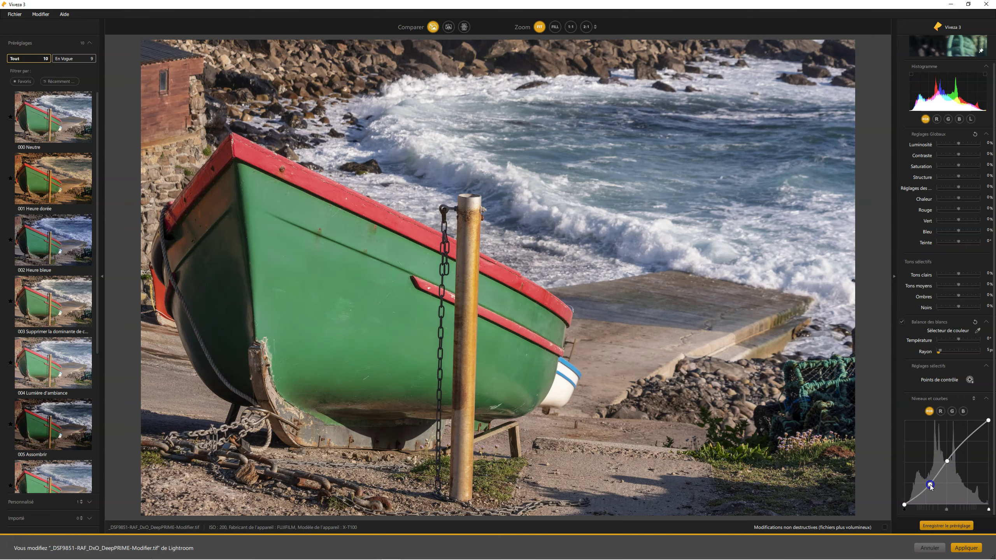
{"action": "double_click", "coordinate": [931, 485]}
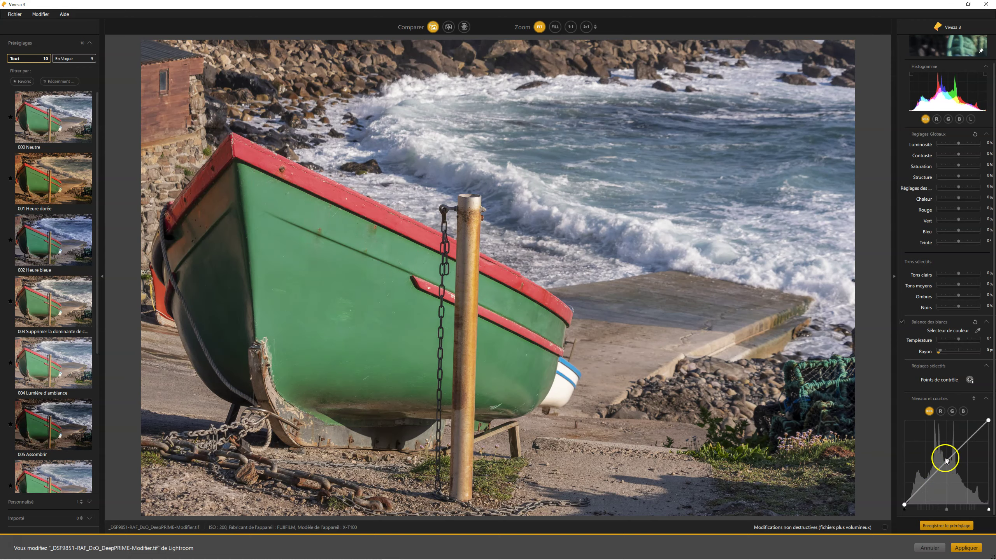
{"action": "double_click", "coordinate": [947, 459]}
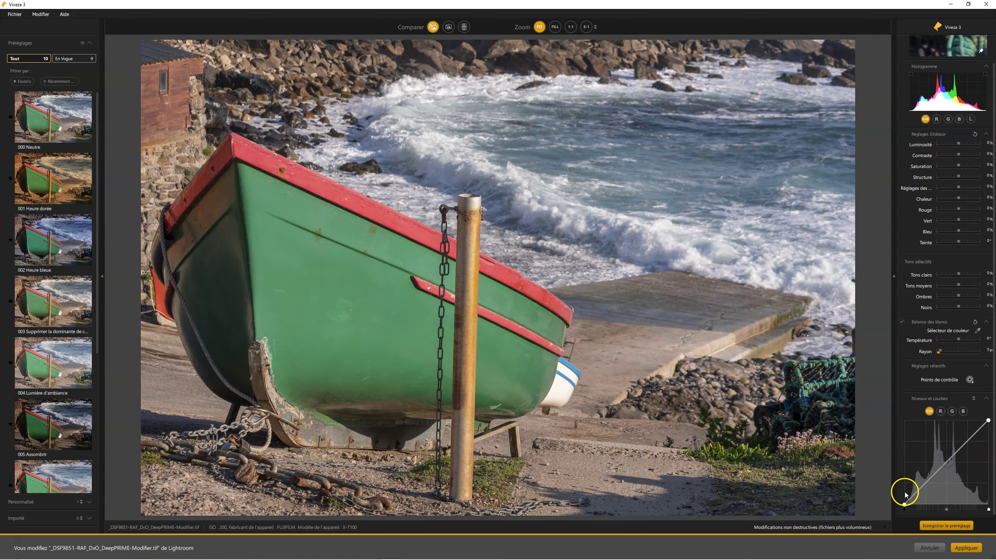
- Trial faded blacks and dimmed whites, restore both endpoints, and add a point to the red curve
{"action": "left_click_drag", "start_coordinate": [904, 503], "coordinate": [902, 495]}
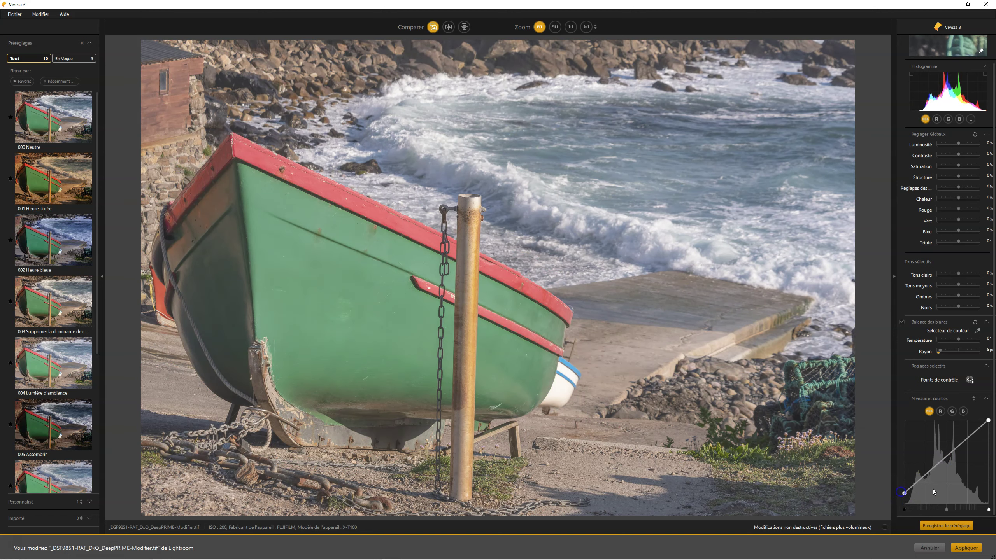
{"action": "left_click_drag", "start_coordinate": [988, 420], "coordinate": [989, 428]}
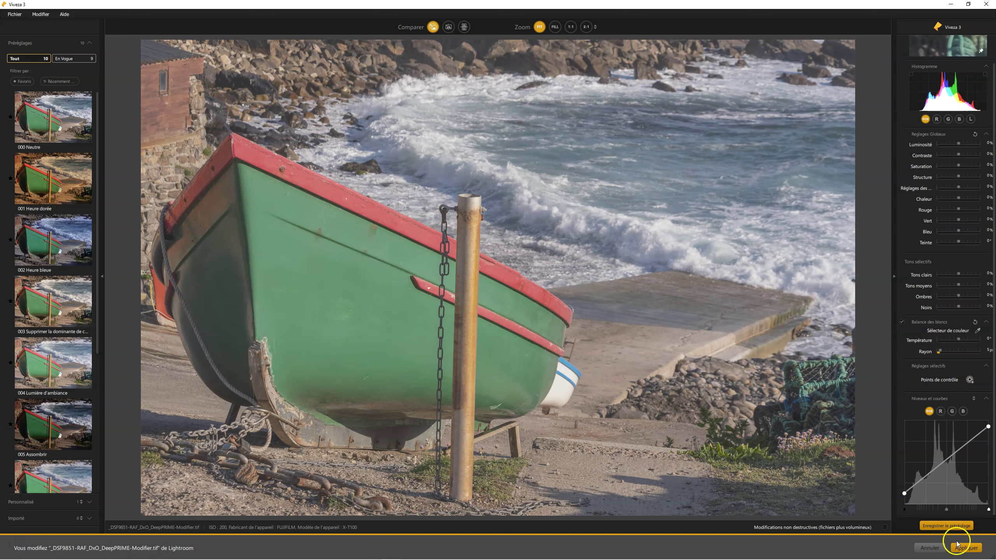
{"action": "left_click_drag", "start_coordinate": [904, 493], "coordinate": [901, 510]}
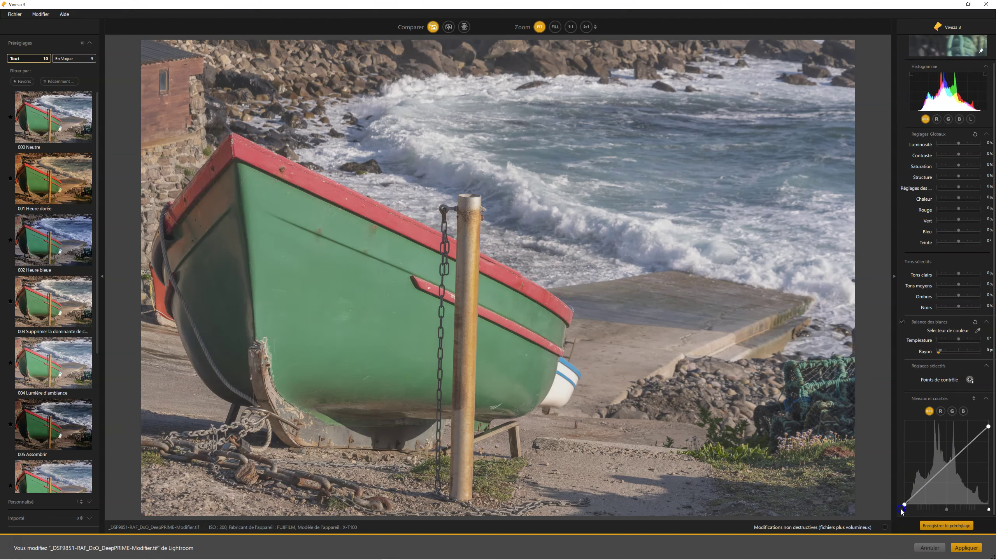
{"action": "left_click_drag", "start_coordinate": [989, 426], "coordinate": [992, 420]}
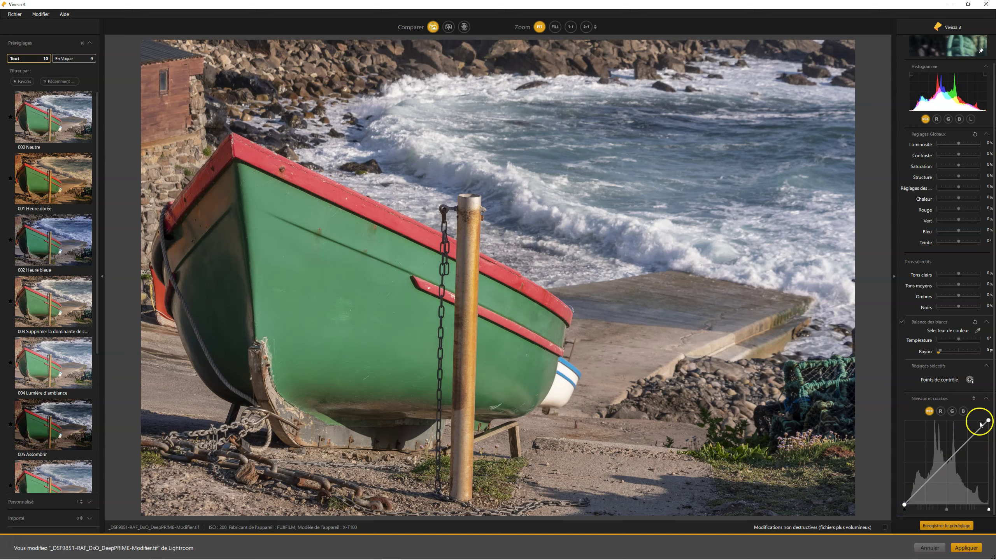
{"action": "left_click", "coordinate": [941, 411]}
{"action": "left_click", "coordinate": [949, 464]}
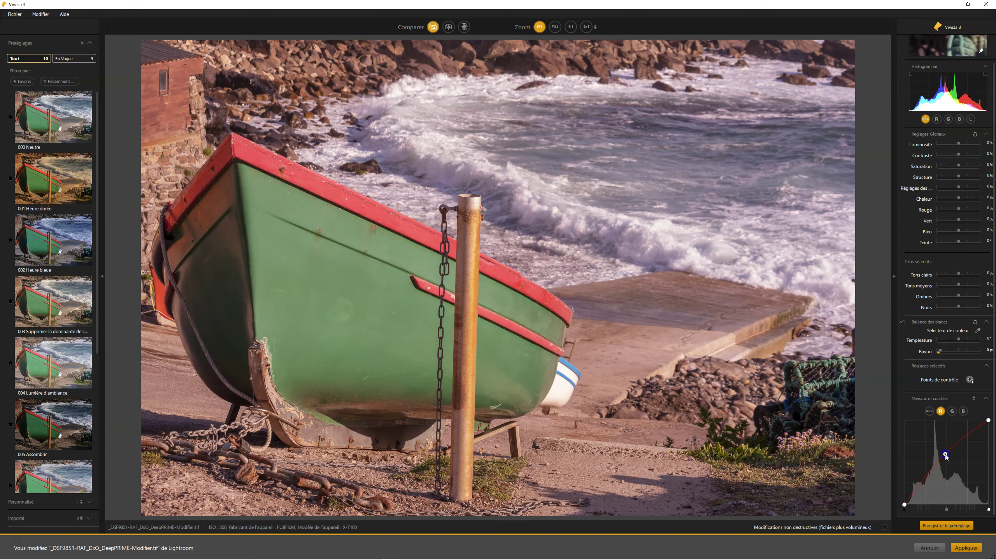
- Try bends on the green curve, finally pulling it down for a magenta tint
{"action": "left_click", "coordinate": [952, 411]}
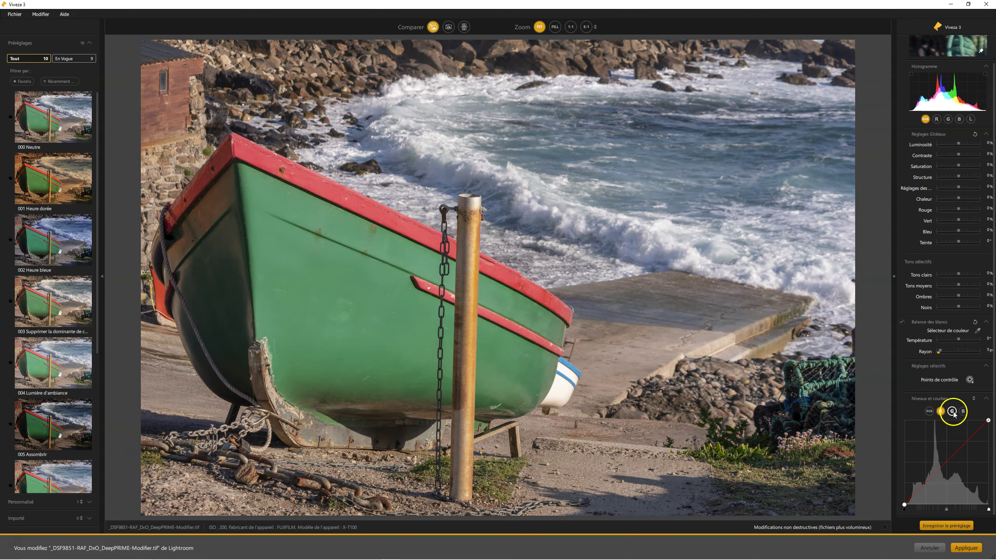
{"action": "left_click_drag", "start_coordinate": [947, 463], "coordinate": [953, 461]}
{"action": "left_click", "coordinate": [963, 411]}
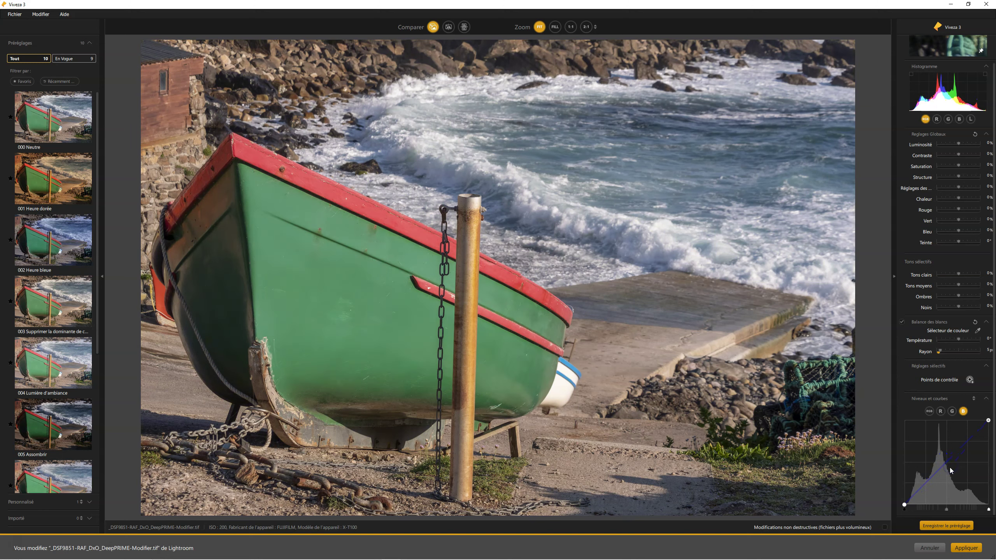
{"action": "left_click", "coordinate": [953, 412]}
{"action": "left_click", "coordinate": [941, 411]}
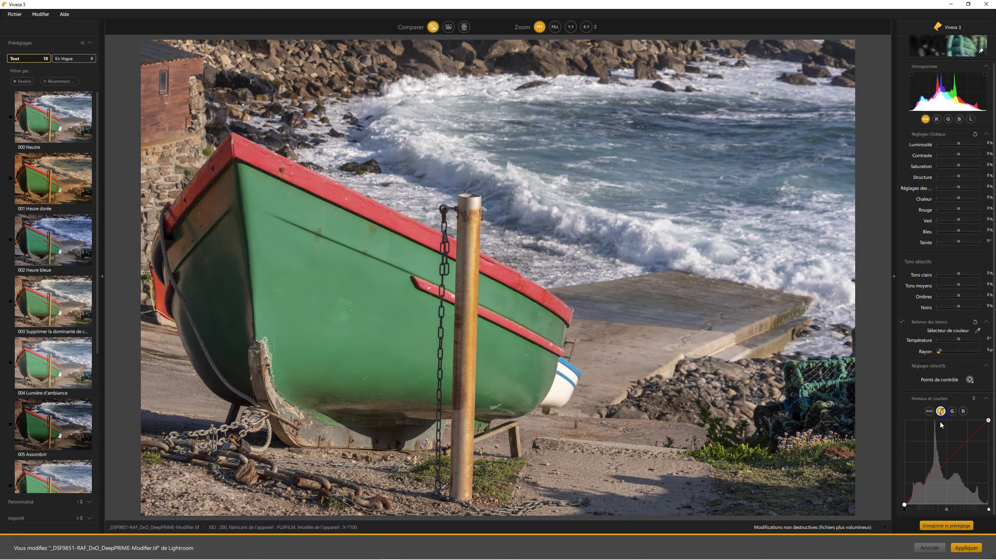
{"action": "left_click", "coordinate": [952, 411]}
{"action": "left_click_drag", "start_coordinate": [948, 459], "coordinate": [951, 466]}
- Add points to the blue curve and raise it for a purple-magenta cast
{"action": "left_click", "coordinate": [963, 411]}
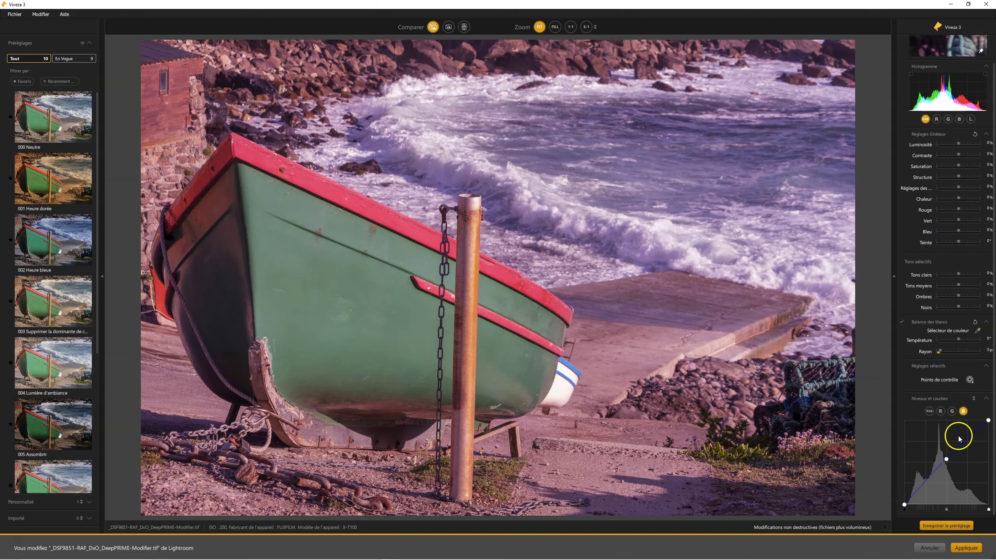
{"action": "left_click", "coordinate": [948, 459]}
{"action": "left_click_drag", "start_coordinate": [968, 440], "coordinate": [967, 435]}
{"action": "left_click_drag", "start_coordinate": [928, 481], "coordinate": [926, 484]}
- Add a blue-curve point, move the black point in and back, and pull the white point in to brighten
{"action": "left_click", "coordinate": [943, 464]}
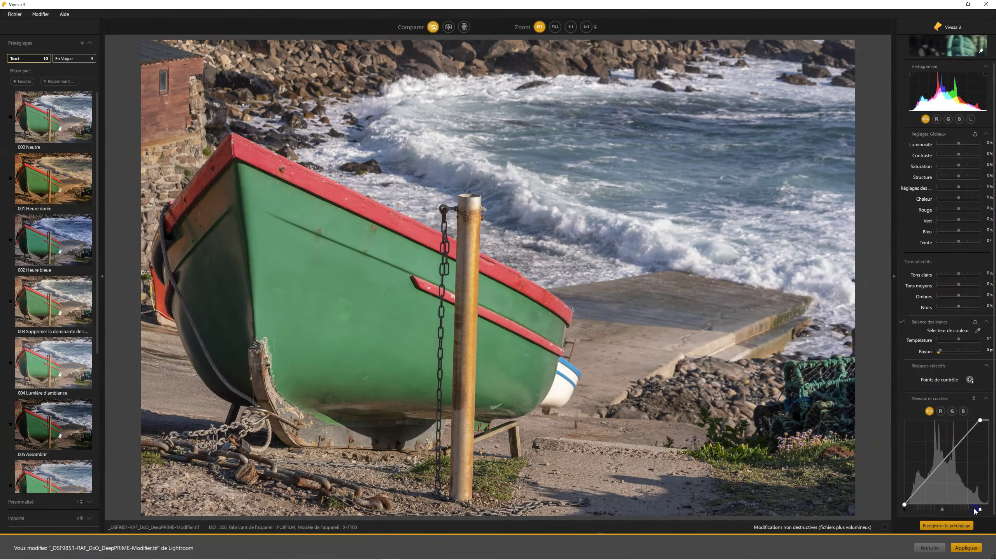
{"action": "left_click_drag", "start_coordinate": [987, 512], "coordinate": [988, 510]}
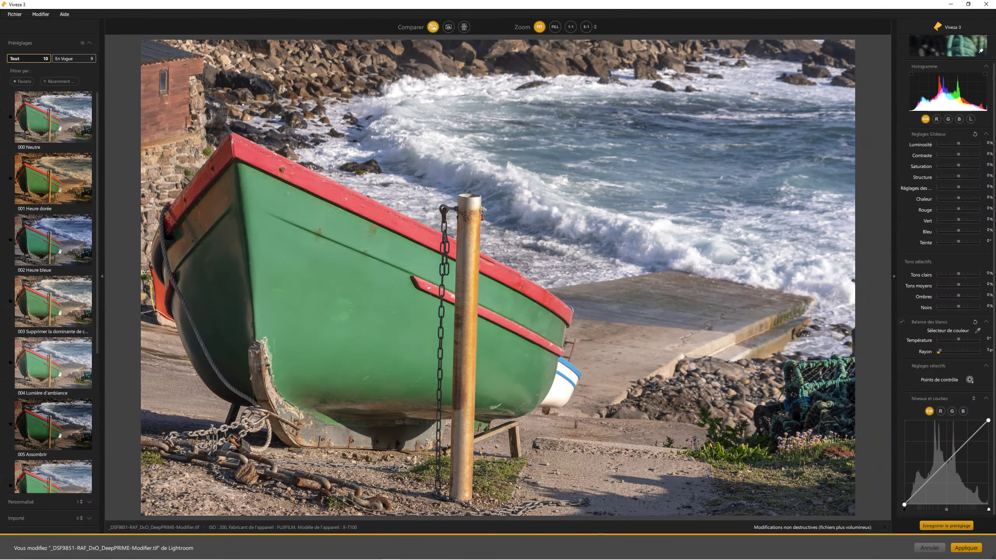
{"action": "mouse_move", "coordinate": [913, 512]}
{"action": "left_mouse_down"}
{"action": "mouse_move", "coordinate": [924, 510]}
{"action": "mouse_move", "coordinate": [910, 509]}
{"action": "left_mouse_up"}
{"action": "left_click_drag", "start_coordinate": [911, 508], "coordinate": [889, 508]}
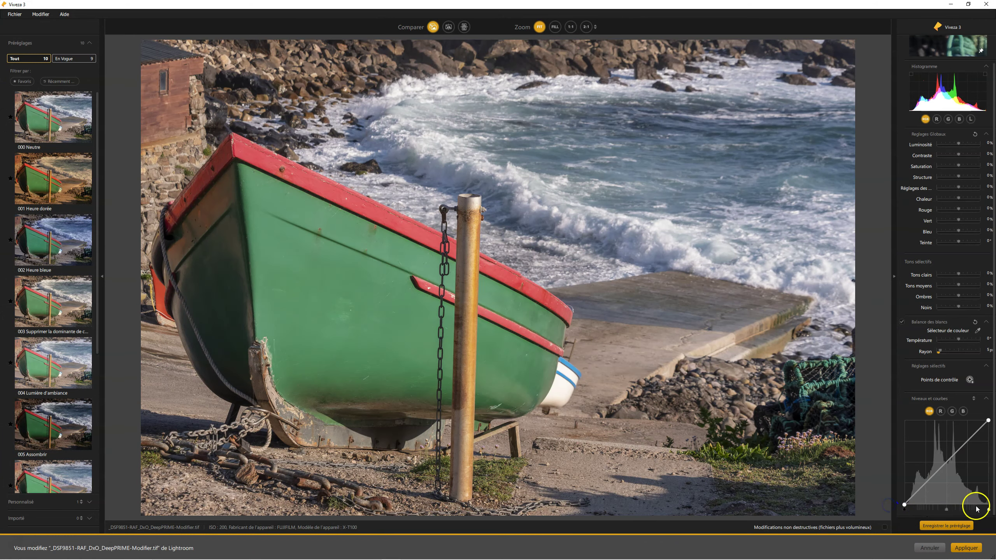
{"action": "mouse_move", "coordinate": [989, 510]}
{"action": "left_mouse_down"}
{"action": "mouse_move", "coordinate": [938, 510]}
{"action": "mouse_move", "coordinate": [953, 509]}
{"action": "left_mouse_up"}
{"action": "scroll", "coordinate": [925, 220], "scroll_direction": "up", "scroll_amount": 2}
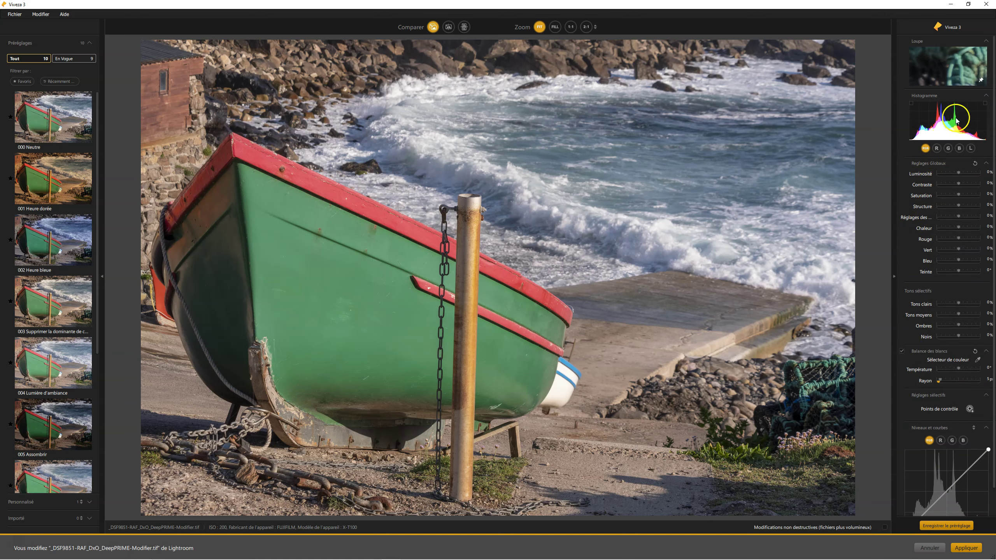
{"action": "left_click", "coordinate": [937, 148]}
{"action": "left_click", "coordinate": [948, 148]}
{"action": "left_click", "coordinate": [964, 150]}
{"action": "left_click", "coordinate": [936, 149]}
{"action": "left_click", "coordinate": [926, 148]}
{"action": "left_click", "coordinate": [937, 148]}
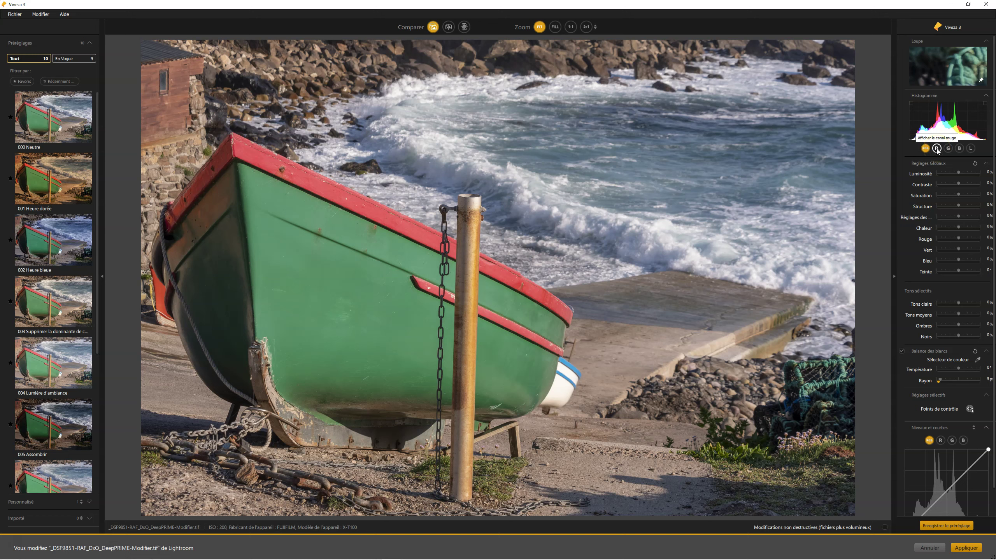
{"action": "left_click", "coordinate": [937, 148]}
{"action": "left_click", "coordinate": [919, 135]}
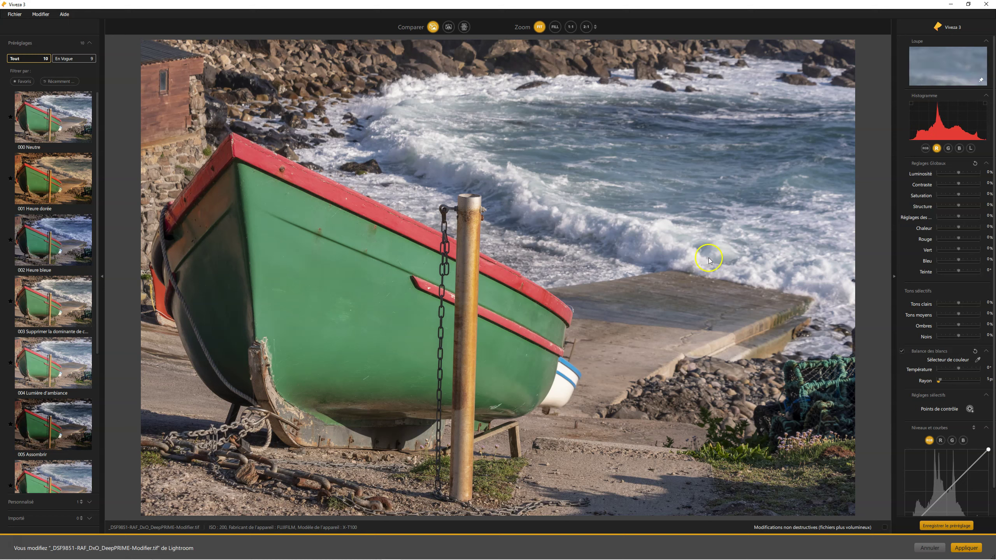
{"action": "left_click", "coordinate": [948, 148]}
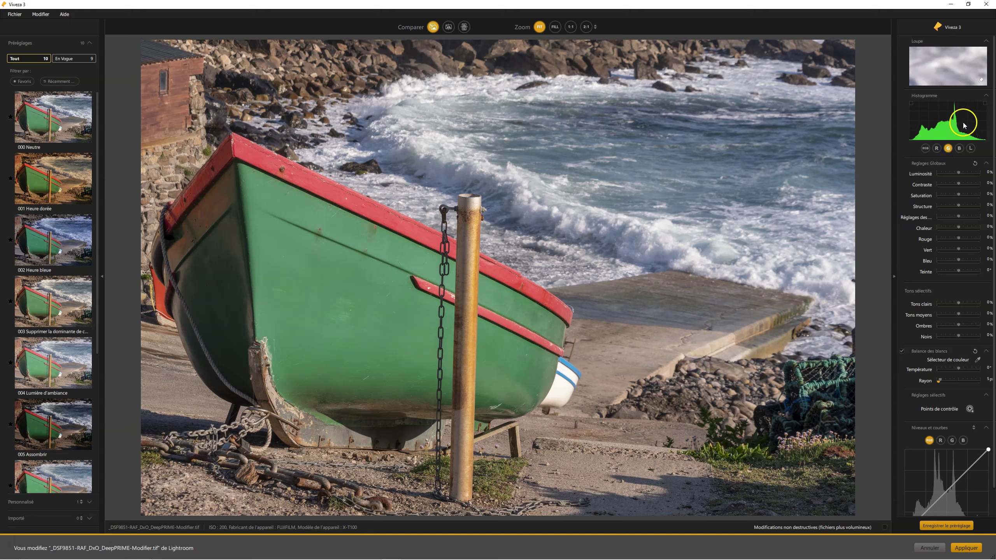
{"action": "left_click", "coordinate": [959, 149]}
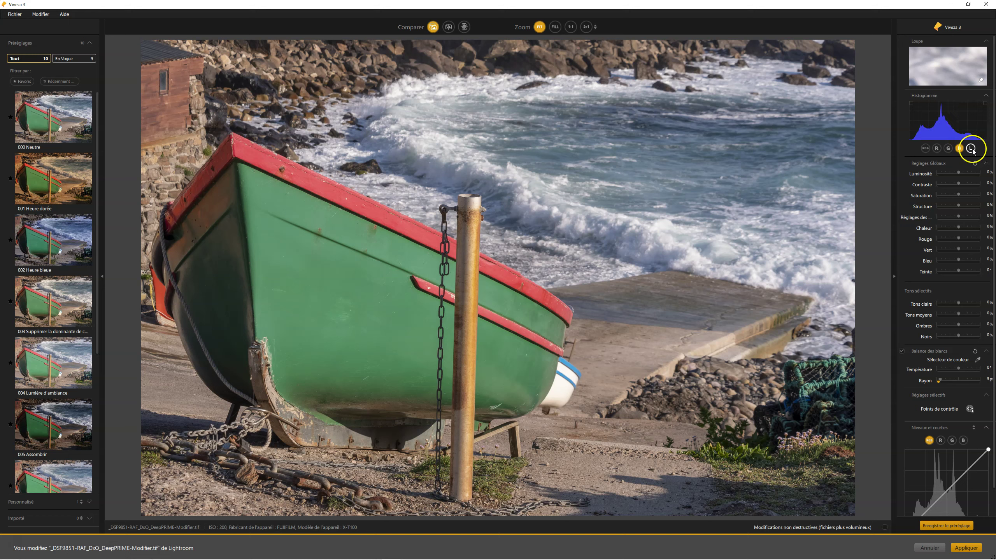
{"action": "left_click", "coordinate": [971, 149]}
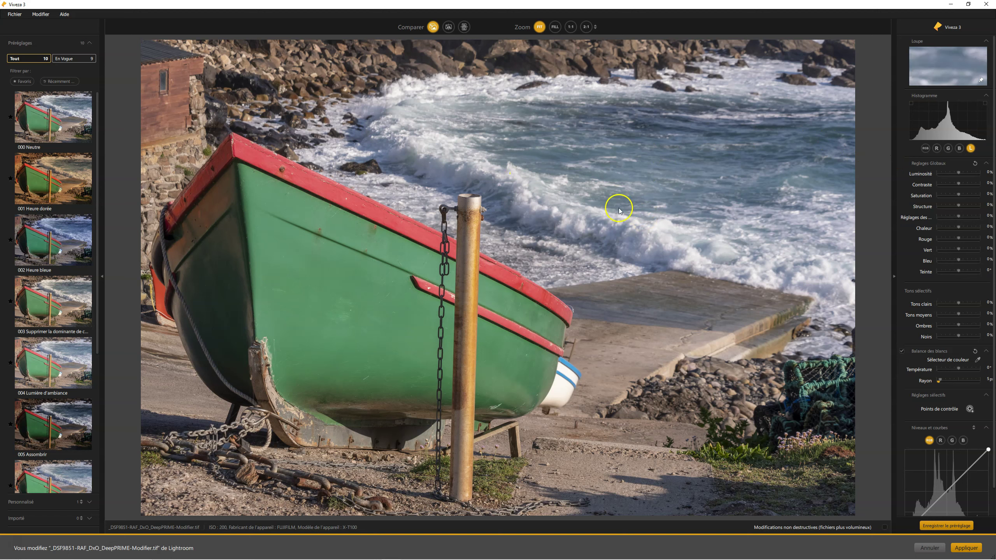
{"action": "left_click", "coordinate": [926, 148]}
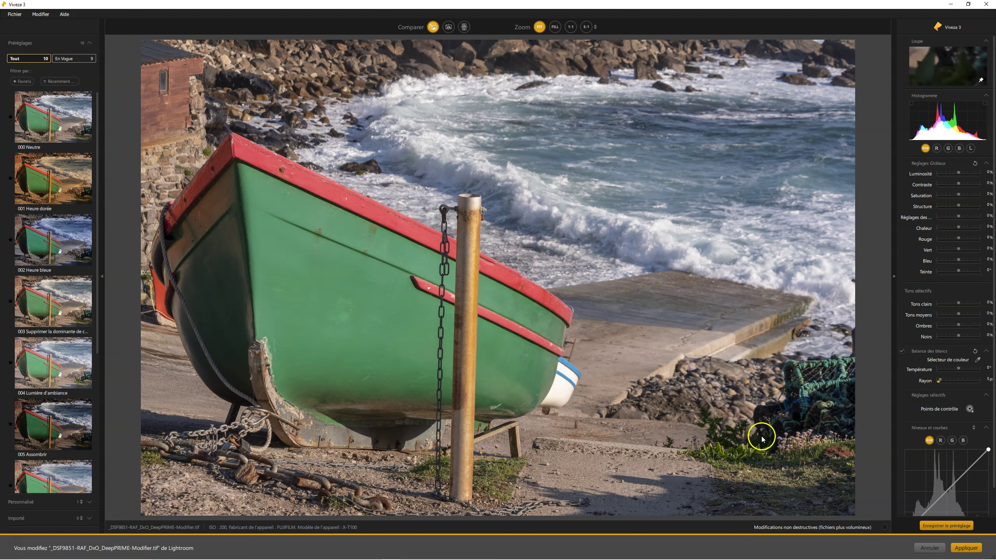
- Turn on the split before/after view and raise a midtone curve point to brighten the photo
{"action": "left_click", "coordinate": [449, 26]}
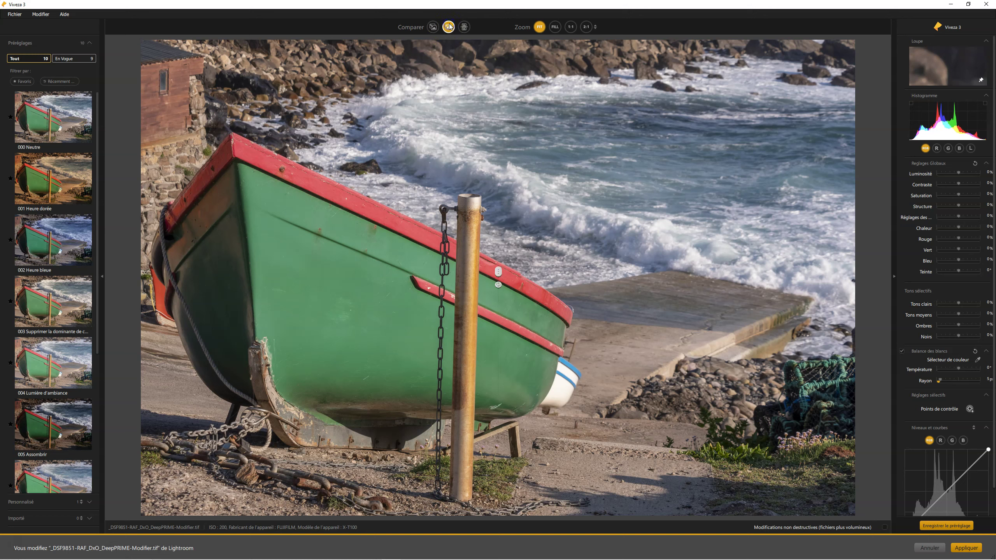
{"action": "left_click_drag", "start_coordinate": [672, 308], "coordinate": [555, 294]}
{"action": "left_click_drag", "start_coordinate": [948, 506], "coordinate": [943, 481]}
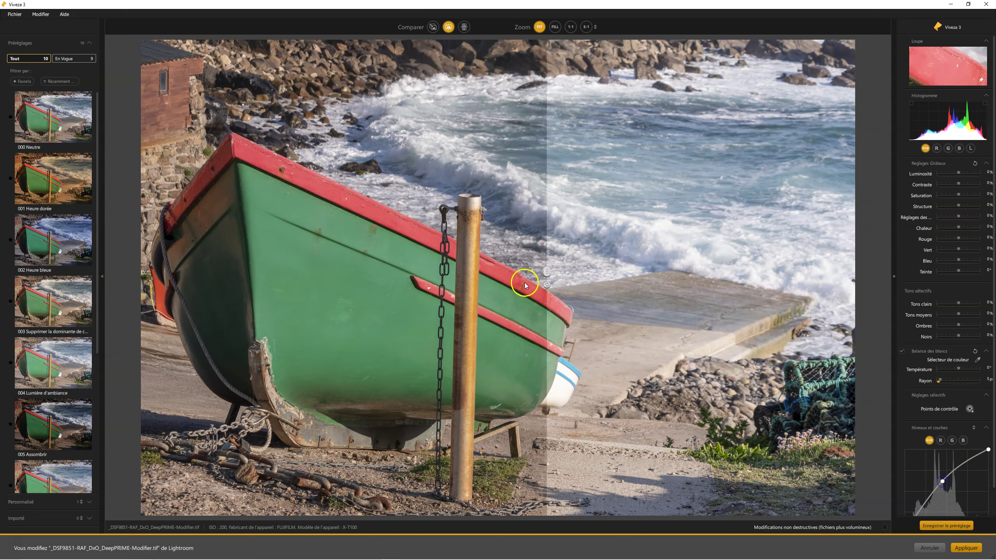
{"action": "left_click_drag", "start_coordinate": [548, 274], "coordinate": [470, 231]}
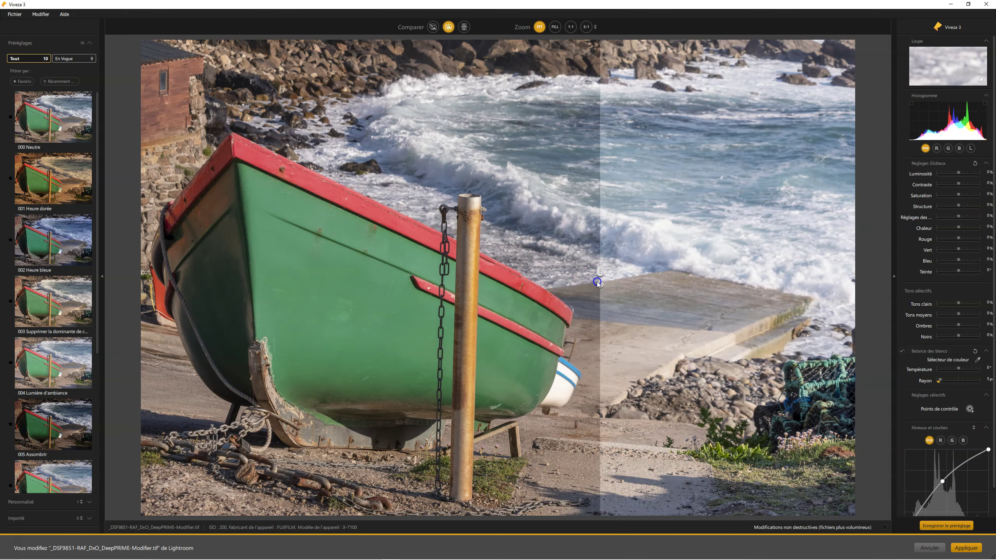
- Compare in stacked, split and toggle modes, then remove the midtone curve point
{"action": "left_click", "coordinate": [447, 32]}
{"action": "left_click", "coordinate": [458, 32]}
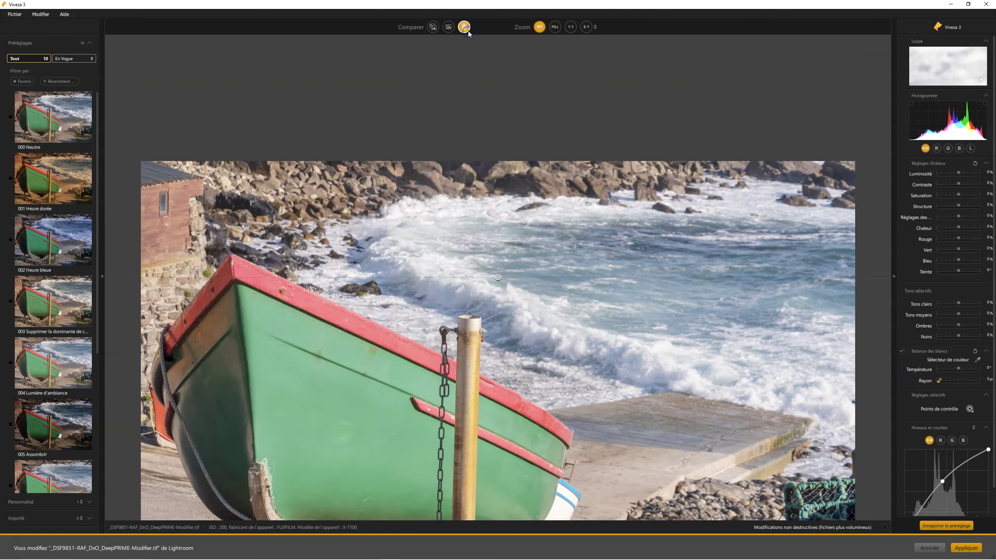
{"action": "left_click", "coordinate": [452, 30]}
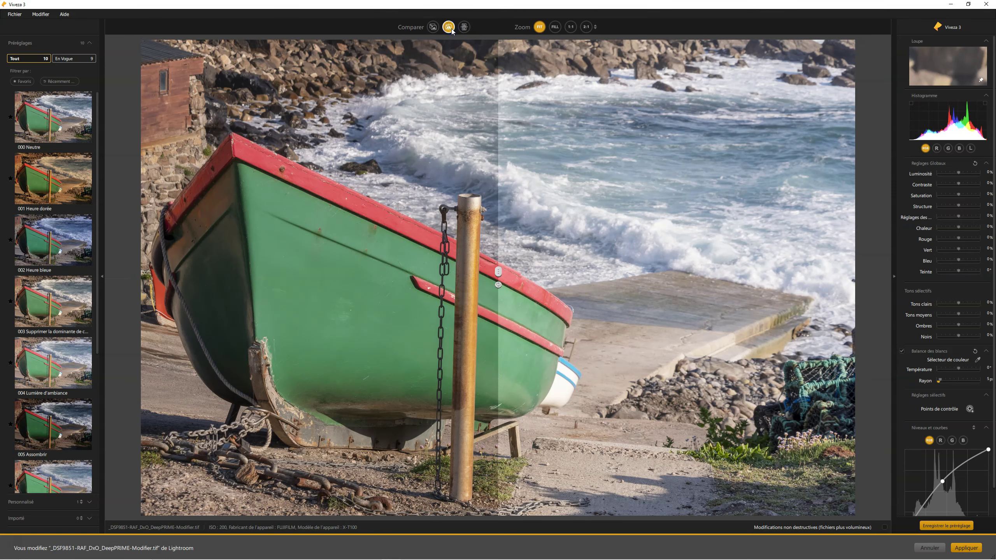
{"action": "left_click", "coordinate": [433, 28]}
{"action": "left_click", "coordinate": [434, 27]}
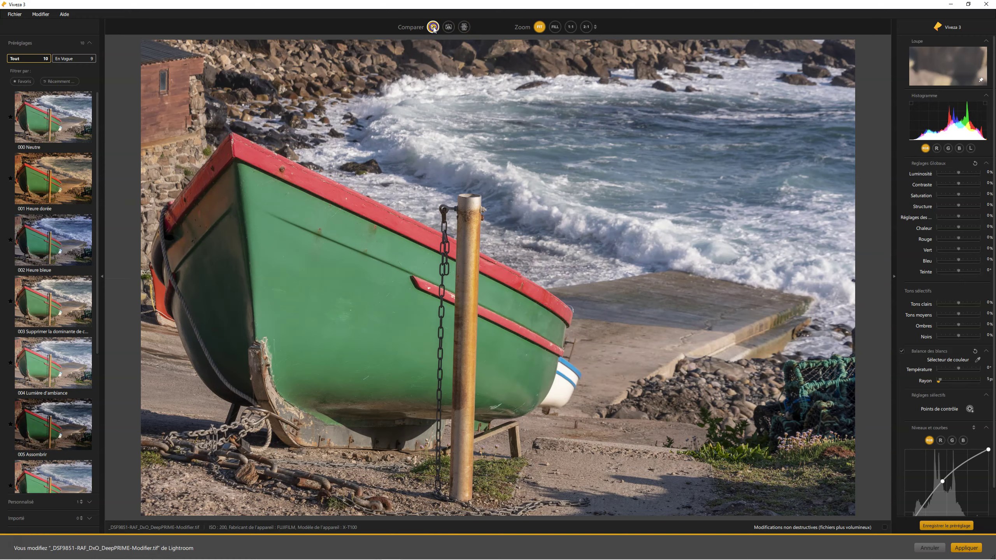
{"action": "left_click", "coordinate": [434, 28]}
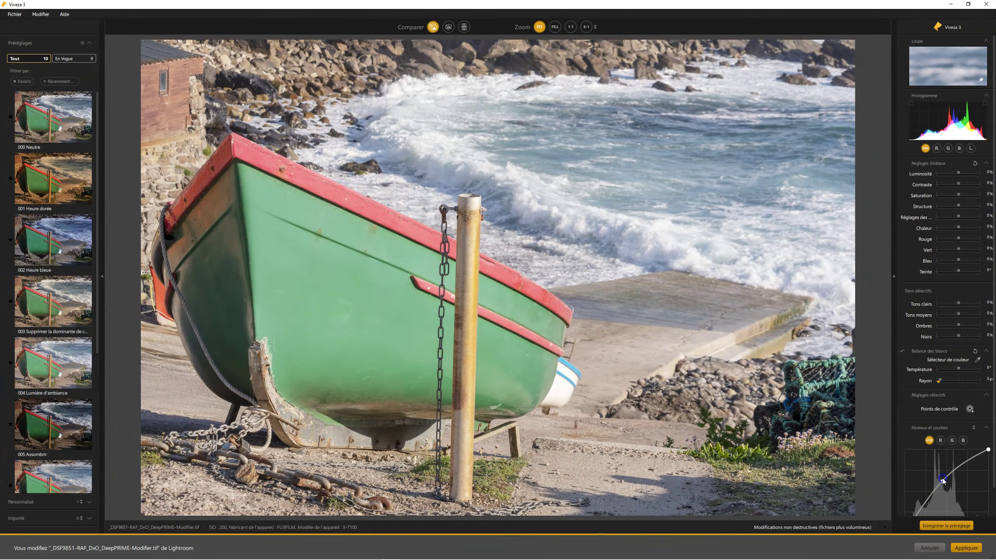
{"action": "double_click", "coordinate": [942, 482]}
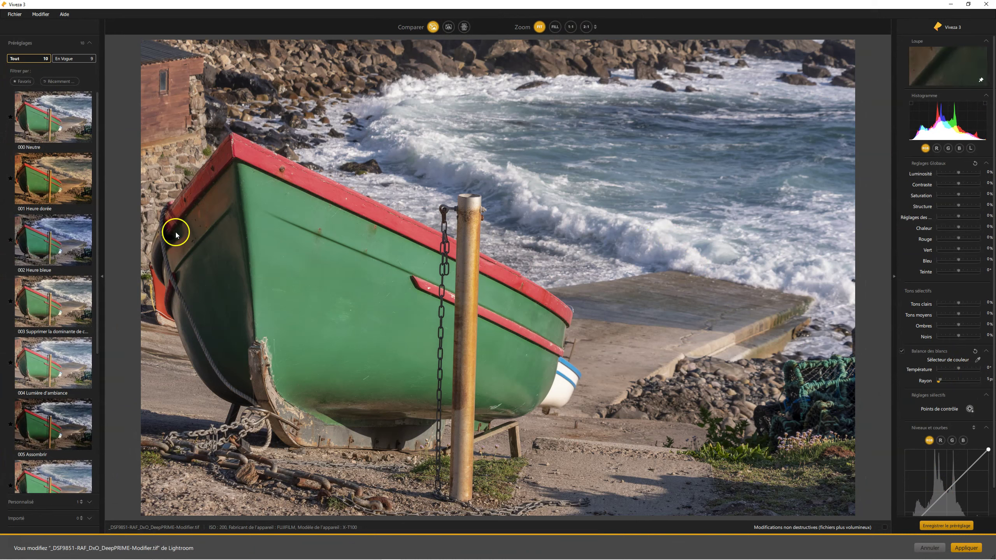
{"action": "left_click", "coordinate": [555, 26]}
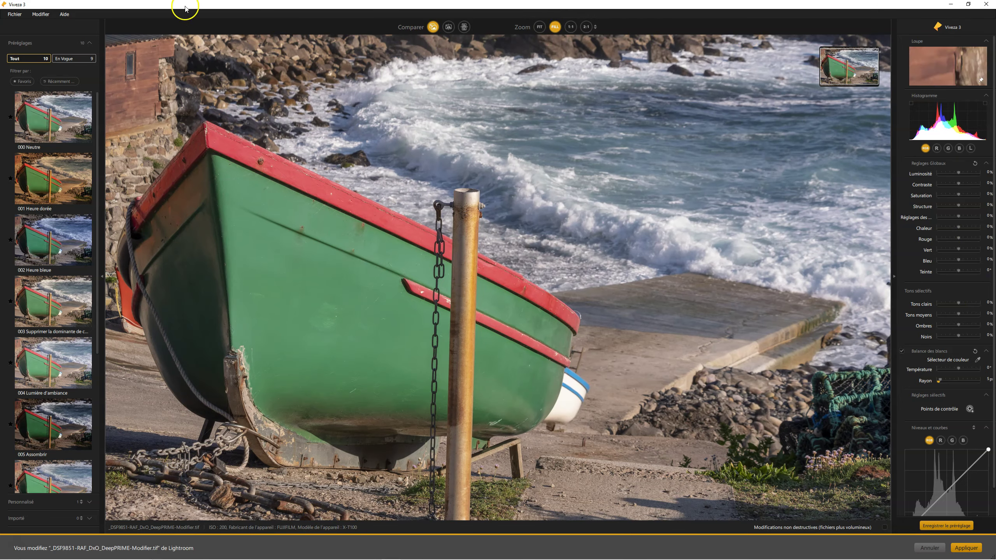
{"action": "left_click", "coordinate": [571, 27]}
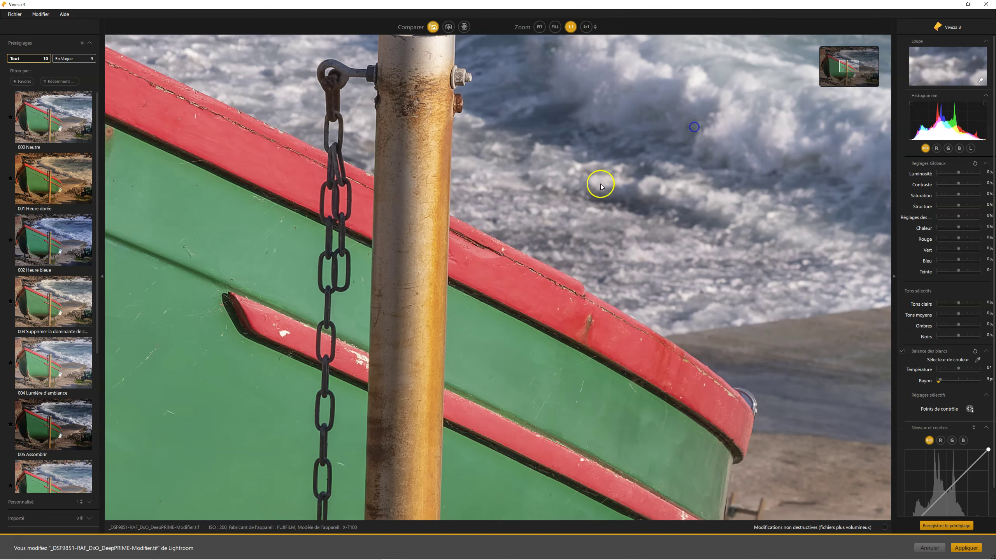
{"action": "left_click", "coordinate": [586, 27]}
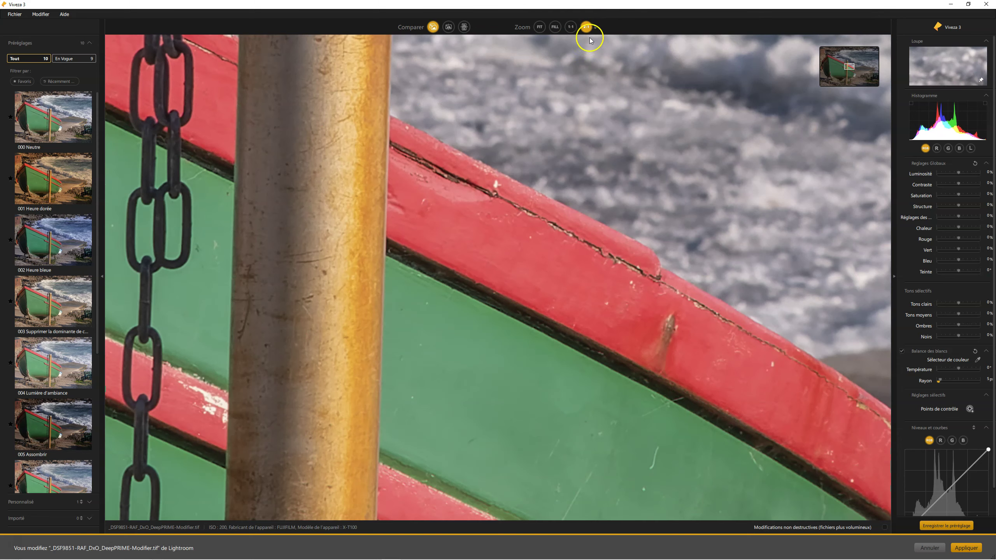
{"action": "left_click", "coordinate": [596, 27]}
{"action": "left_click", "coordinate": [594, 51]}
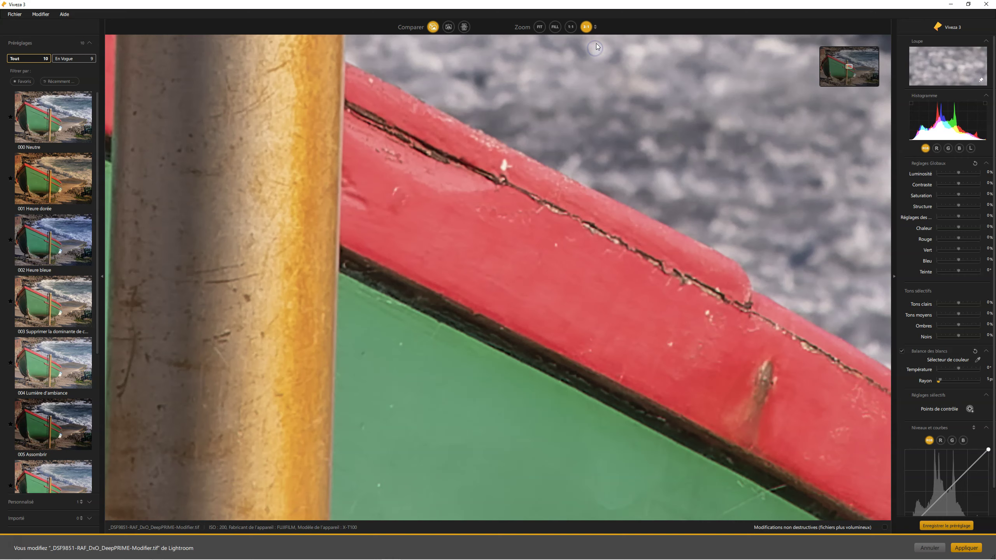
{"action": "left_click", "coordinate": [595, 27]}
{"action": "left_click", "coordinate": [593, 62]}
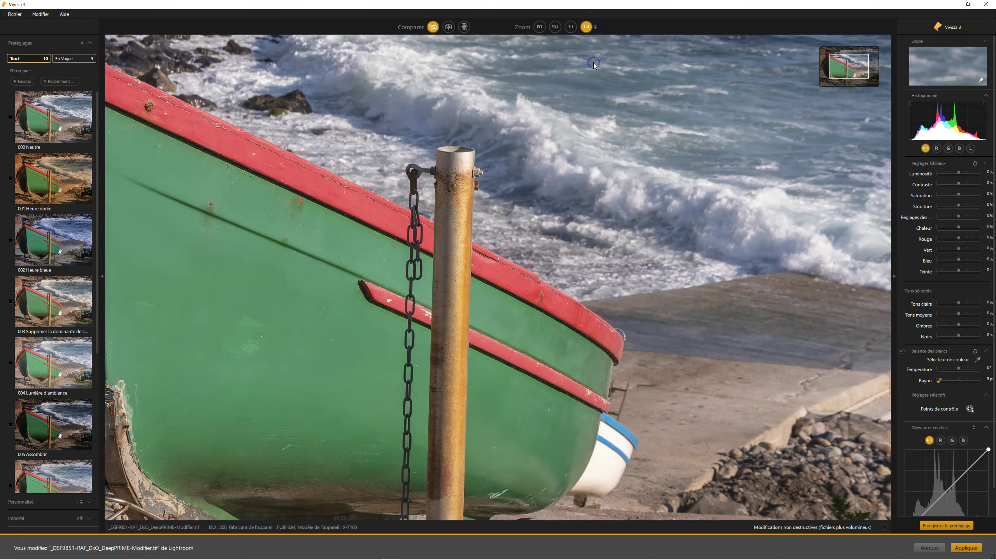
{"action": "left_click", "coordinate": [595, 27]}
{"action": "left_click", "coordinate": [593, 71]}
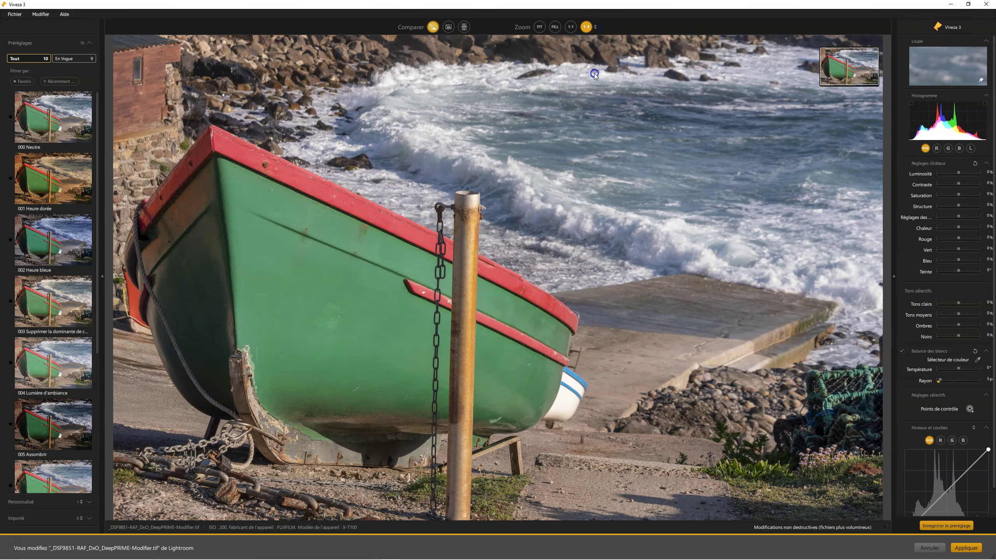
{"action": "left_click", "coordinate": [595, 27]}
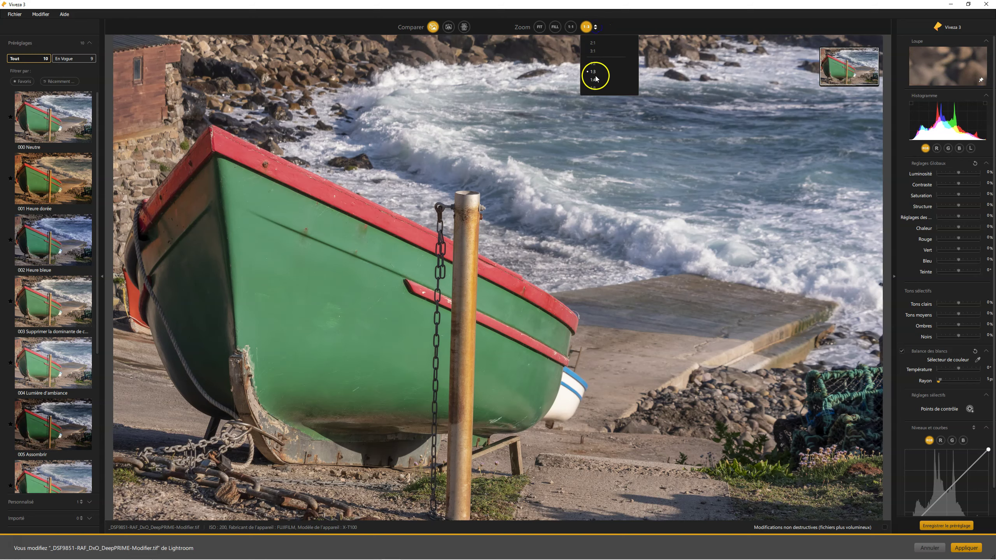
{"action": "left_click", "coordinate": [593, 79]}
{"action": "left_click", "coordinate": [595, 27]}
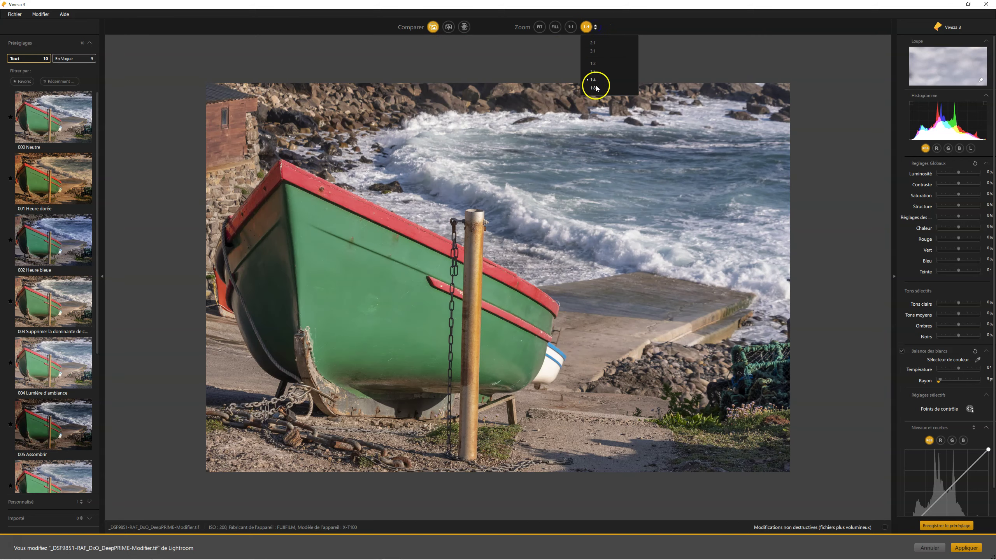
{"action": "left_click", "coordinate": [593, 88]}
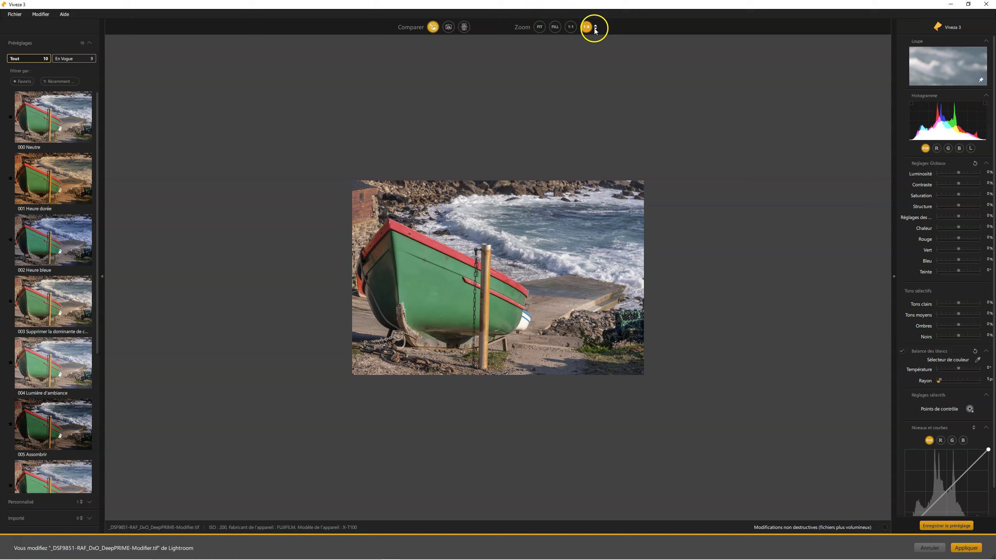
{"action": "left_click", "coordinate": [571, 27]}
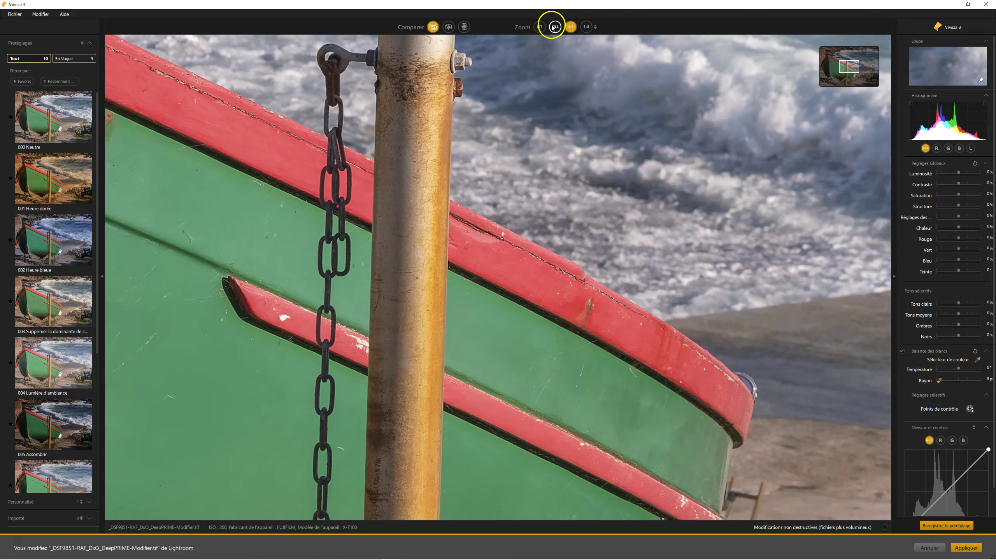
{"action": "left_click", "coordinate": [555, 27]}
{"action": "left_click", "coordinate": [538, 28]}
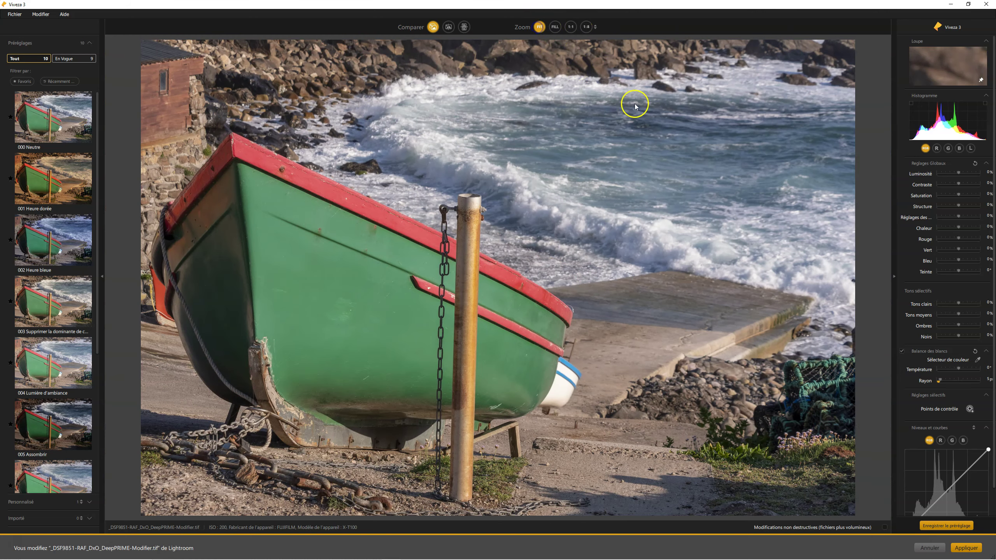
{"action": "left_click", "coordinate": [61, 138]}
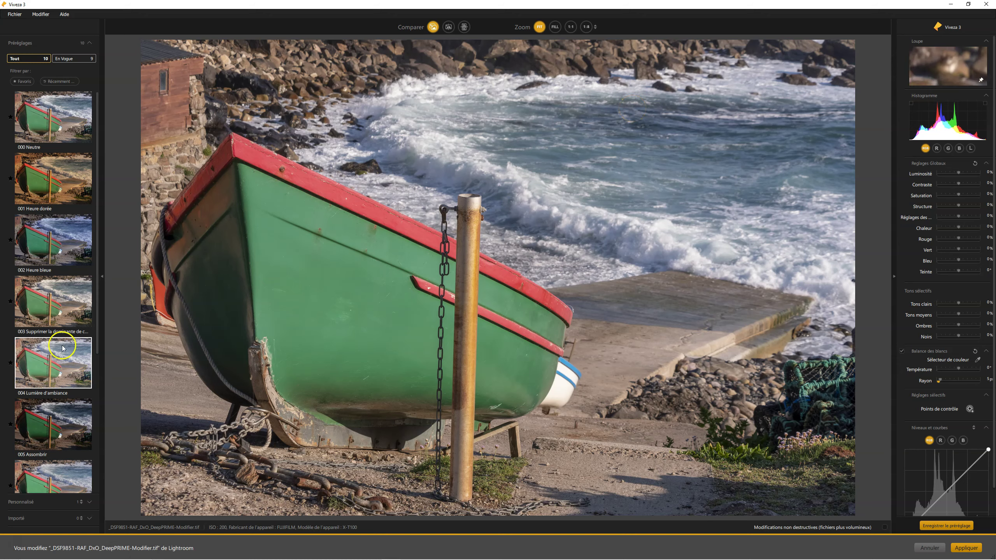
- Try the Neutre, Heure dorée, Heure bleue and Lumière d'ambiance presets, confirming each replacement
{"action": "left_click", "coordinate": [62, 132]}
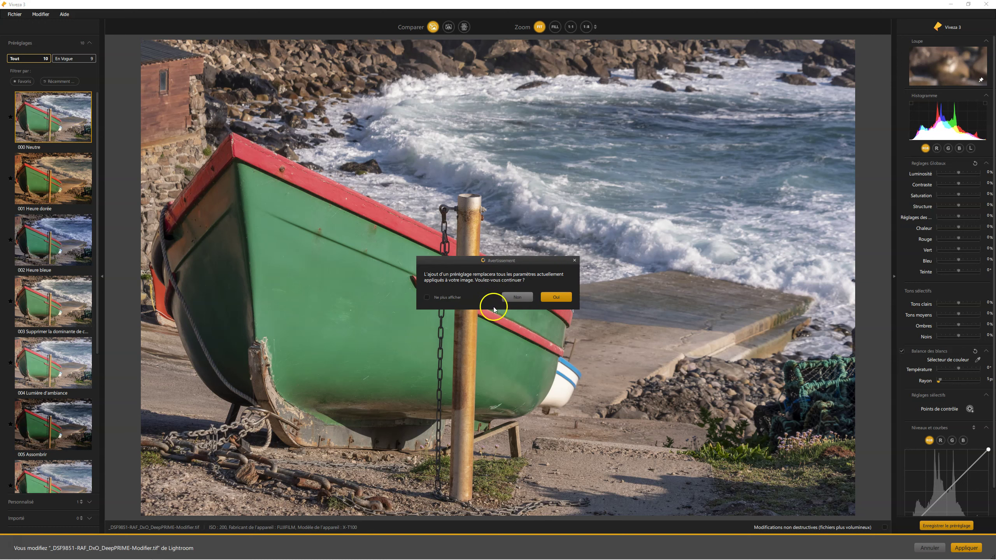
{"action": "left_click", "coordinate": [558, 297]}
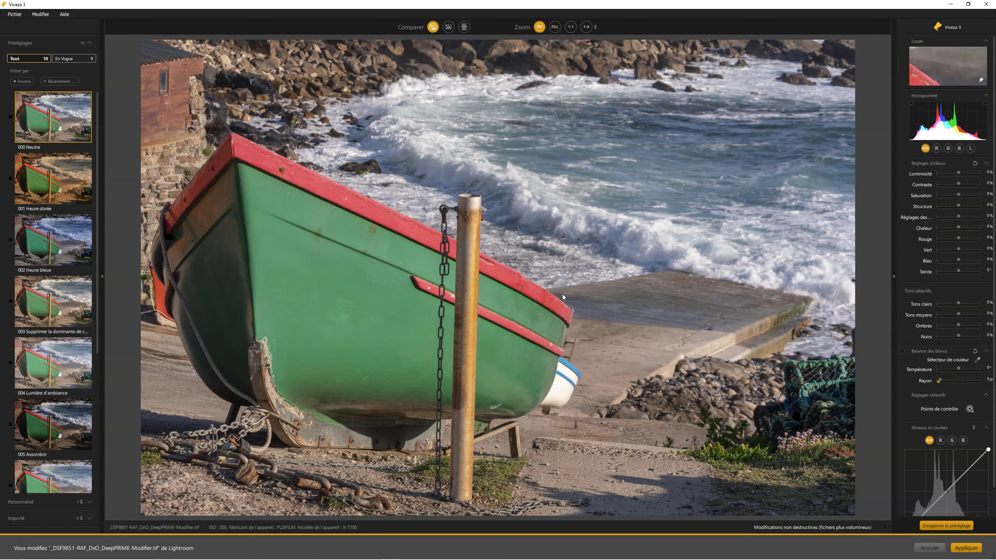
{"action": "left_click", "coordinate": [65, 179]}
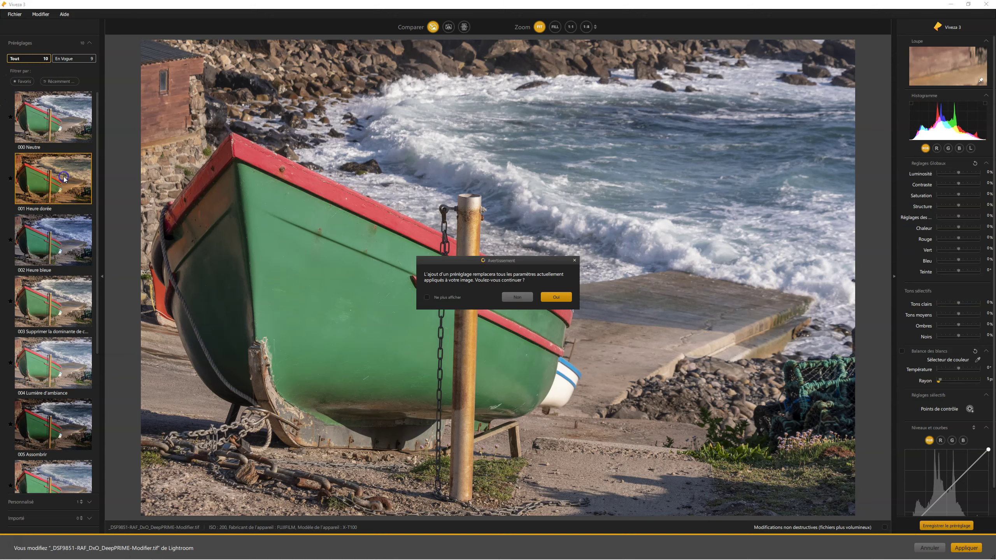
{"action": "left_click", "coordinate": [568, 299]}
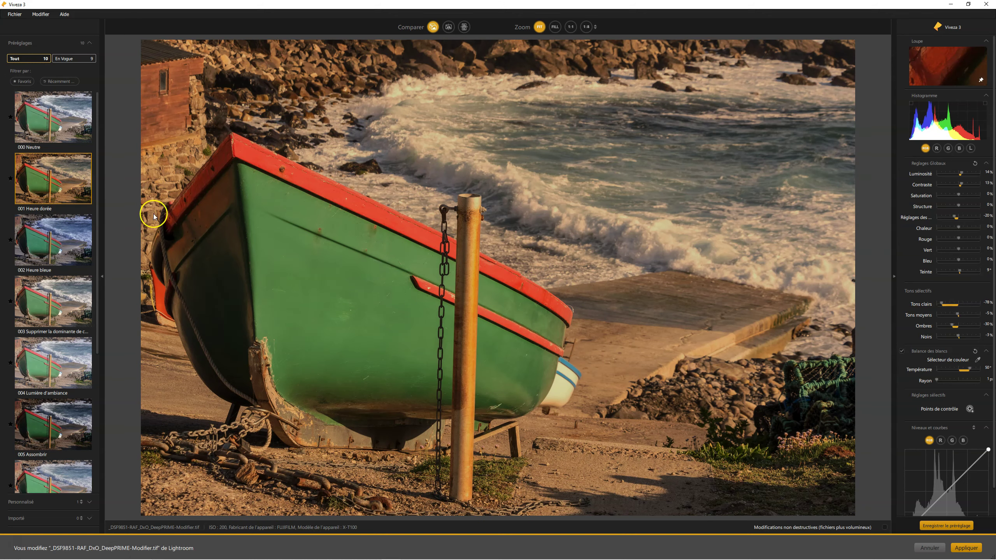
{"action": "left_click", "coordinate": [71, 245]}
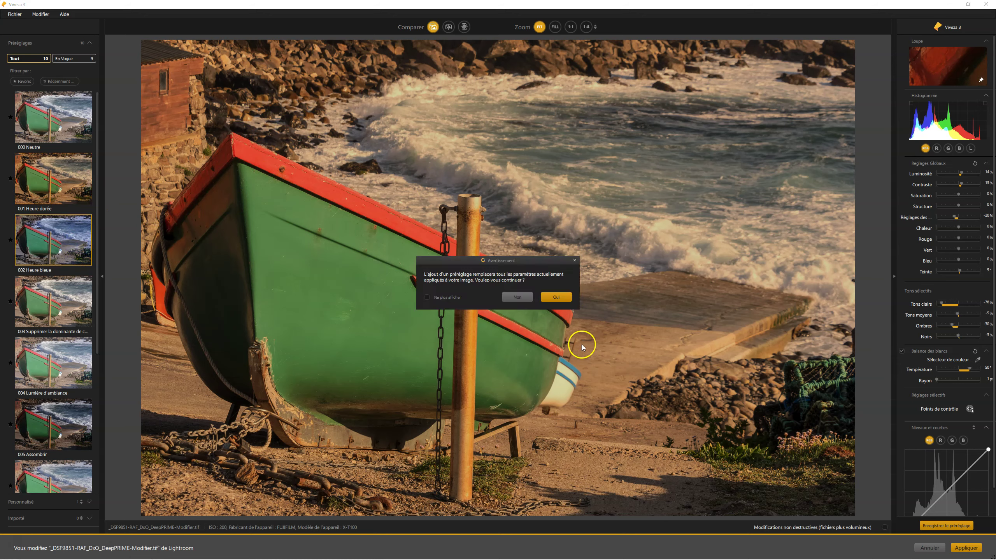
{"action": "left_click", "coordinate": [565, 297]}
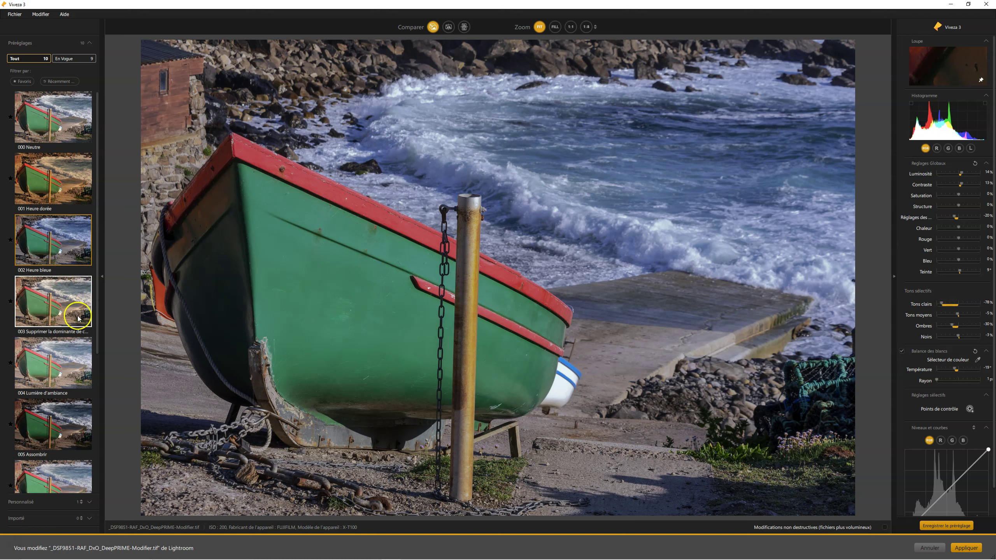
{"action": "left_click", "coordinate": [78, 367]}
{"action": "left_click", "coordinate": [561, 298]}
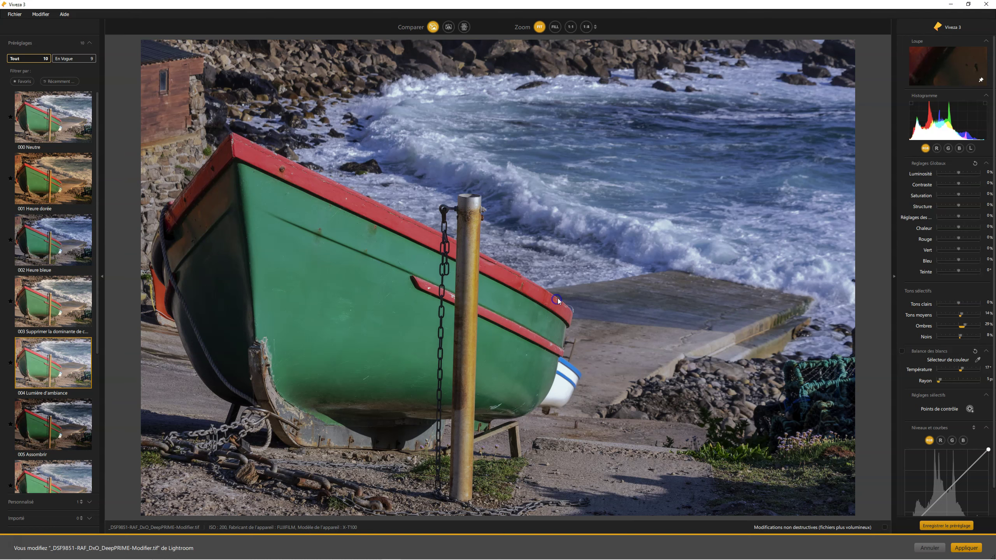
- Apply the 006 Ajustement tonal preset to the boat photo
{"action": "scroll", "coordinate": [73, 344], "scroll_direction": "down", "scroll_amount": 4}
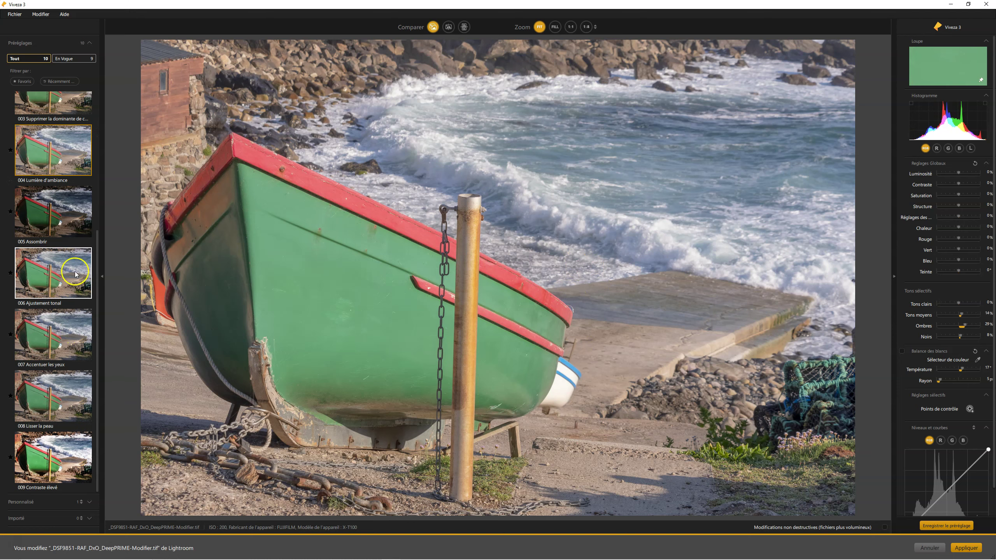
{"action": "left_click", "coordinate": [43, 252]}
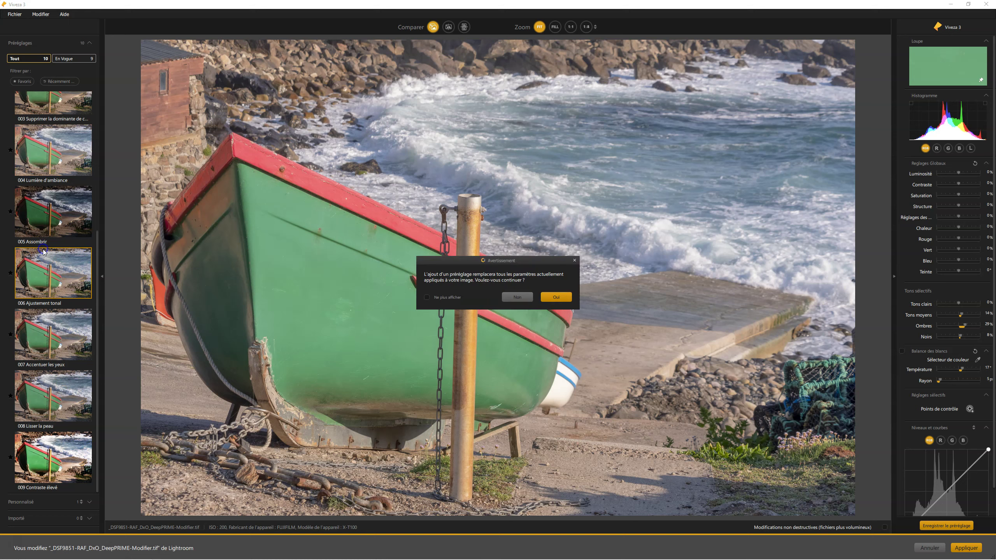
{"action": "left_click", "coordinate": [555, 298]}
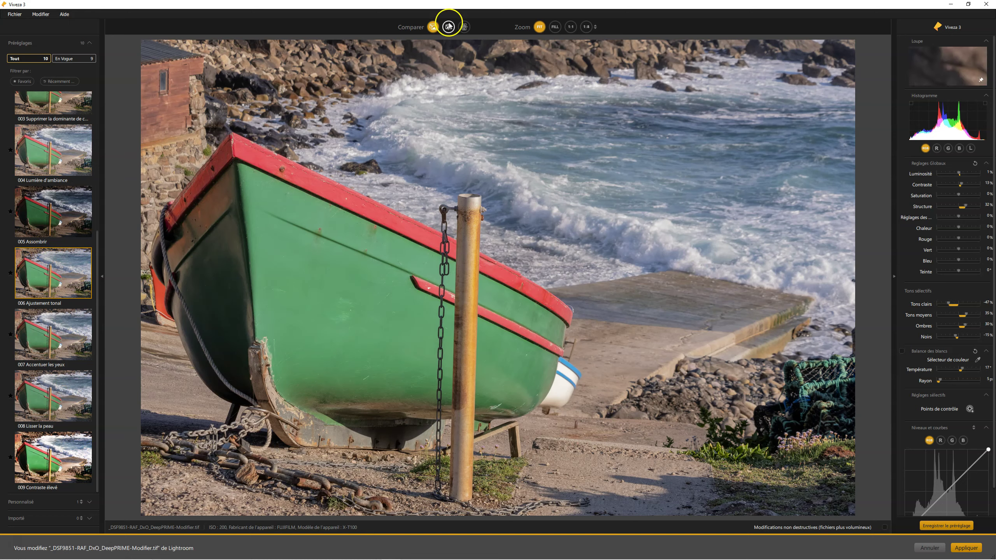
{"action": "left_click", "coordinate": [435, 27]}
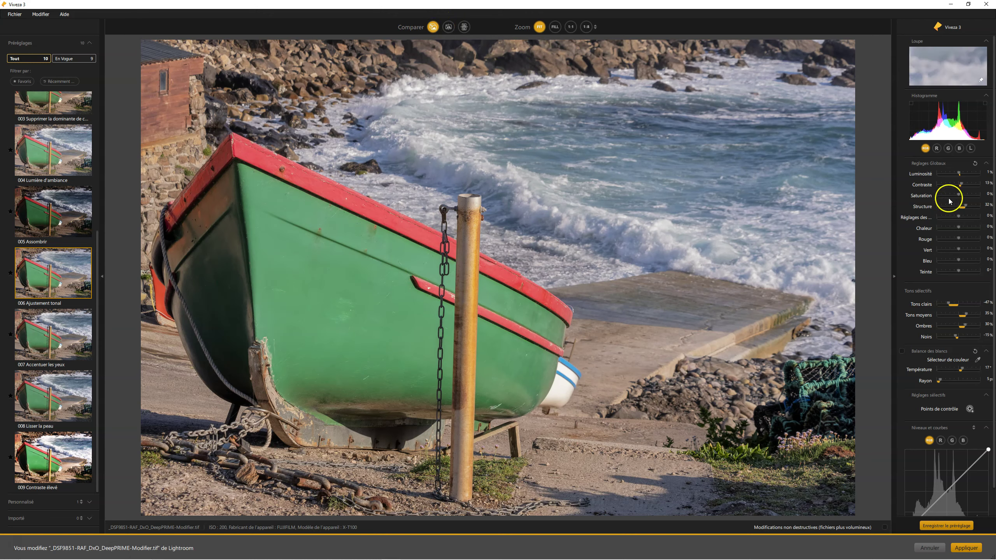
{"action": "left_click_drag", "start_coordinate": [962, 186], "coordinate": [967, 185]}
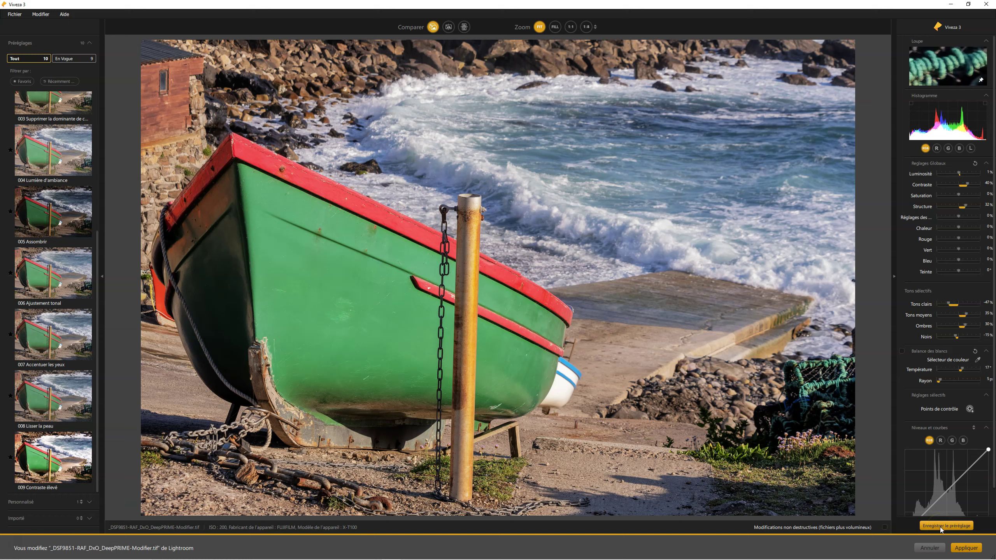
{"action": "scroll", "coordinate": [947, 484], "scroll_direction": "down", "scroll_amount": 1}
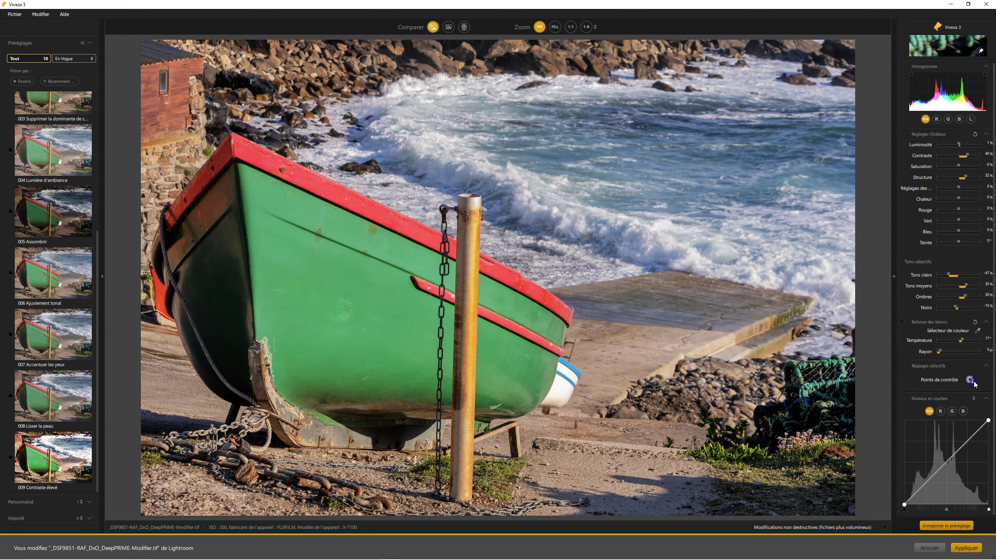
- Place three control points on the waves and group them together
{"action": "left_click", "coordinate": [556, 217]}
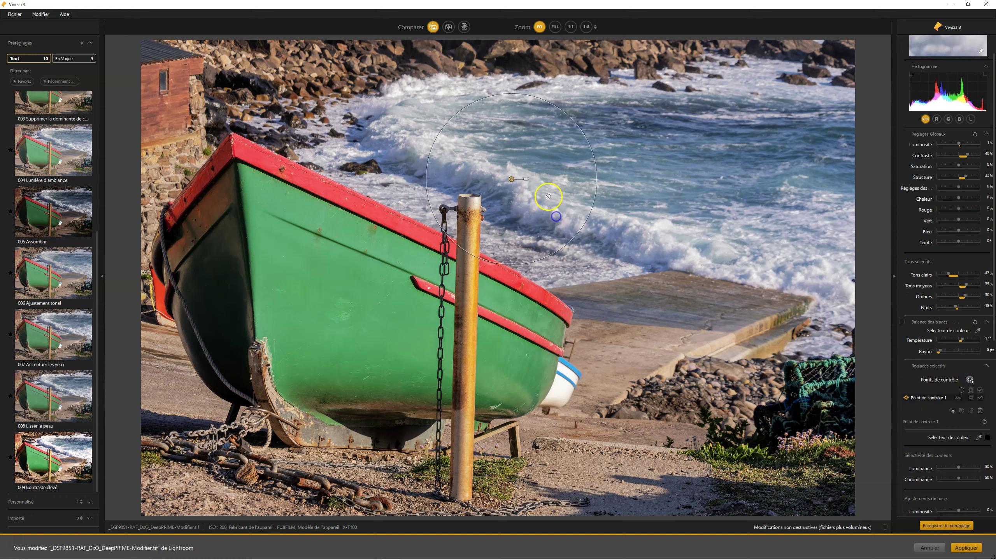
{"action": "left_click", "coordinate": [525, 181]}
{"action": "left_click_drag", "start_coordinate": [526, 186], "coordinate": [647, 200]}
{"action": "left_click", "coordinate": [798, 150]}
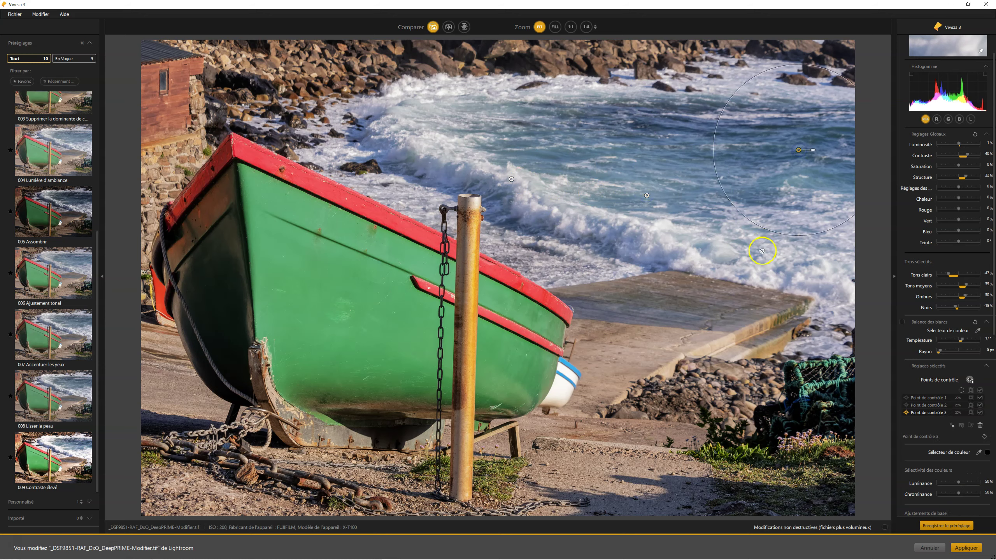
{"action": "left_click_drag", "start_coordinate": [412, 101], "coordinate": [857, 278]}
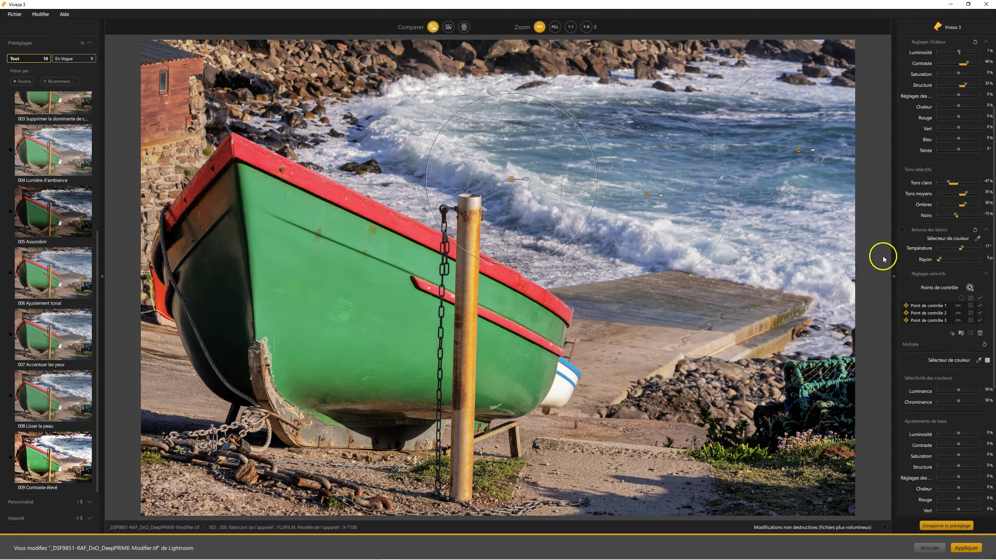
{"action": "left_click", "coordinate": [961, 333]}
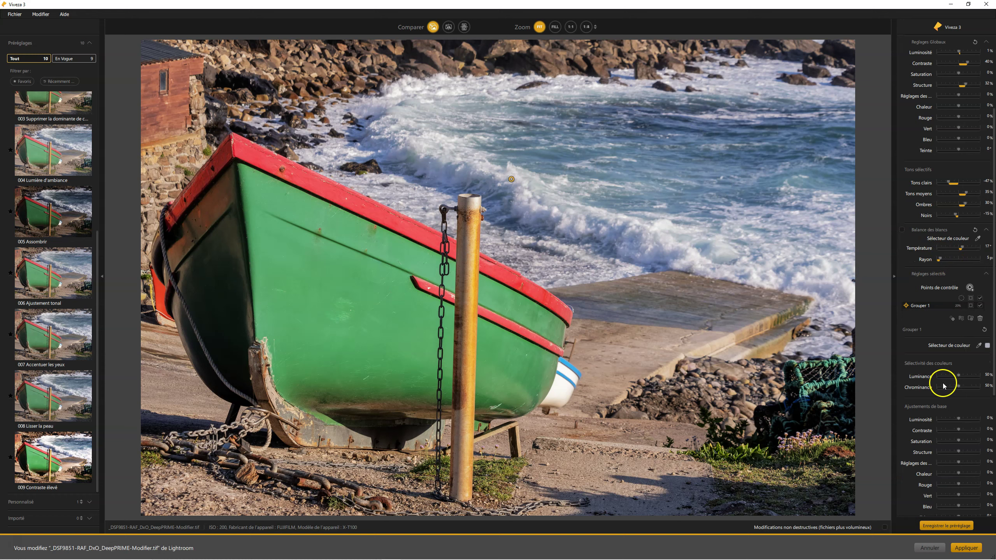
- Darken the grouped waves by 17% and set chrominance selectivity to 66%, checking the mask
{"action": "left_click_drag", "start_coordinate": [959, 422], "coordinate": [958, 421]}
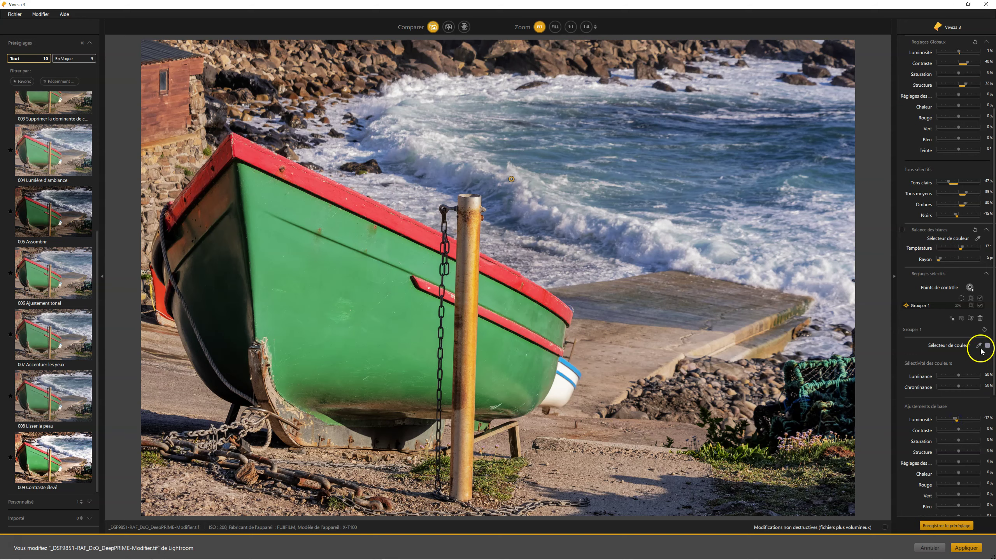
{"action": "left_click", "coordinate": [971, 299]}
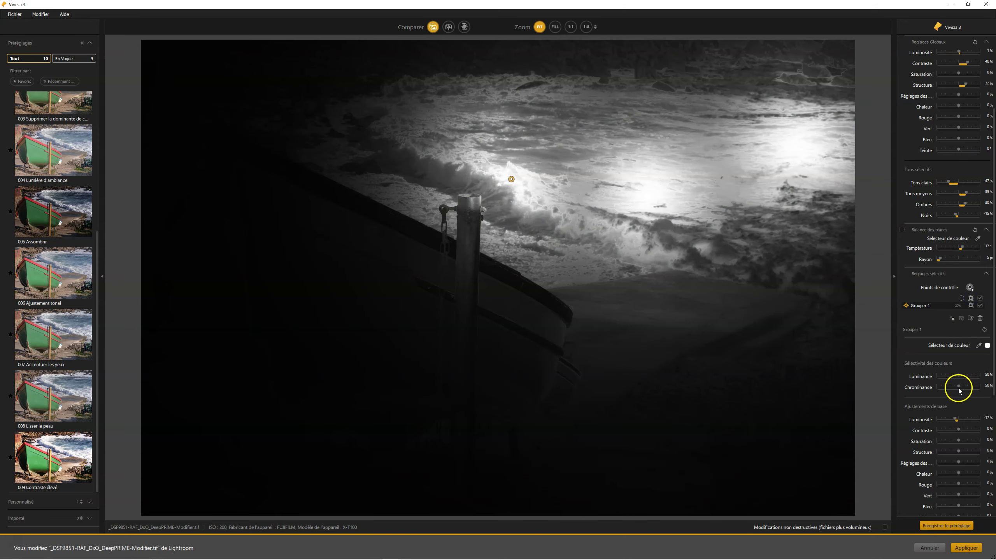
{"action": "left_click_drag", "start_coordinate": [964, 388], "coordinate": [966, 389]}
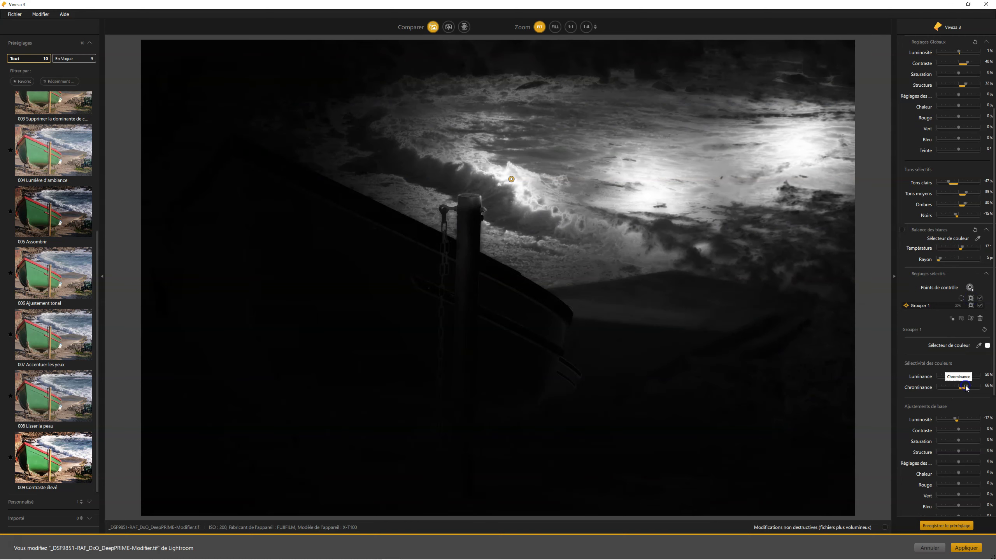
{"action": "left_click_drag", "start_coordinate": [964, 377], "coordinate": [959, 377]}
{"action": "left_click", "coordinate": [959, 397]}
{"action": "left_click", "coordinate": [970, 301]}
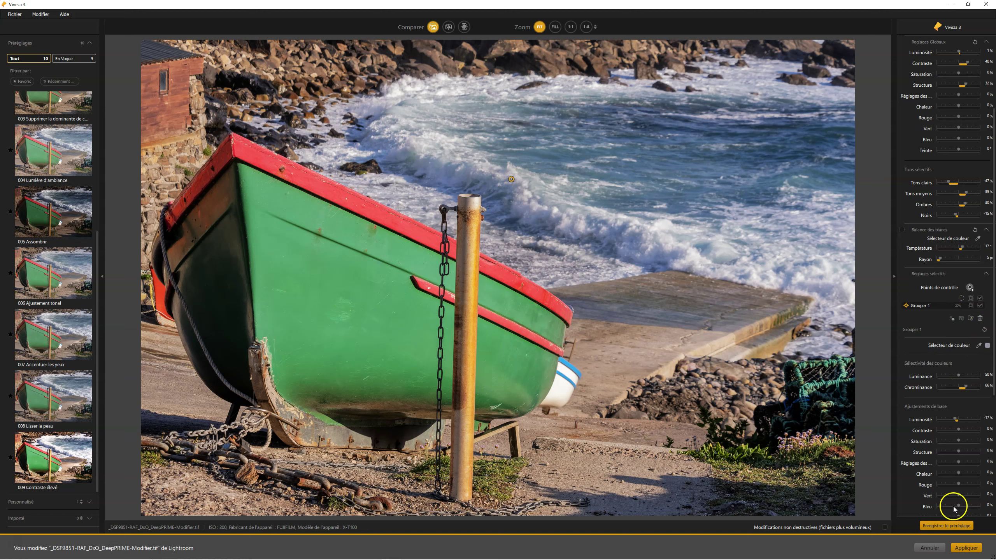
- Save the look as preset 01 and apply the Viveza edits back to Lightroom
{"action": "left_click", "coordinate": [950, 527]}
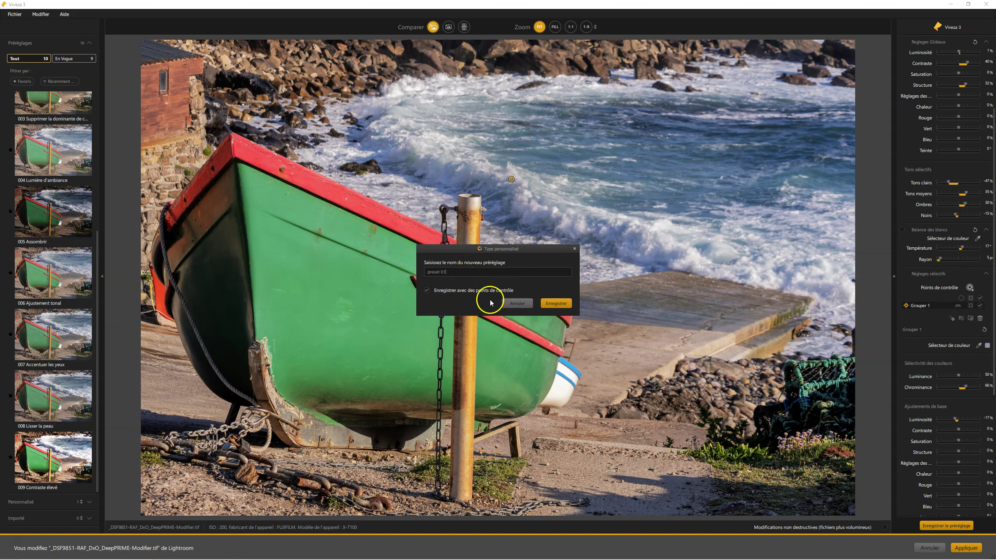
{"action": "left_click", "coordinate": [568, 305]}
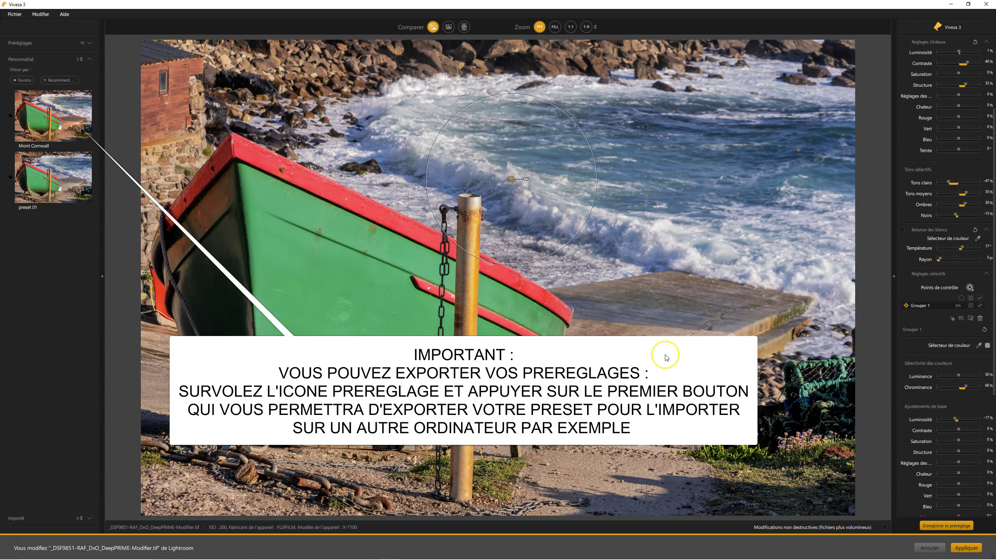
{"action": "left_click", "coordinate": [966, 548]}
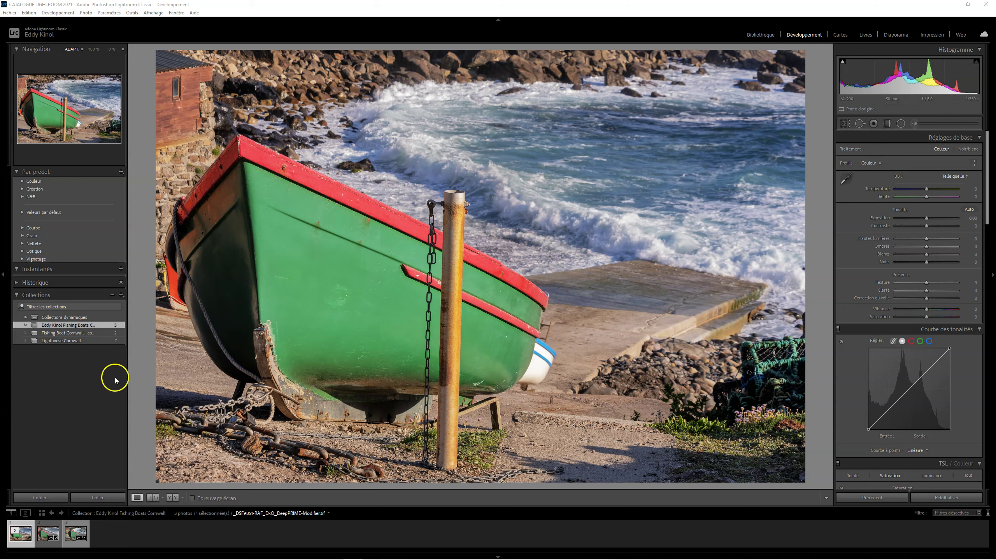
- Open the Fishing Boat Cornwall collection from the Collections panel
{"action": "left_click", "coordinate": [98, 364]}
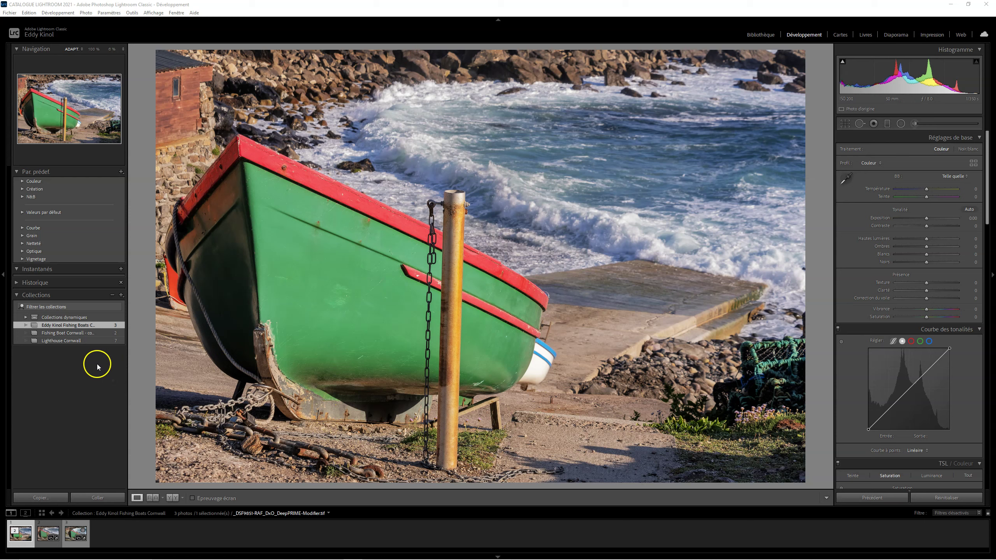
{"action": "left_click", "coordinate": [72, 333]}
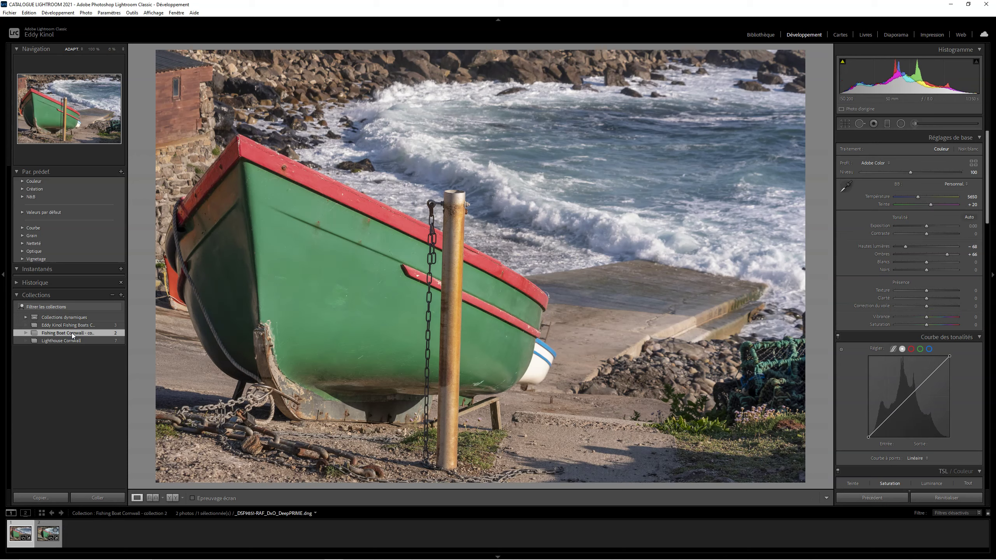
- Send the photo to Color Efex Pro 4 as a copy in Adobe RVB (1998)
{"action": "right_click", "coordinate": [20, 528]}
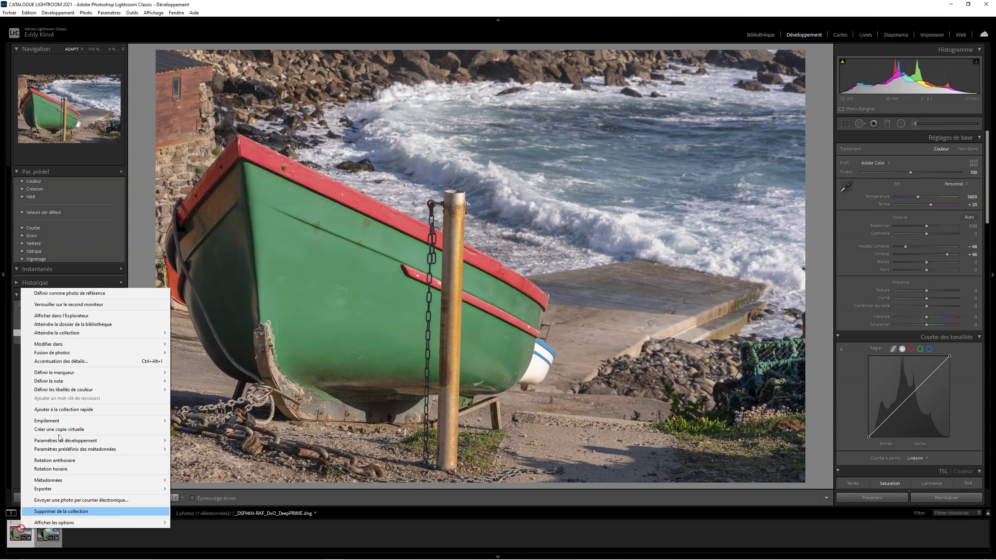
{"action": "mouse_move", "coordinate": [49, 344]}
{"action": "left_click", "coordinate": [262, 103]}
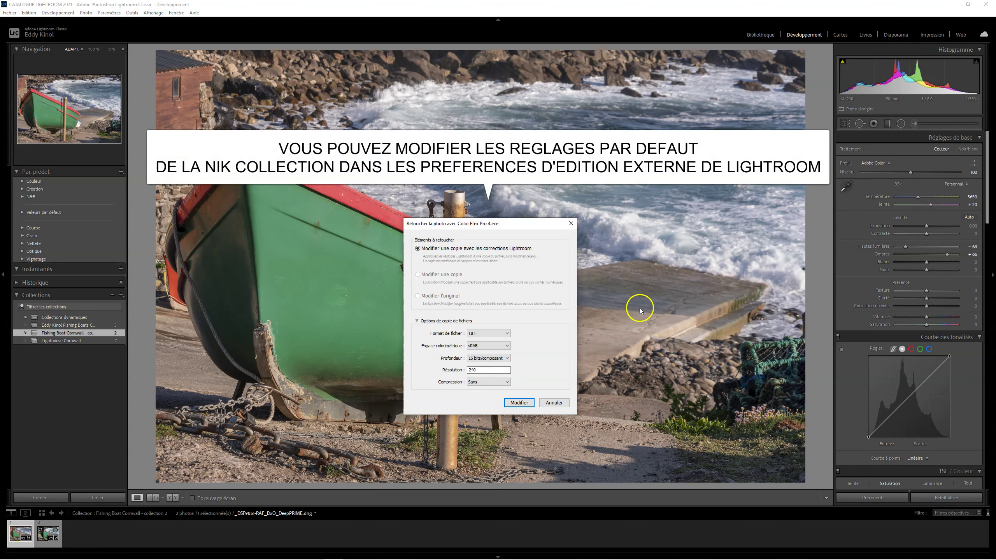
{"action": "left_click", "coordinate": [487, 346]}
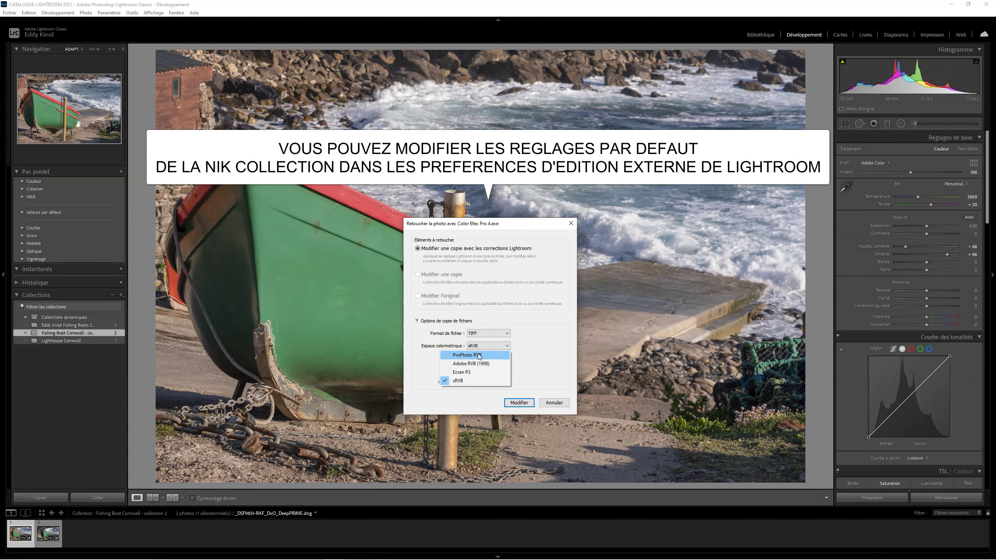
{"action": "left_click", "coordinate": [478, 364]}
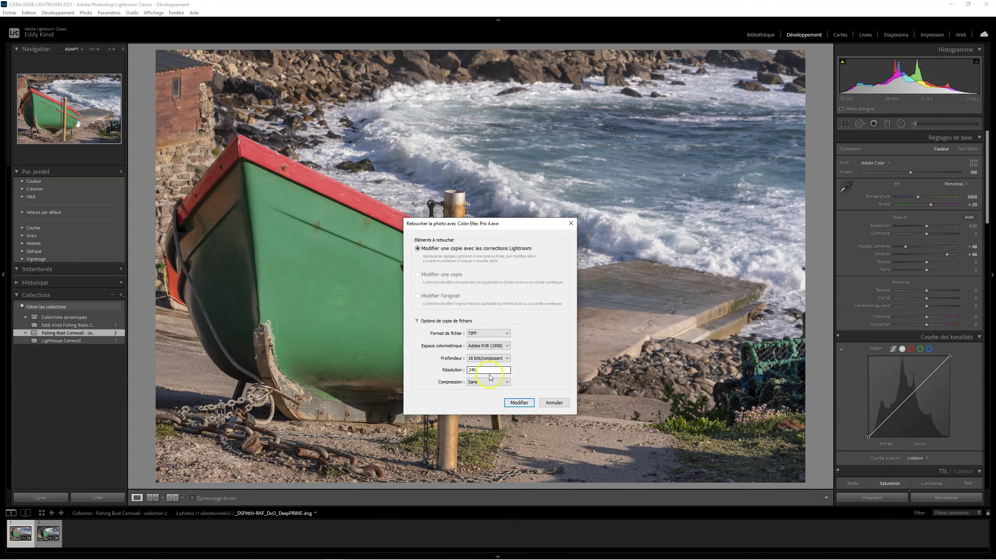
{"action": "left_click", "coordinate": [519, 403]}
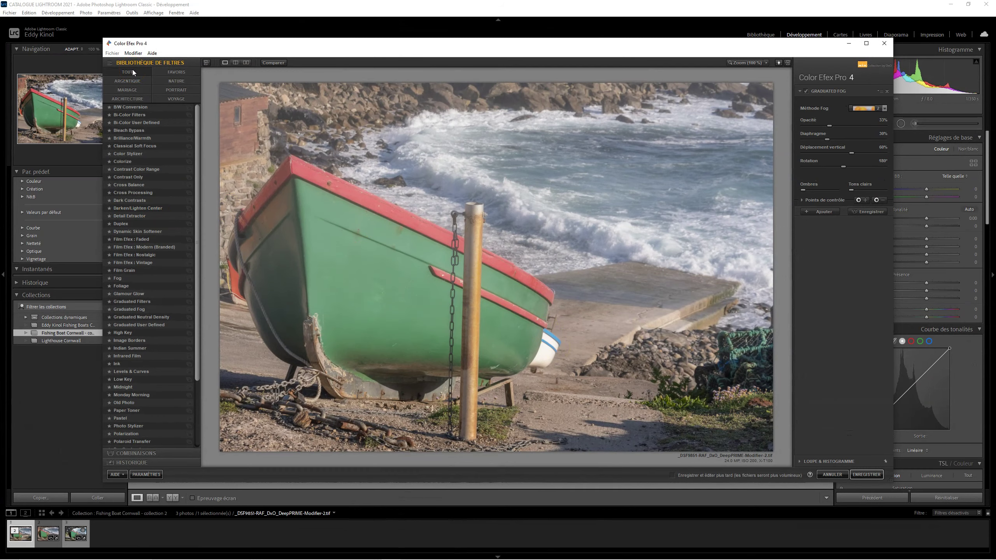
- In the VOYAGE category, preview Dark Contrasts, Detail Extractor, Film Efex: Faded and Nostalgic
{"action": "left_click", "coordinate": [176, 98]}
{"action": "left_click", "coordinate": [130, 131]}
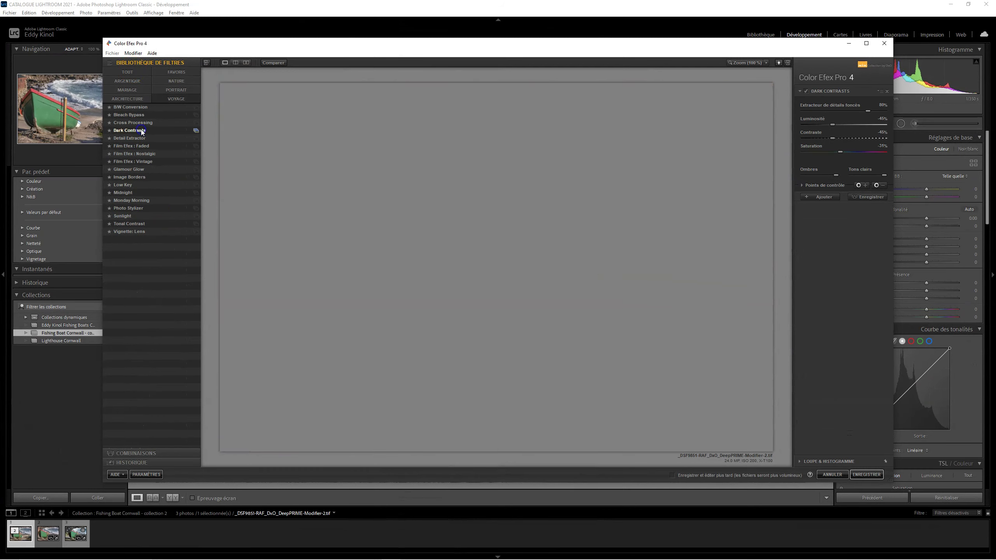
{"action": "left_click", "coordinate": [140, 138]}
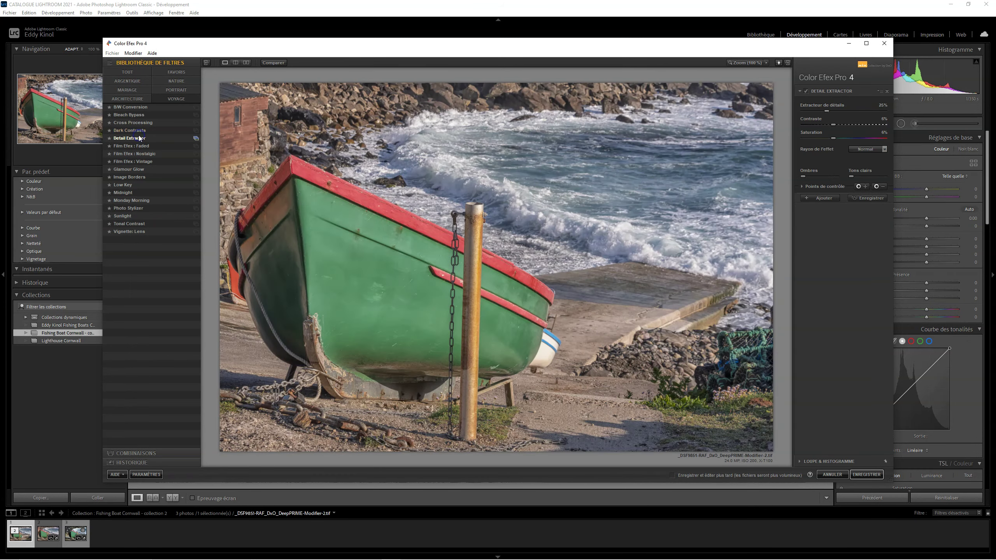
{"action": "left_click", "coordinate": [137, 146]}
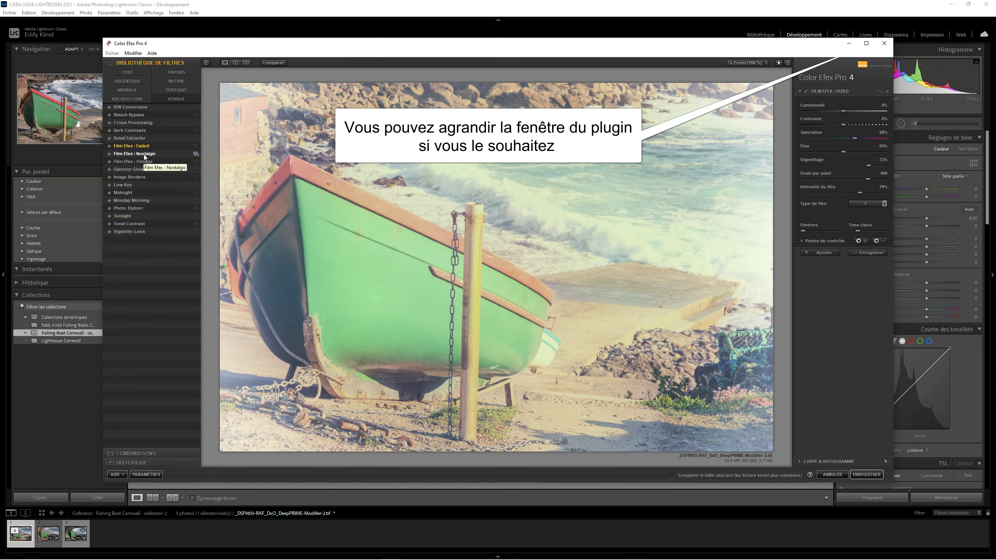
{"action": "left_click", "coordinate": [144, 154]}
- Apply Film Efex: Vintage with -5% brightness and save it back to Lightroom
{"action": "left_click", "coordinate": [142, 161]}
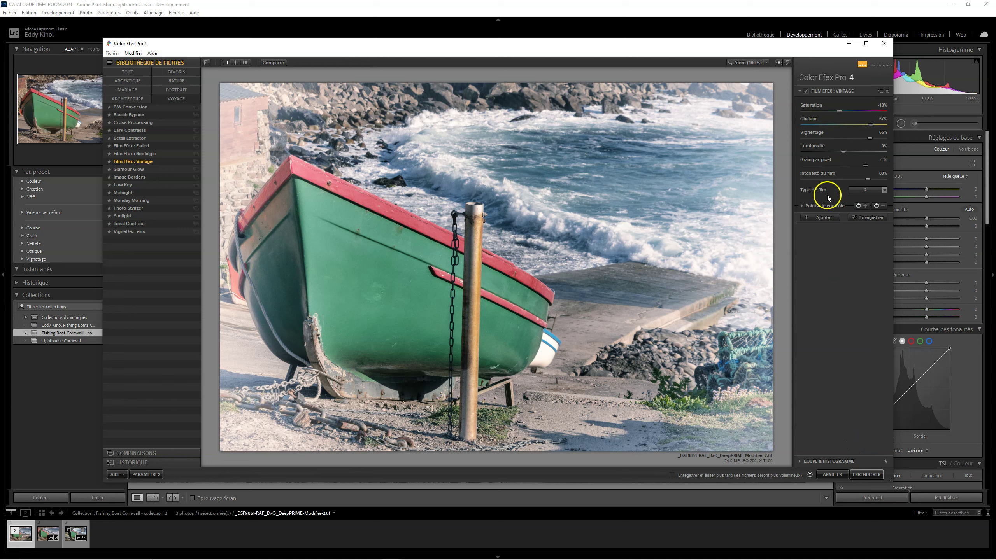
{"action": "left_click_drag", "start_coordinate": [846, 153], "coordinate": [842, 153]}
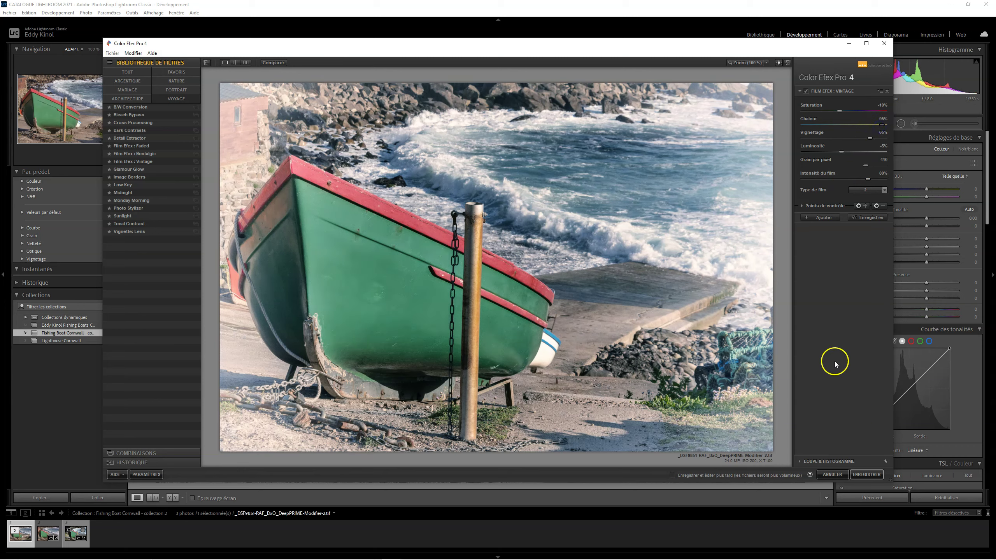
{"action": "left_click", "coordinate": [865, 475]}
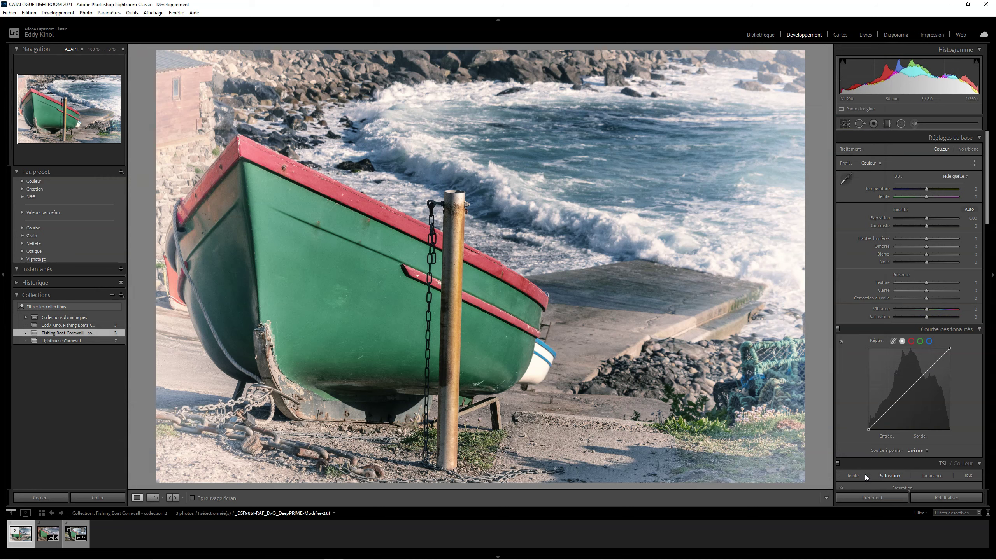
- Send the vintage photo to Analog Efex Pro 2, editing the original file
{"action": "right_click", "coordinate": [29, 537]}
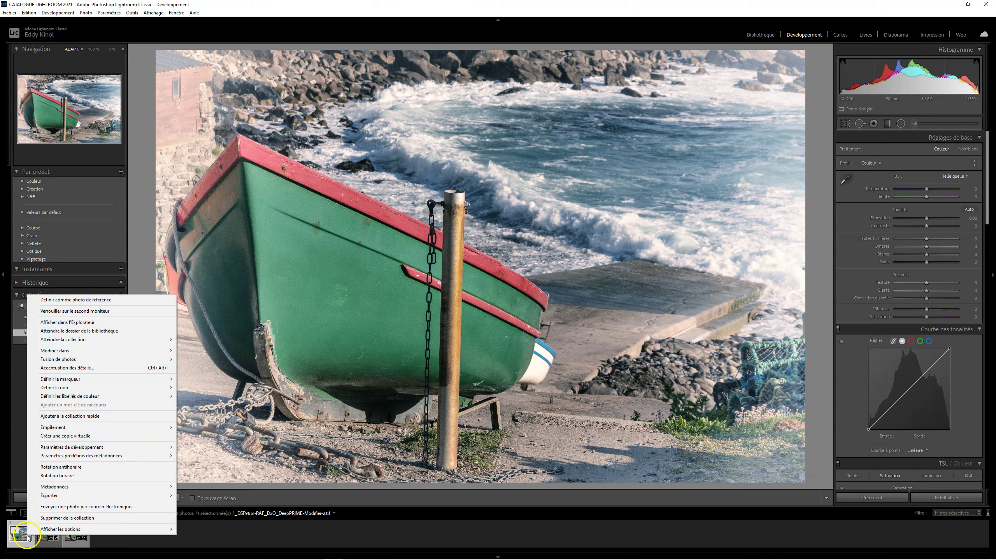
{"action": "mouse_move", "coordinate": [55, 351]}
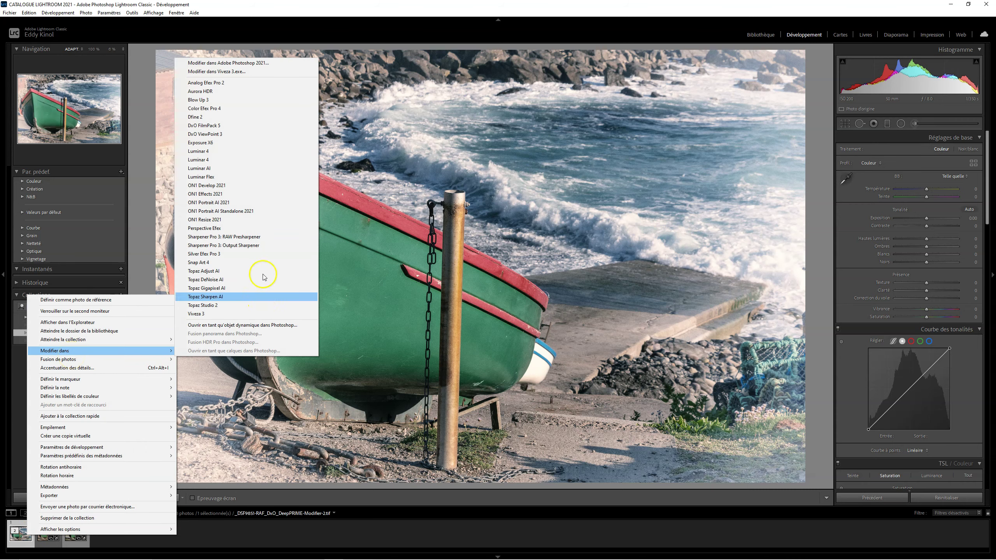
{"action": "left_click", "coordinate": [241, 84]}
{"action": "left_click", "coordinate": [418, 301]}
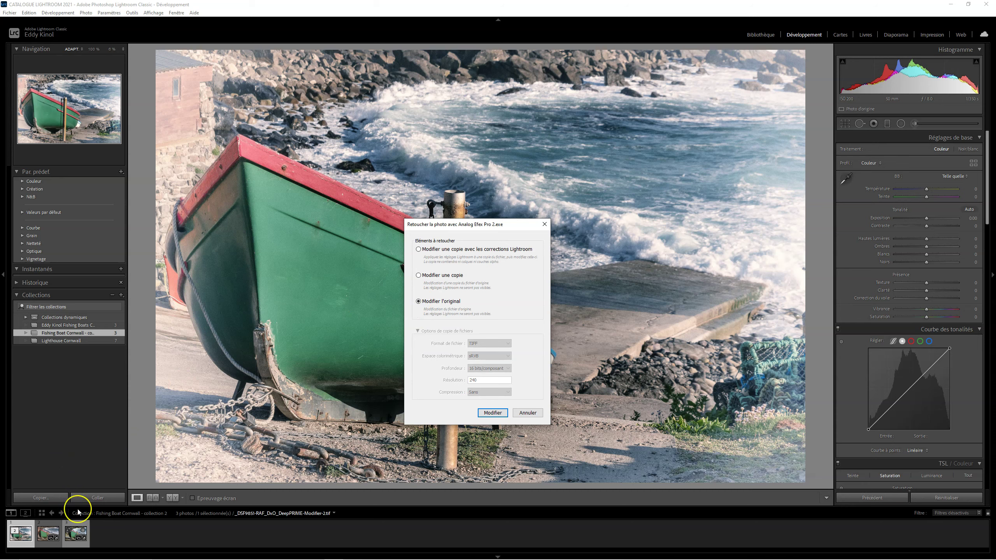
{"action": "left_click", "coordinate": [493, 412]}
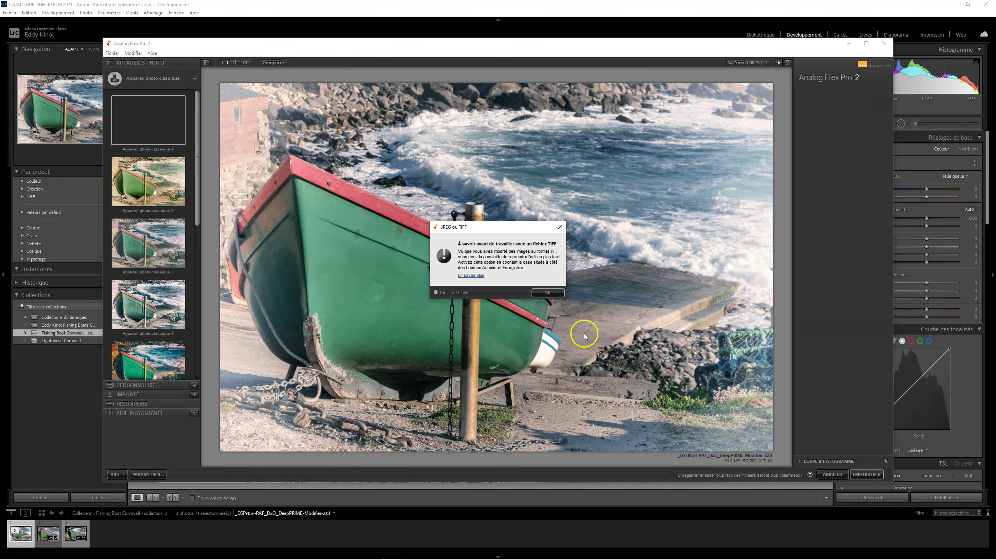
- Dismiss the JPEG/TIFF notice and save the classic-camera film look back to Lightroom
{"action": "left_click", "coordinate": [547, 293]}
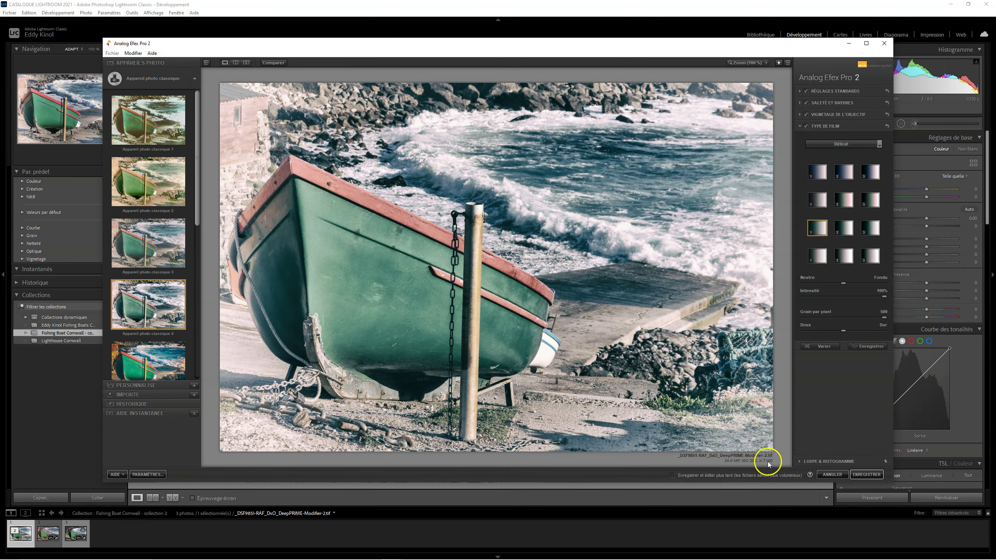
{"action": "left_click", "coordinate": [866, 476]}
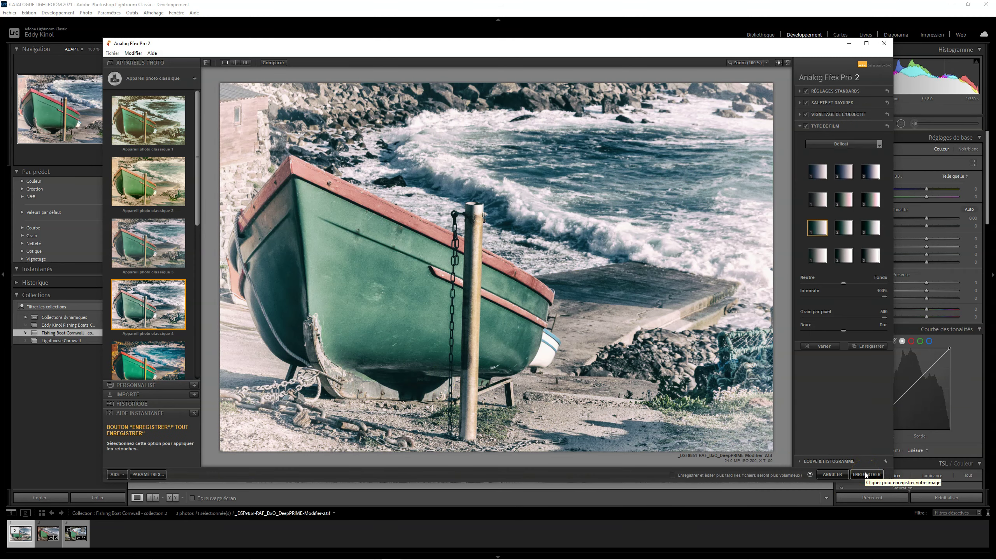
{"action": "left_click", "coordinate": [866, 474]}
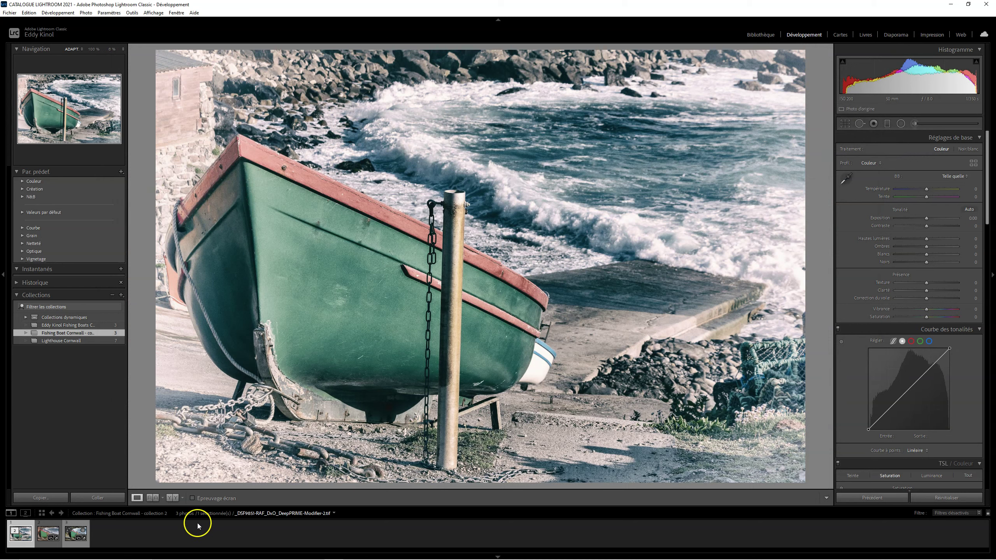
- Browse the boat photos in the filmstrip and select the vintage-edited TIFF
{"action": "left_click", "coordinate": [79, 534]}
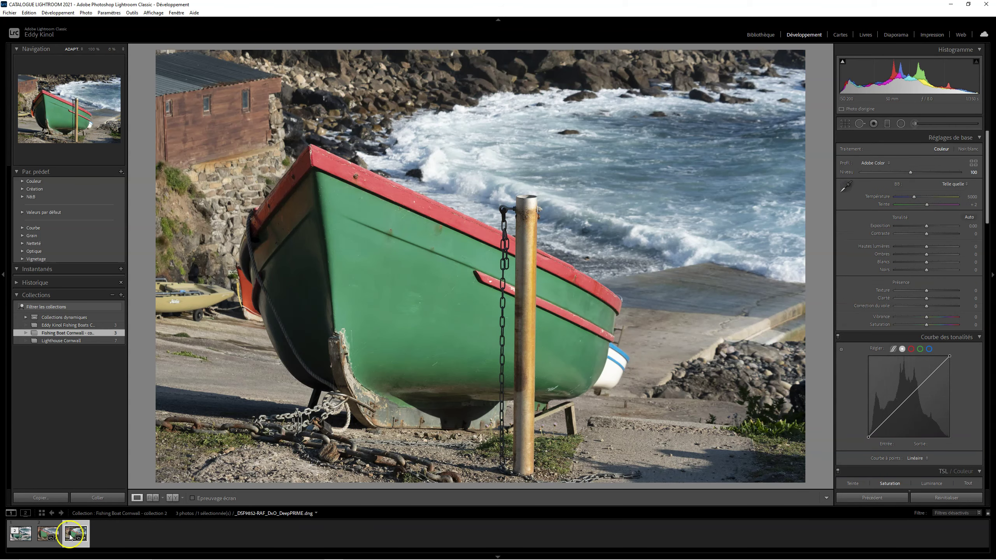
{"action": "left_click", "coordinate": [54, 536]}
{"action": "left_click", "coordinate": [71, 542]}
{"action": "left_click", "coordinate": [28, 538]}
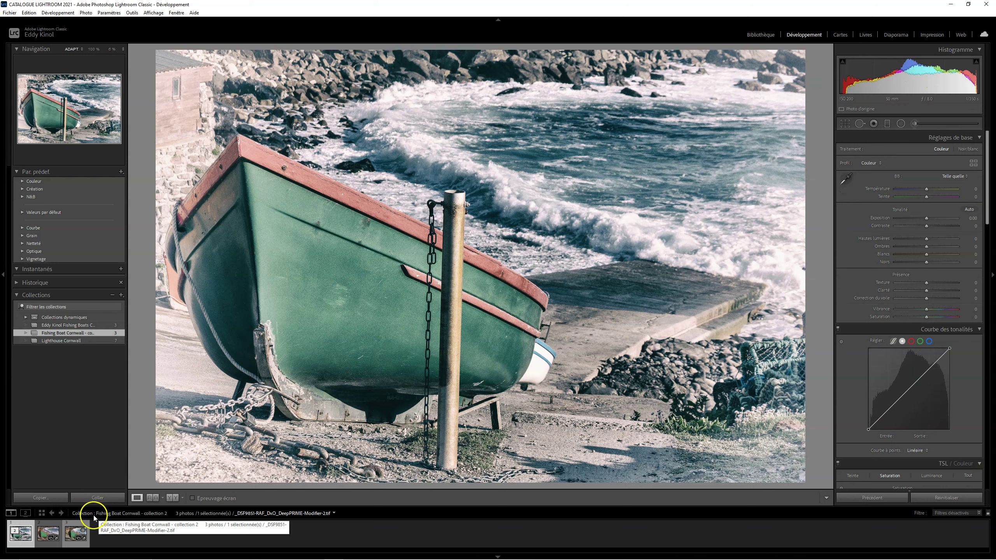
- Copy the photo's Color Efex Pro and Analog Efex Pro parameters via Nik Copy and Apply Parameters
{"action": "right_click", "coordinate": [29, 536]}
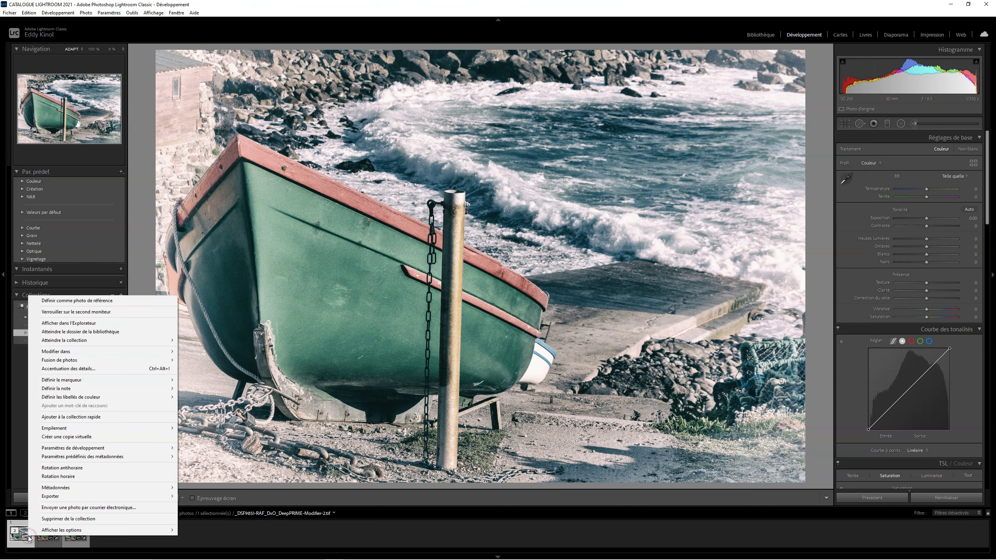
{"action": "left_click", "coordinate": [86, 497]}
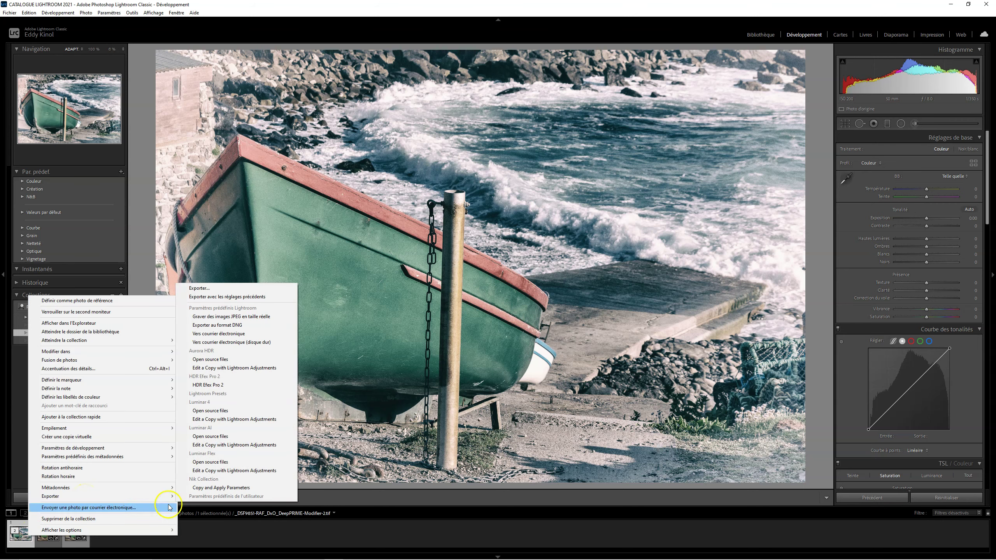
{"action": "left_click", "coordinate": [209, 481]}
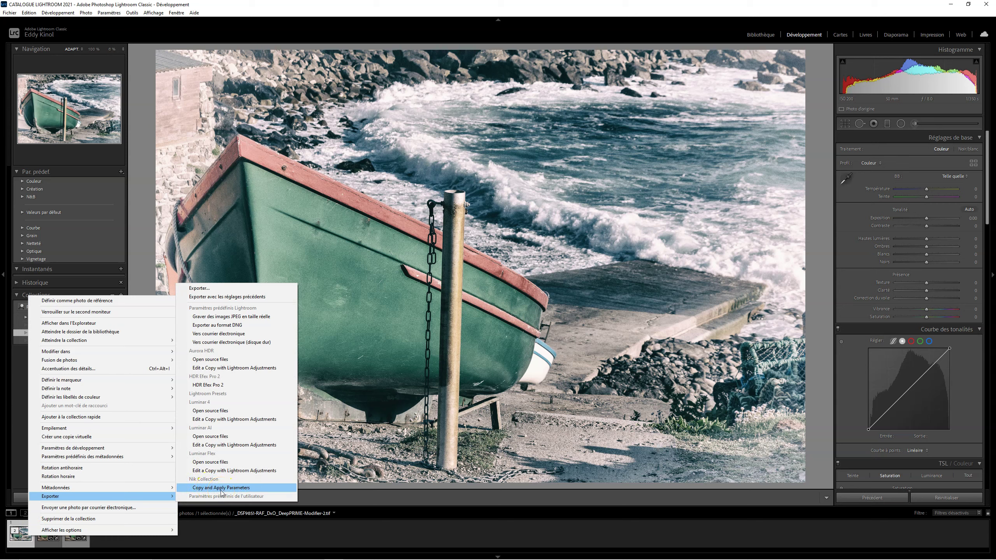
{"action": "left_click", "coordinate": [221, 487]}
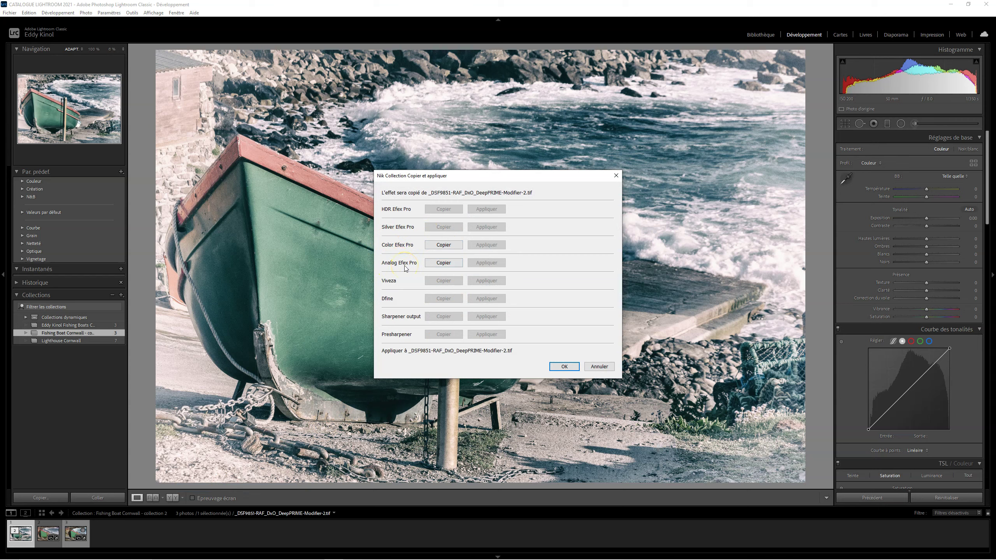
{"action": "left_click", "coordinate": [441, 246]}
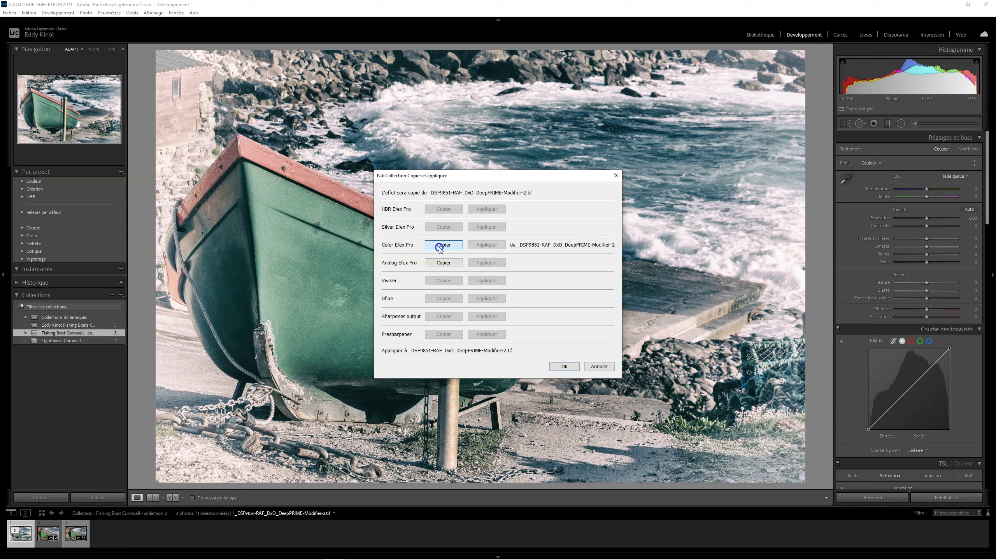
{"action": "left_click", "coordinate": [440, 264]}
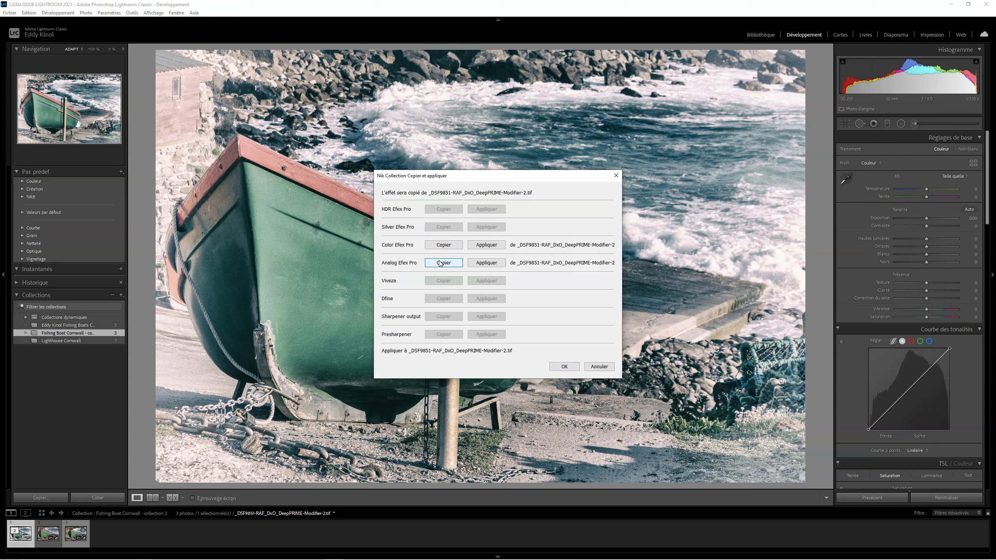
{"action": "left_click", "coordinate": [563, 367]}
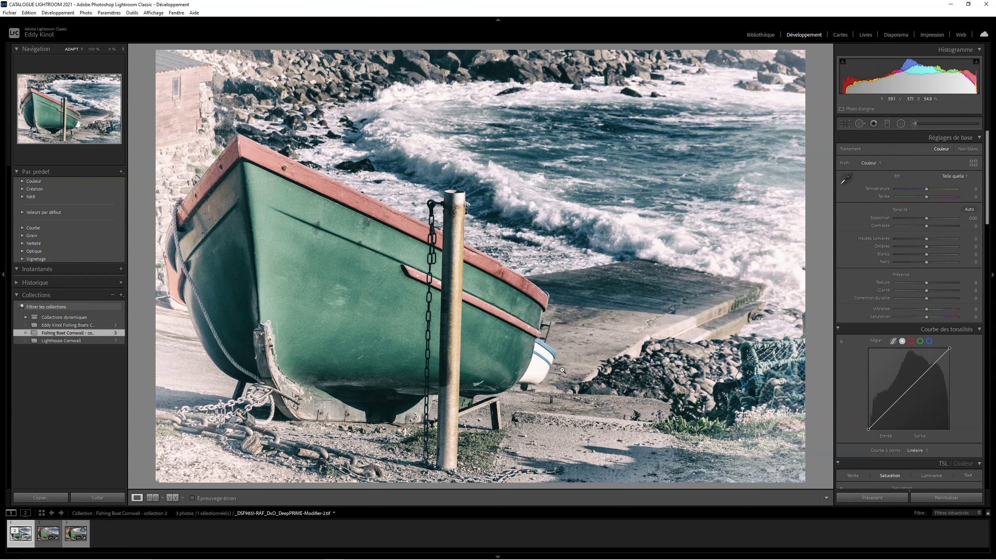
- Apply the copied Color Efex look to a copy of _DSF9852, then switch to Bibliothèque
{"action": "left_click", "coordinate": [76, 532]}
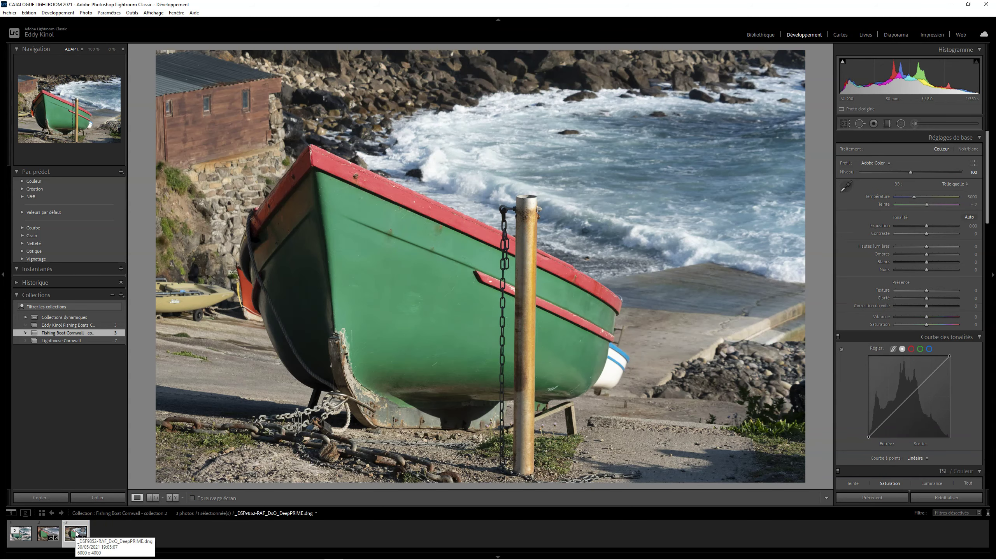
{"action": "right_click", "coordinate": [76, 535]}
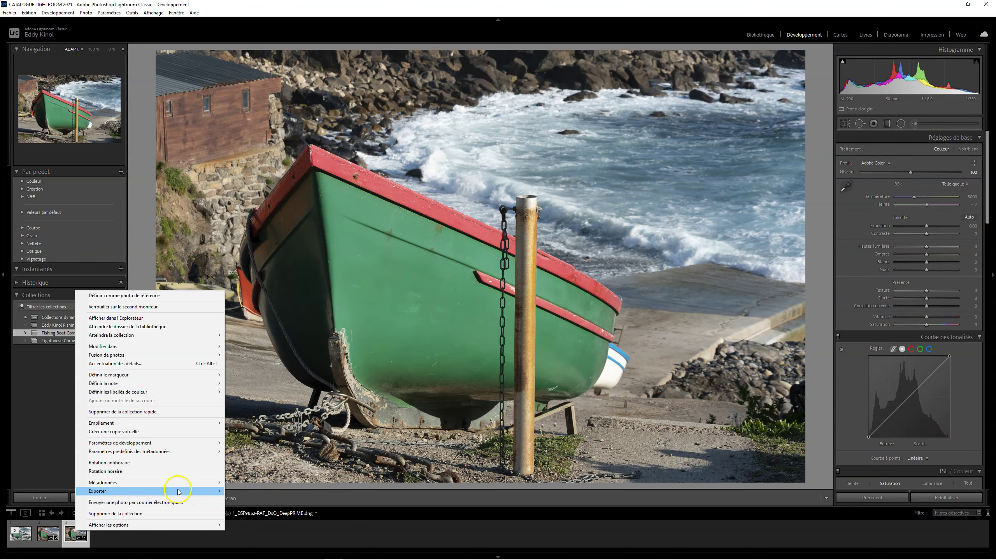
{"action": "mouse_move", "coordinate": [98, 491]}
{"action": "left_click", "coordinate": [266, 485]}
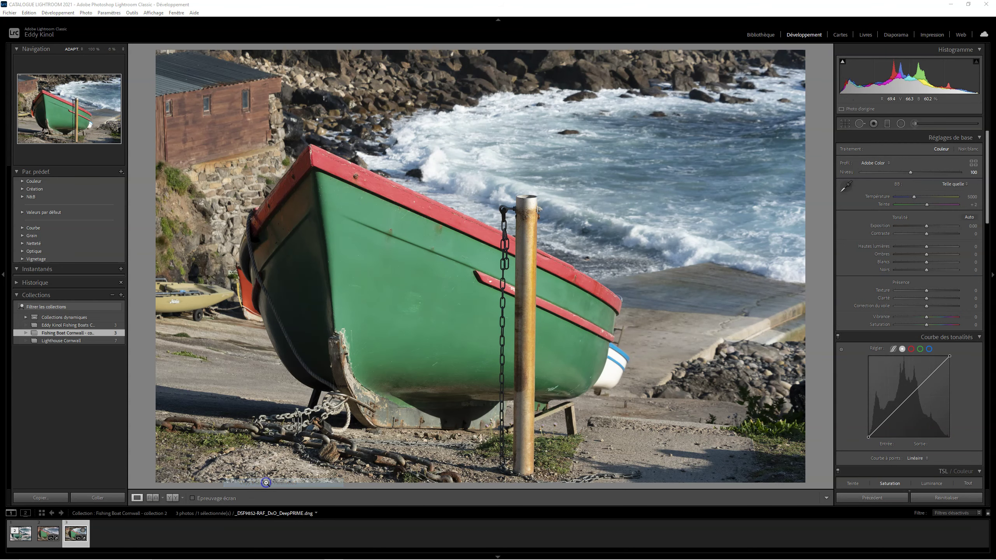
{"action": "left_click", "coordinate": [492, 246]}
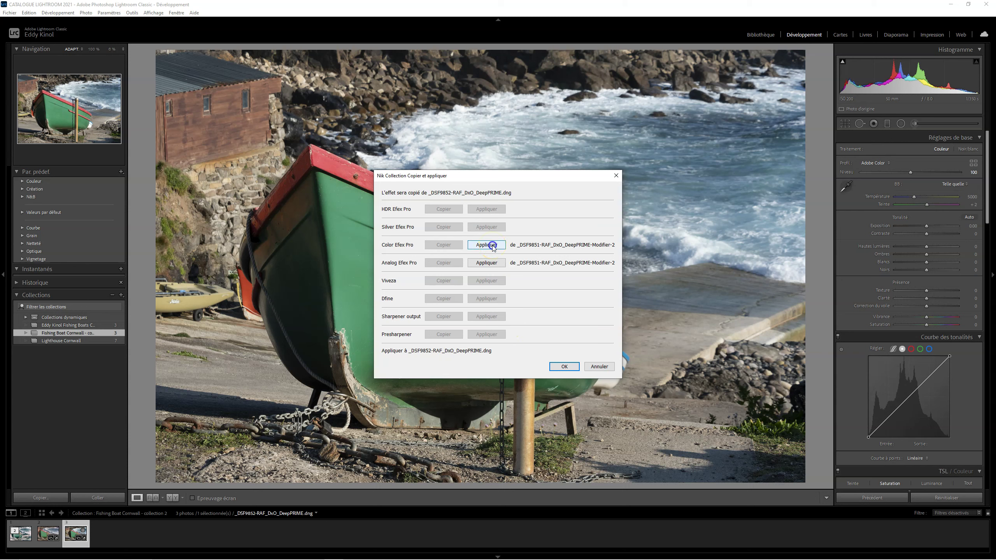
{"action": "left_click", "coordinate": [506, 260]}
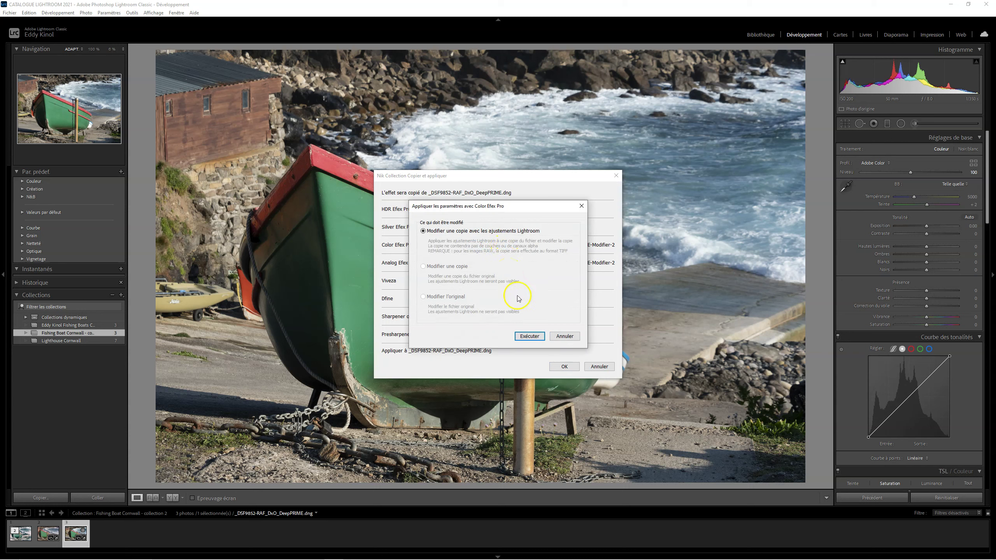
{"action": "left_click", "coordinate": [528, 338]}
{"action": "left_click", "coordinate": [558, 368]}
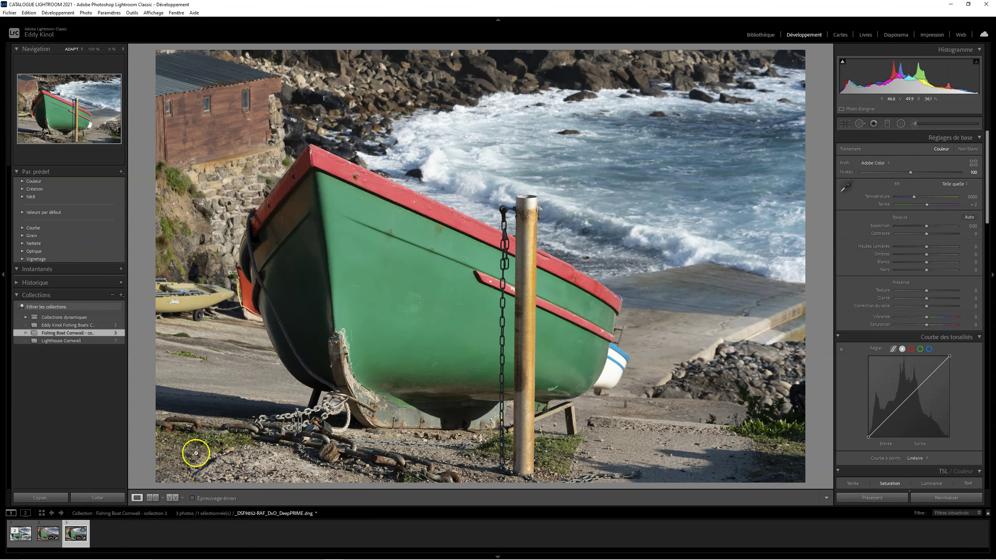
{"action": "left_click", "coordinate": [768, 35]}
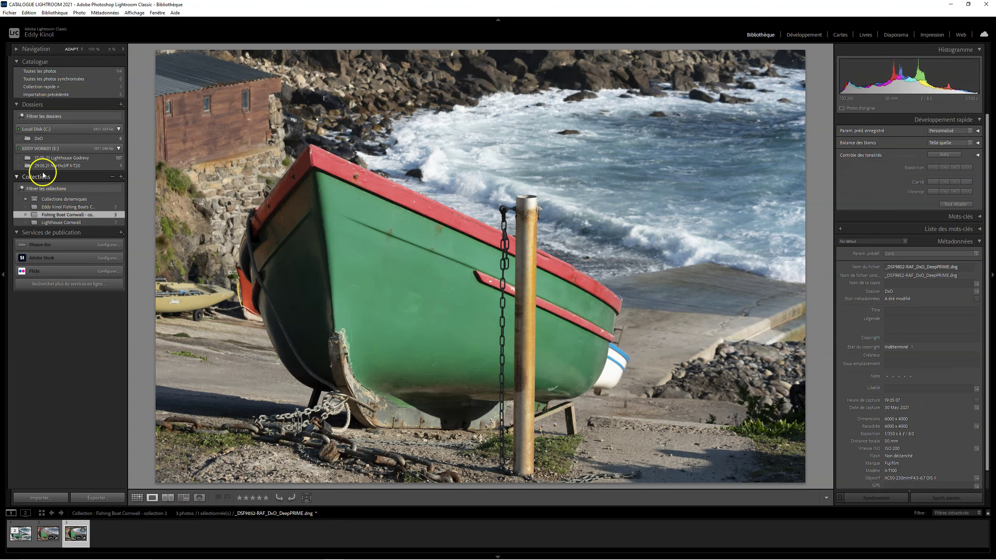
- In the DxO folder, apply the copied Analog Efex look directly to the -cep TIFF original
{"action": "left_click", "coordinate": [48, 139]}
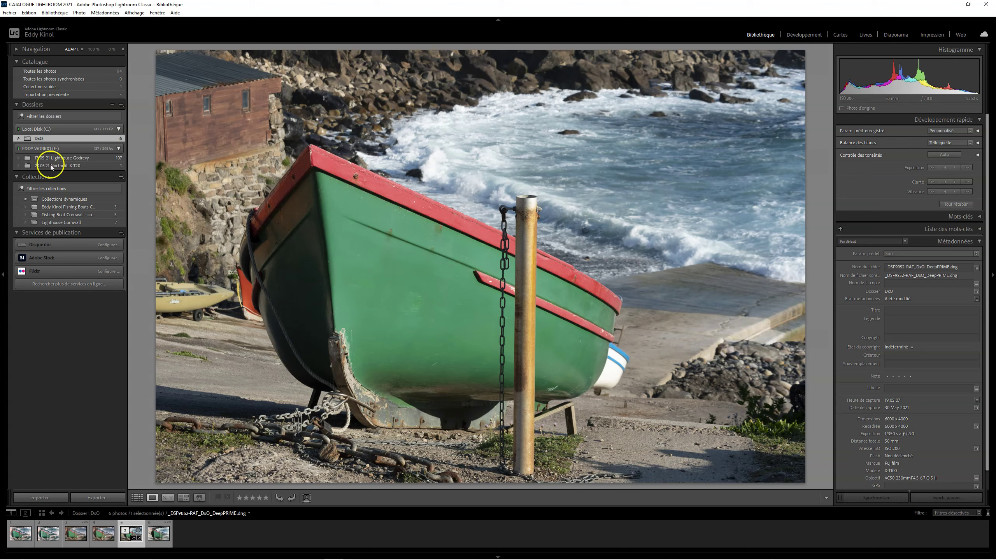
{"action": "left_click", "coordinate": [163, 538]}
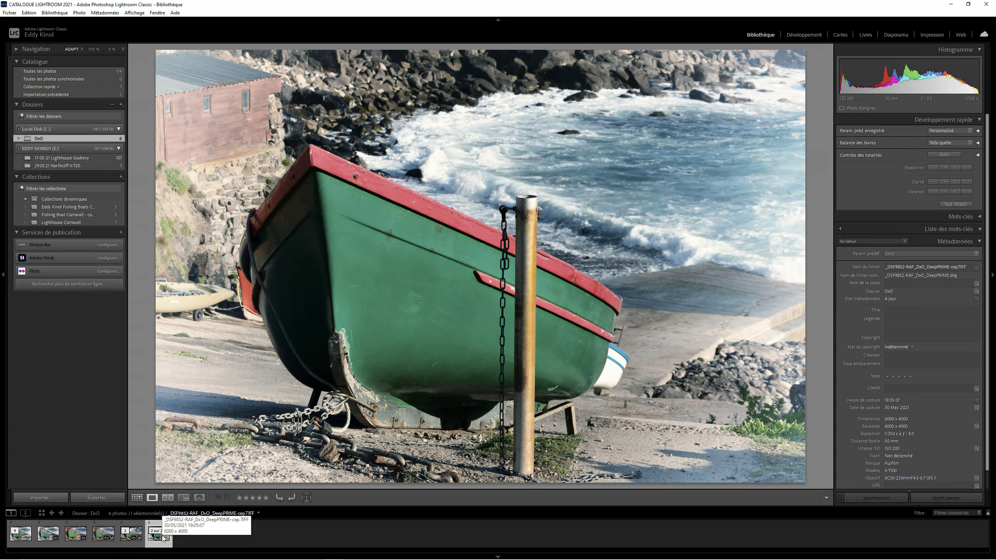
{"action": "right_click", "coordinate": [162, 537]}
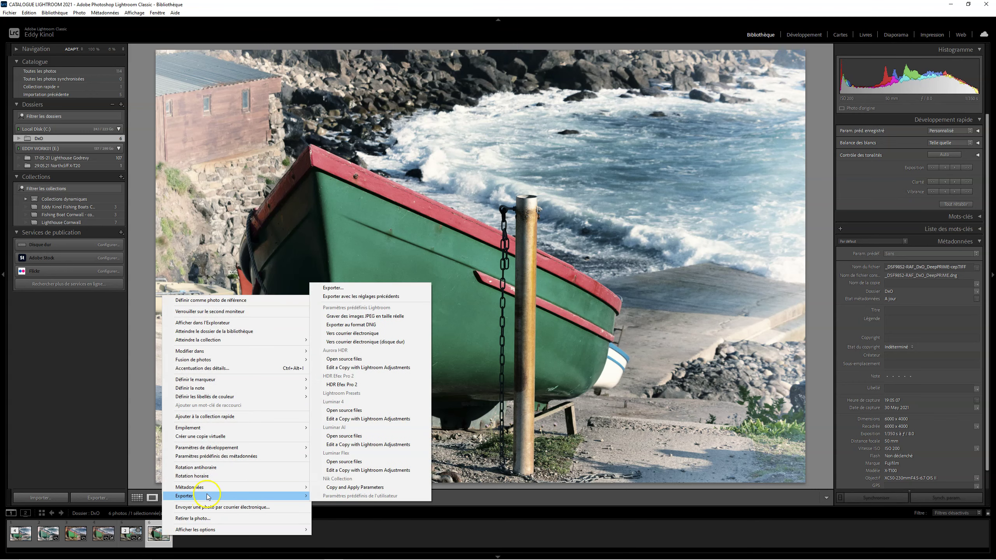
{"action": "left_click", "coordinate": [347, 491]}
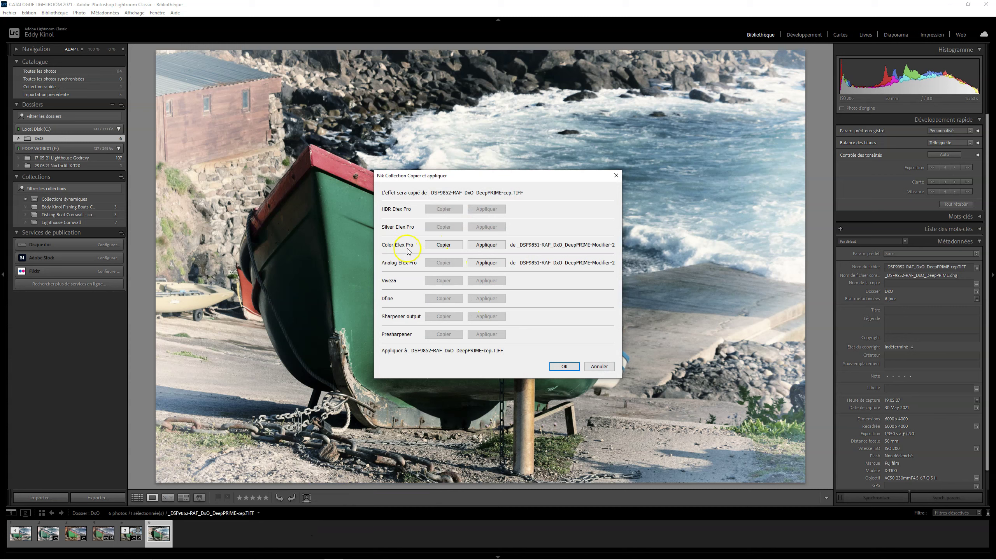
{"action": "left_click", "coordinate": [484, 263]}
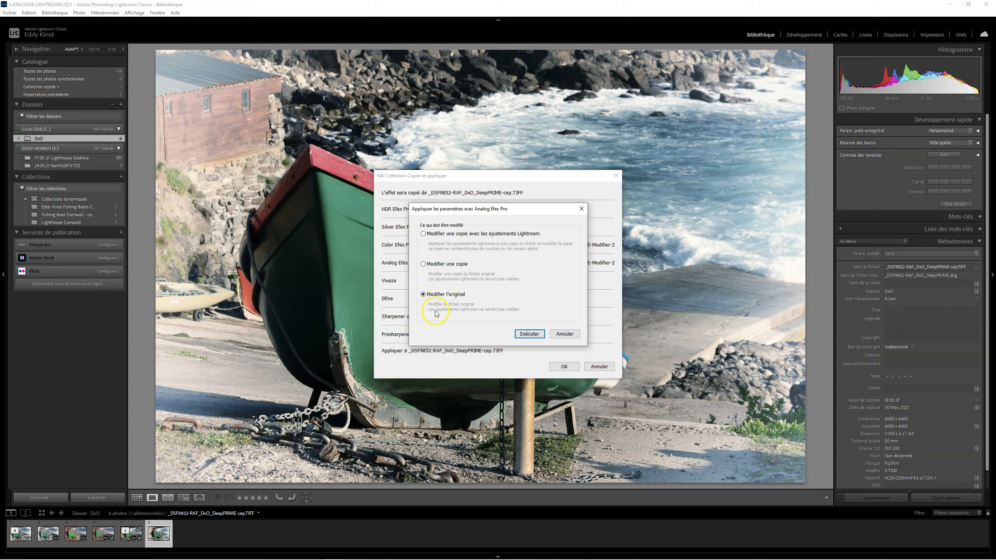
{"action": "left_click", "coordinate": [530, 334]}
{"action": "left_click", "coordinate": [564, 365]}
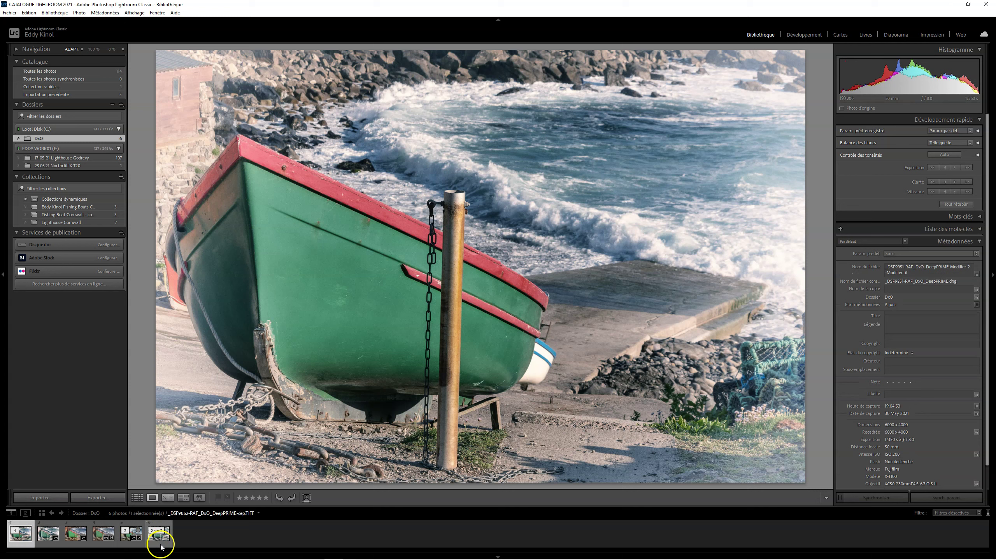
{"action": "left_click", "coordinate": [160, 544]}
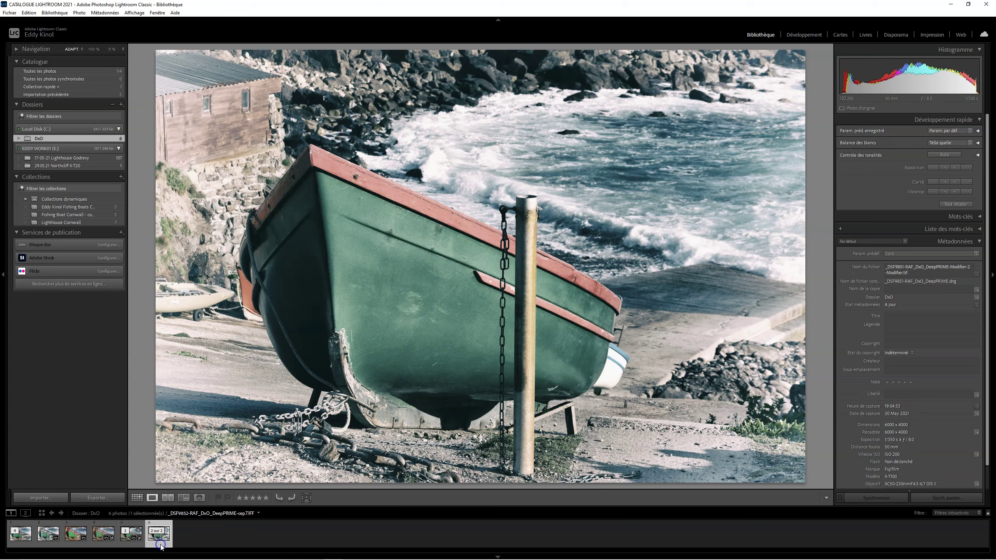